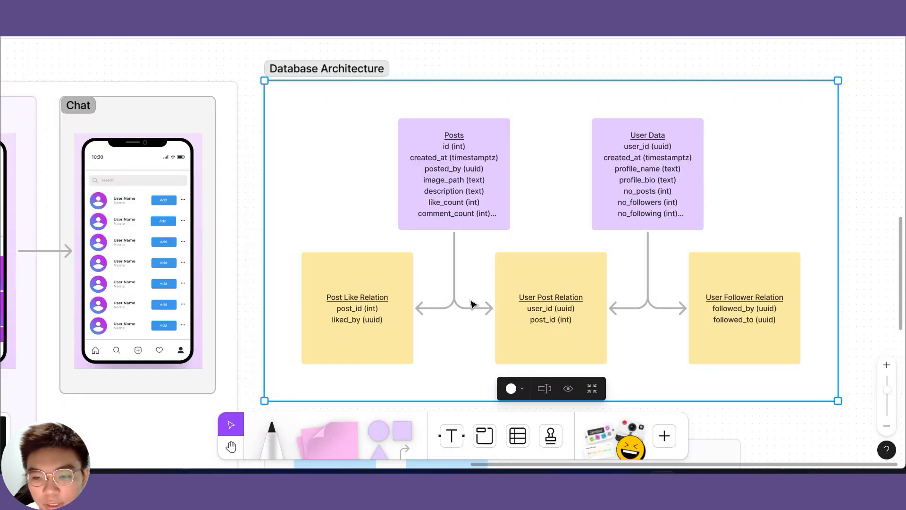
# - Look over the Post Like Relation table in FigJam, then return to the InstagramClone FlutterFlow project
pyautogui.hscroll(-2, 435, 311)
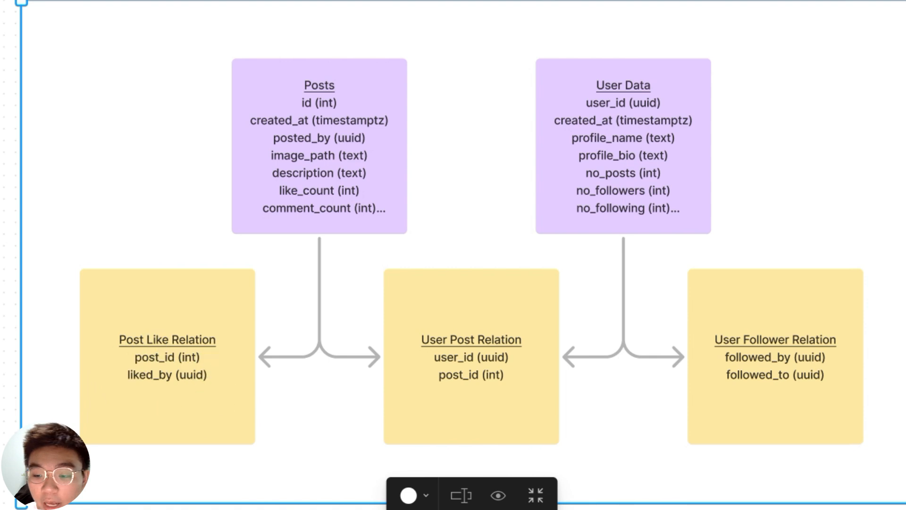
pyautogui.click(528, 509)
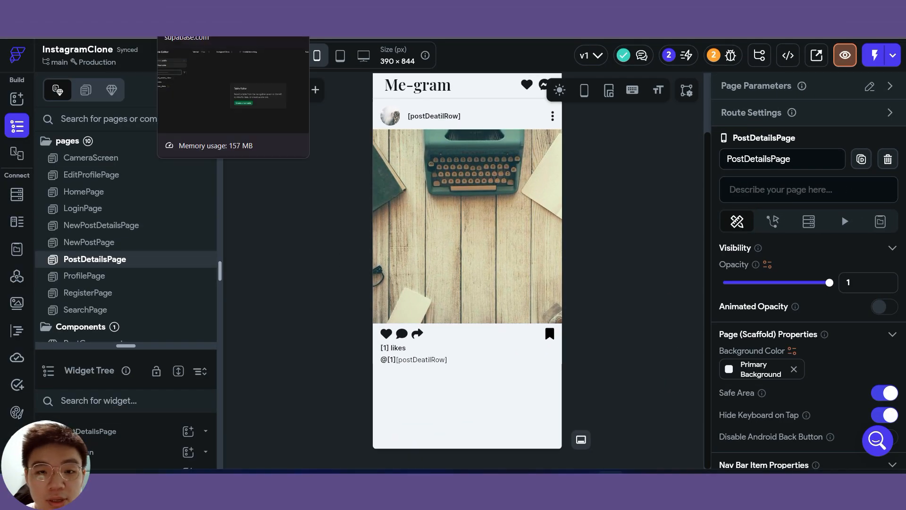
# - Start a new Supabase table named post_like_relation in the public schema with RLS disabled
pyautogui.click(198, 22)
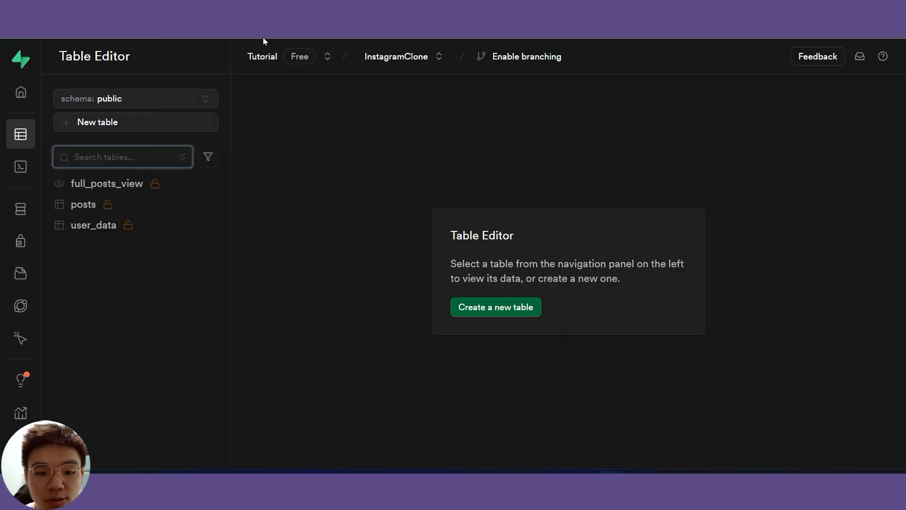
pyautogui.click(146, 124)
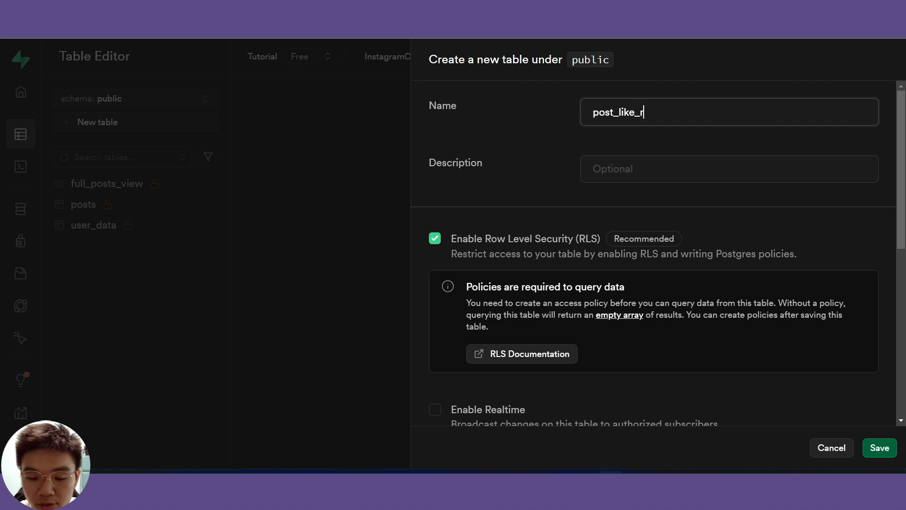
pyautogui.click(435, 238)
pyautogui.click(538, 407)
pyautogui.scroll(-8, 689, 250)
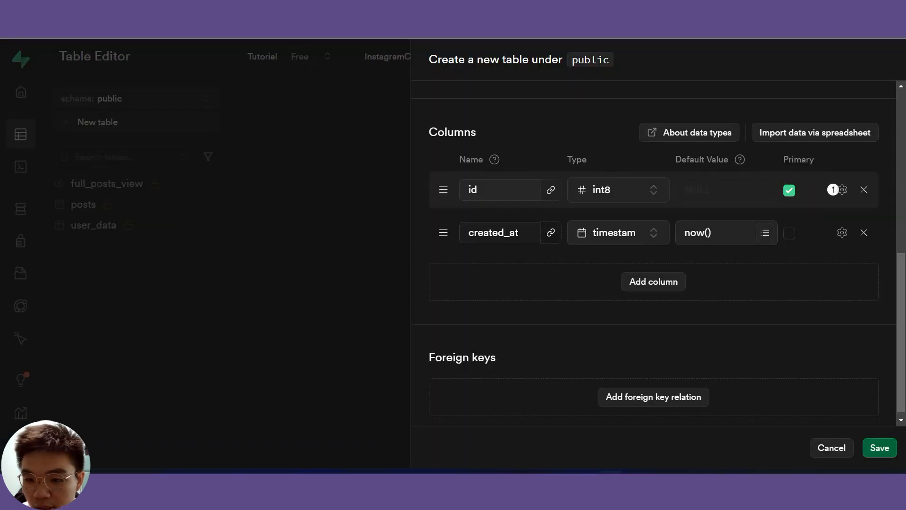
pyautogui.moveTo(494, 191); pyautogui.dragTo(456, 185)
pyautogui.click(490, 192)
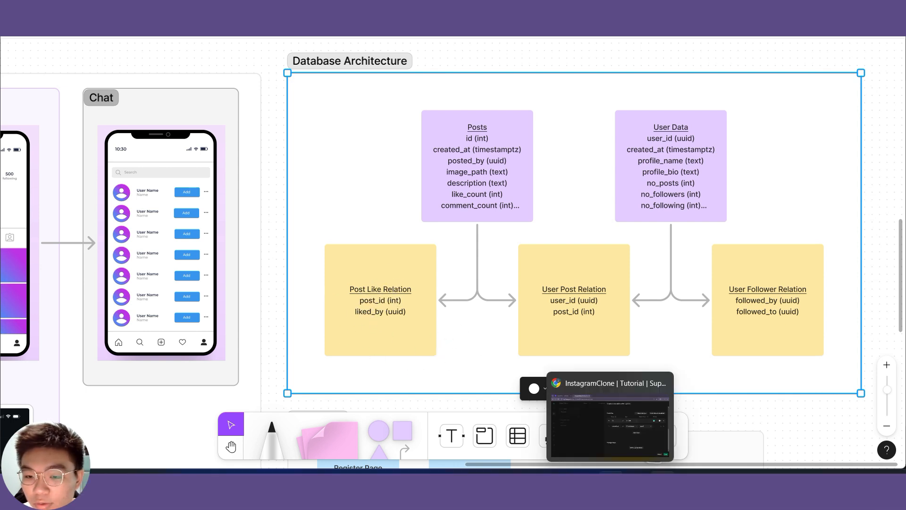
# - Add a post_id column of type int8 to the new table
pyautogui.click(610, 470)
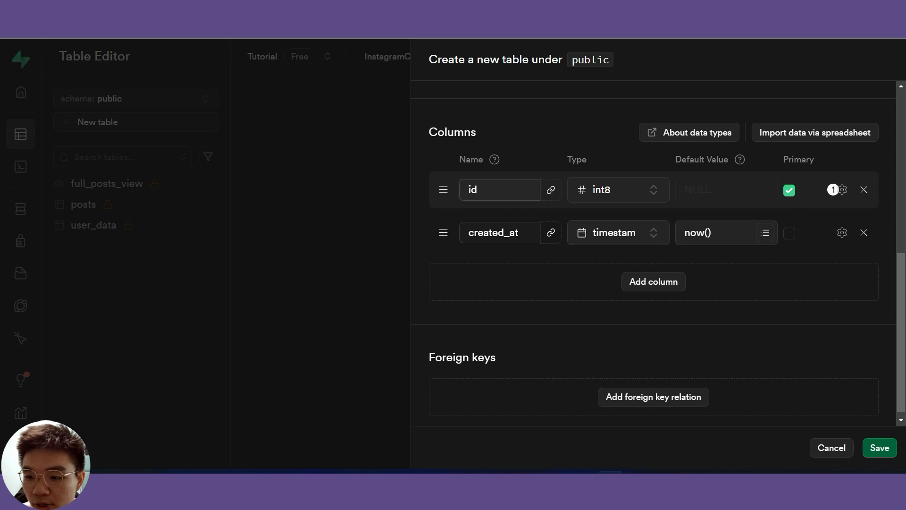
pyautogui.click(660, 285)
pyautogui.click(510, 267)
pyautogui.write('post_id')
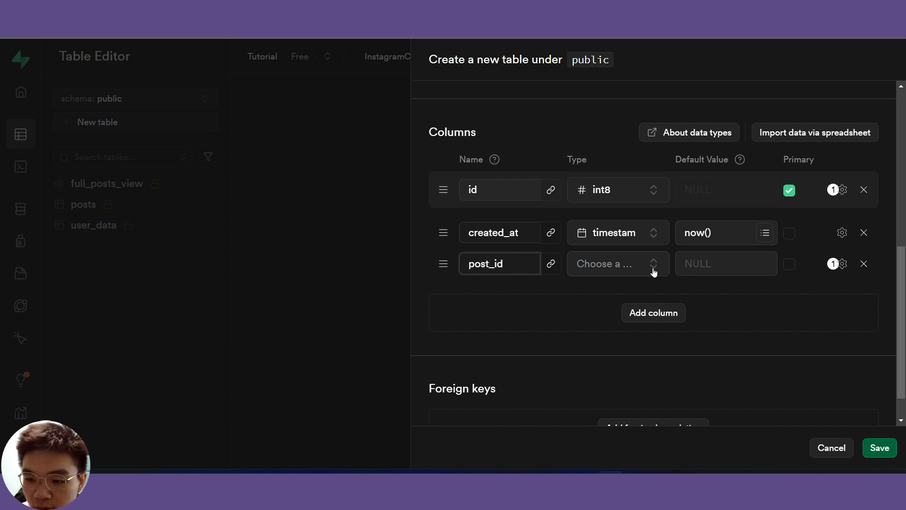
pyautogui.click(654, 271)
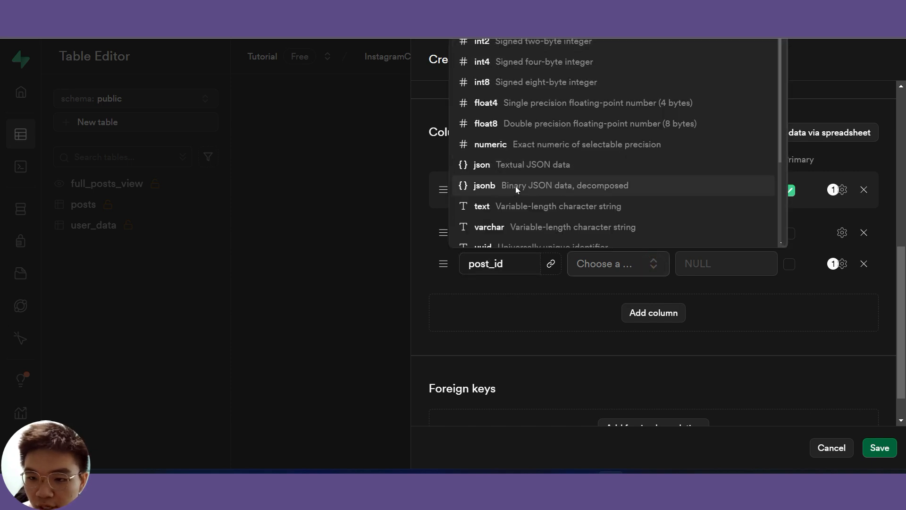
pyautogui.click(527, 84)
# - Add a liked_by column of type uuid and remove its gen_random_uuid() default
pyautogui.click(667, 319)
pyautogui.click(504, 296)
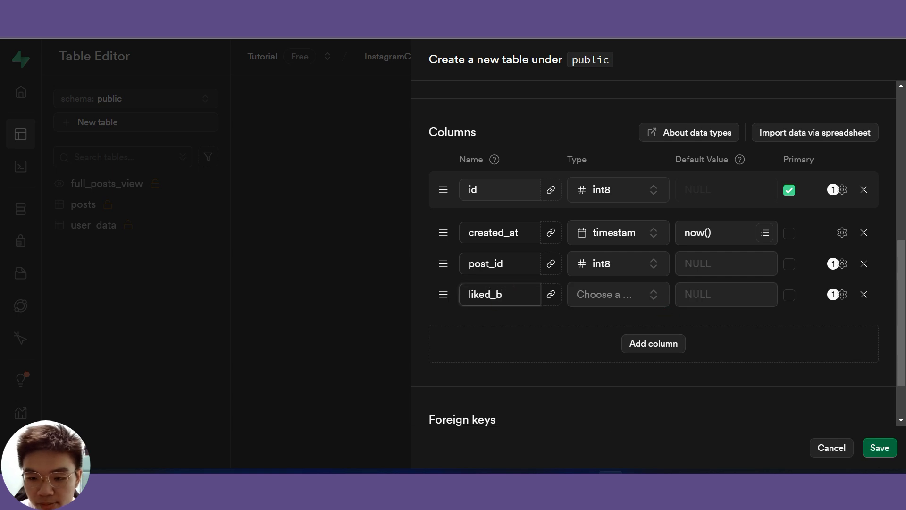
pyautogui.click(644, 302)
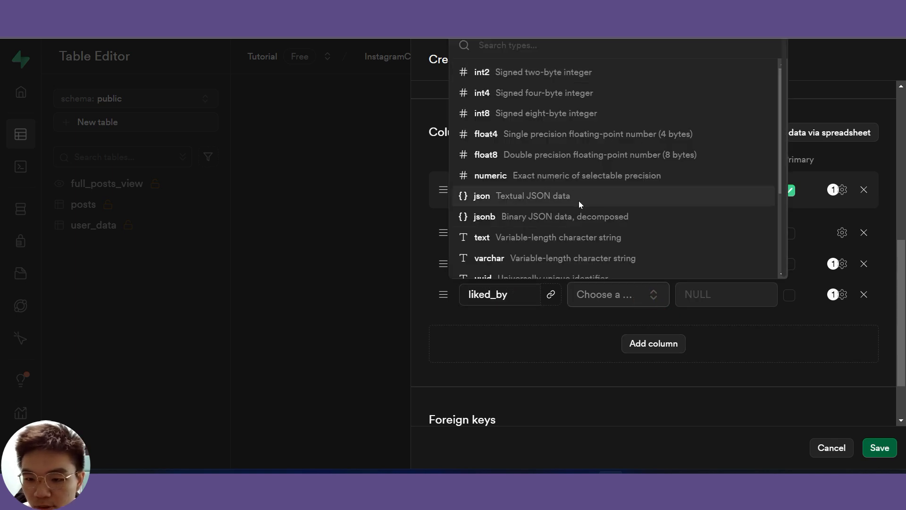
pyautogui.scroll(-3, 578, 200)
pyautogui.click(530, 176)
pyautogui.click(618, 294)
pyautogui.scroll(-3, 563, 233)
pyautogui.click(514, 165)
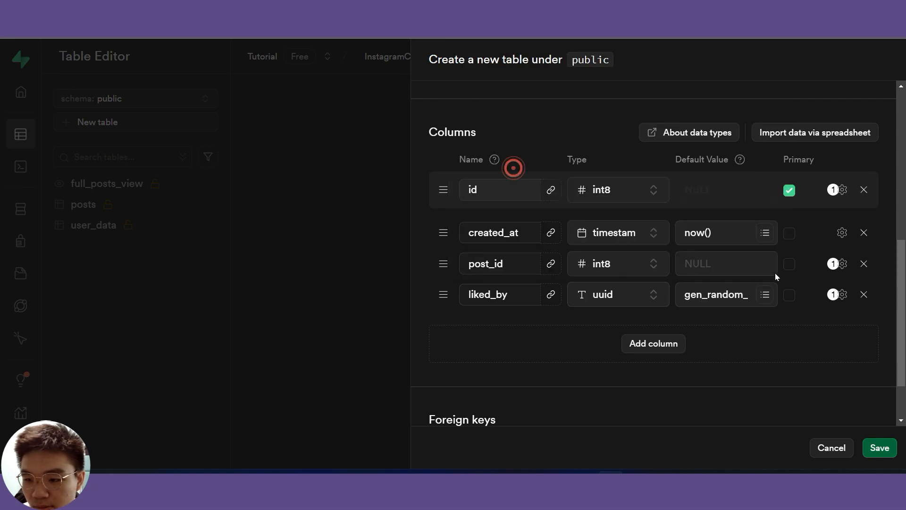
pyautogui.moveTo(683, 295); pyautogui.dragTo(793, 297)
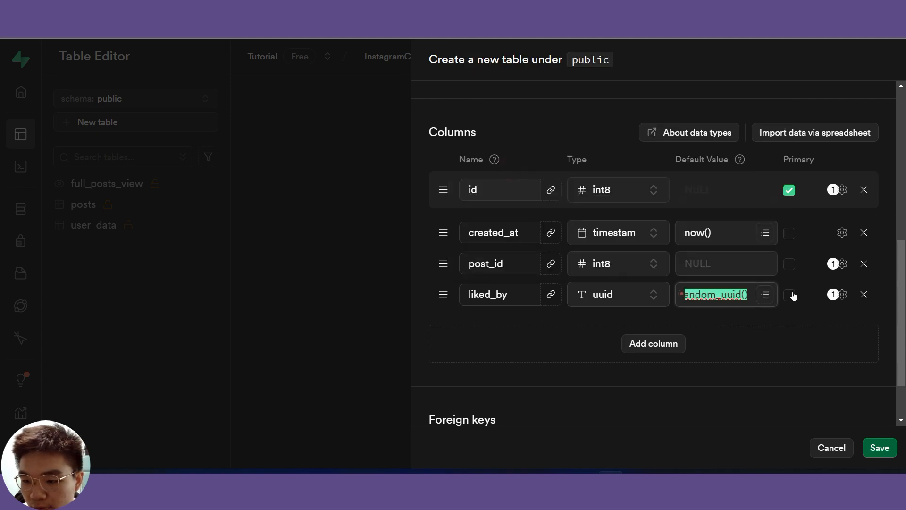
pyautogui.press('BackSpace')
pyautogui.scroll(-2, 696, 355)
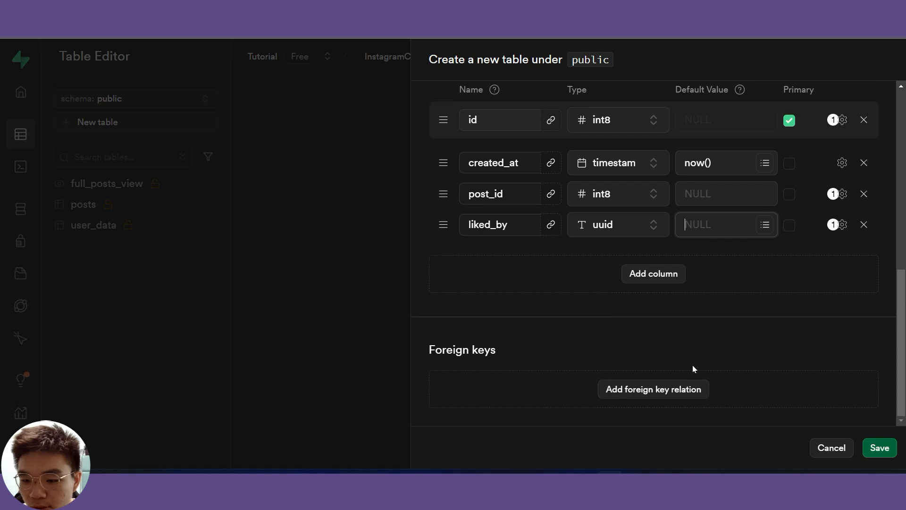
# - Point a new foreign key from post_id to the id column of public.posts
pyautogui.click(675, 395)
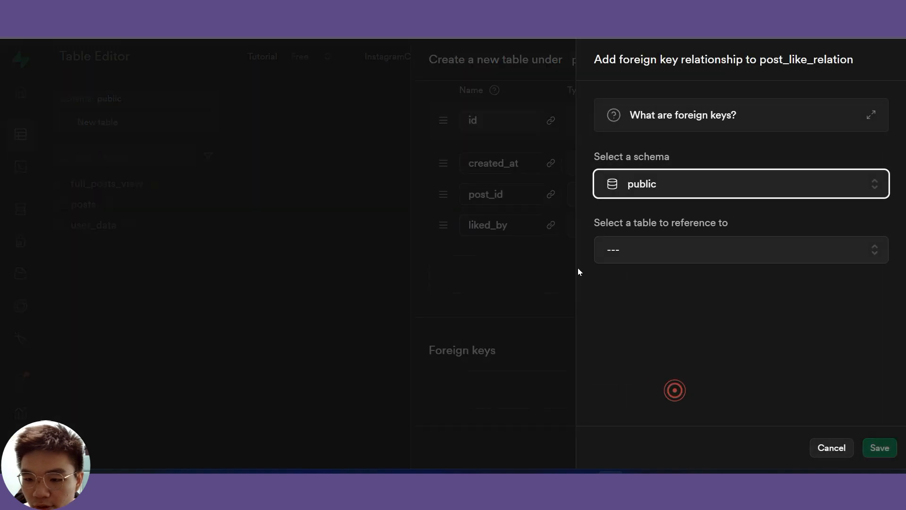
pyautogui.click(872, 184)
pyautogui.click(753, 230)
pyautogui.click(654, 252)
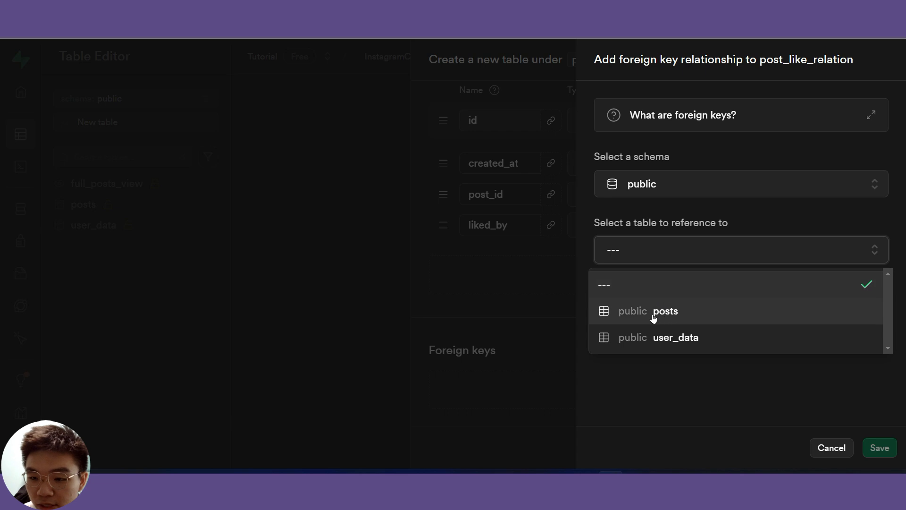
pyautogui.click(676, 313)
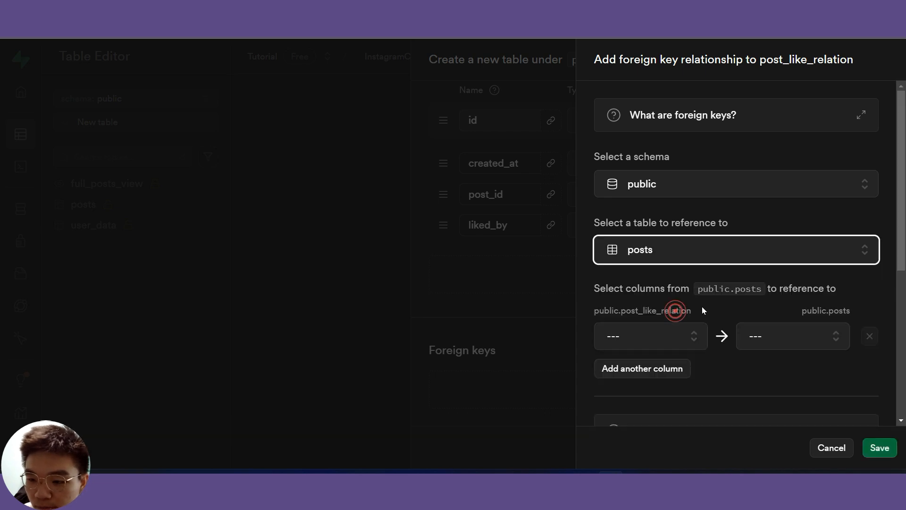
pyautogui.scroll(-1, 702, 307)
pyautogui.click(695, 275)
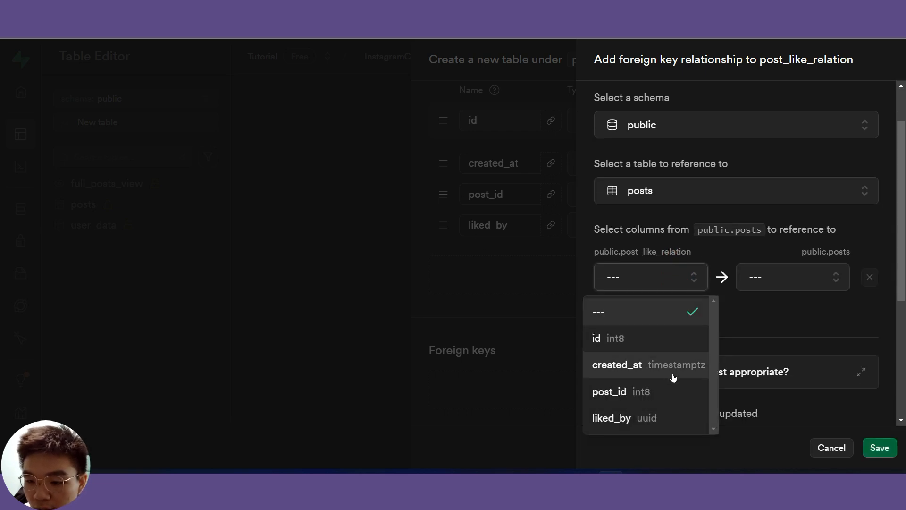
pyautogui.click(614, 400)
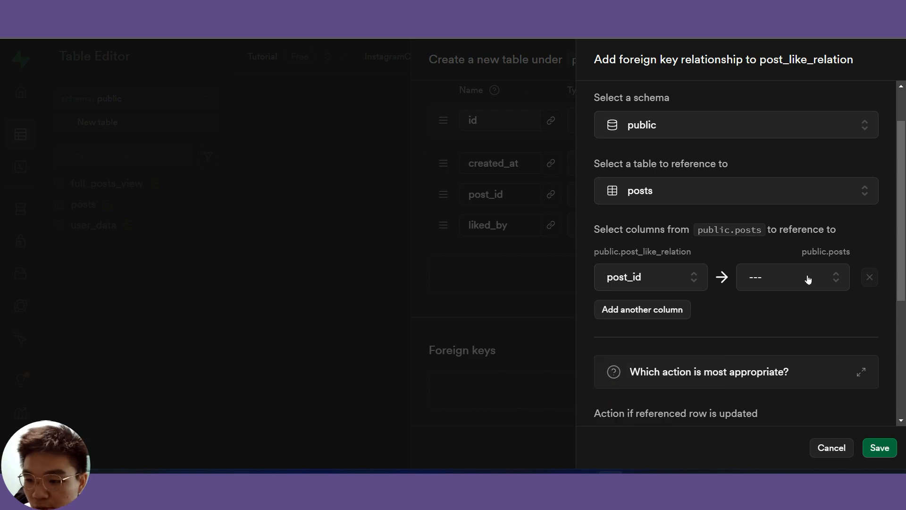
pyautogui.click(823, 280)
pyautogui.scroll(-2, 820, 198)
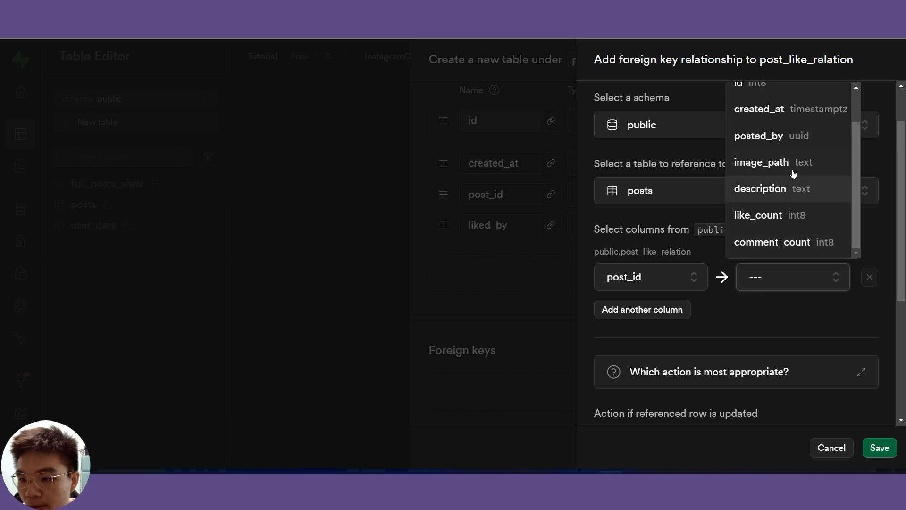
pyautogui.scroll(2, 784, 156)
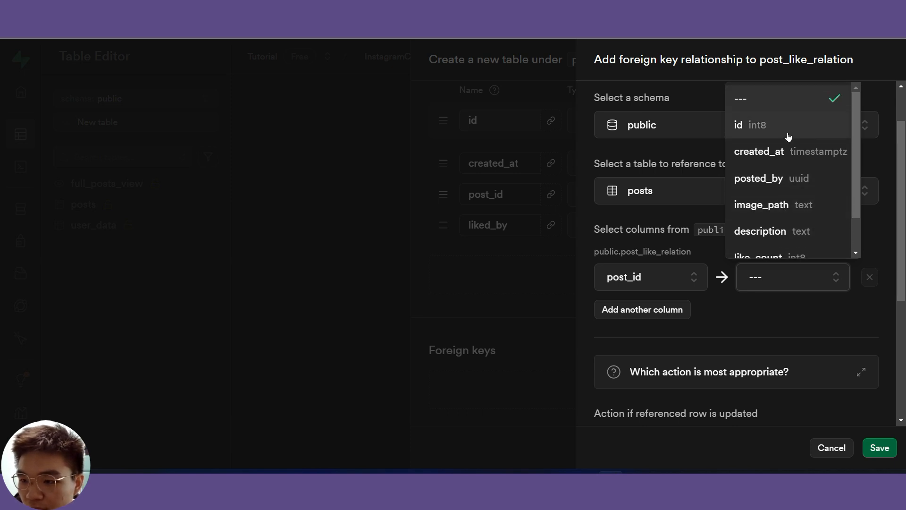
pyautogui.click(787, 137)
# - Set the post_id foreign key to Cascade on update and delete, and save it
pyautogui.scroll(-5, 785, 330)
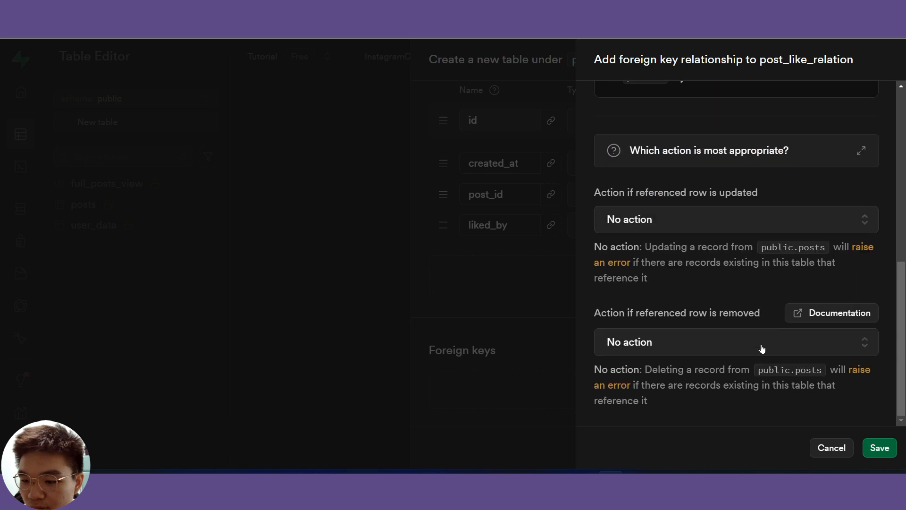
pyautogui.click(865, 227)
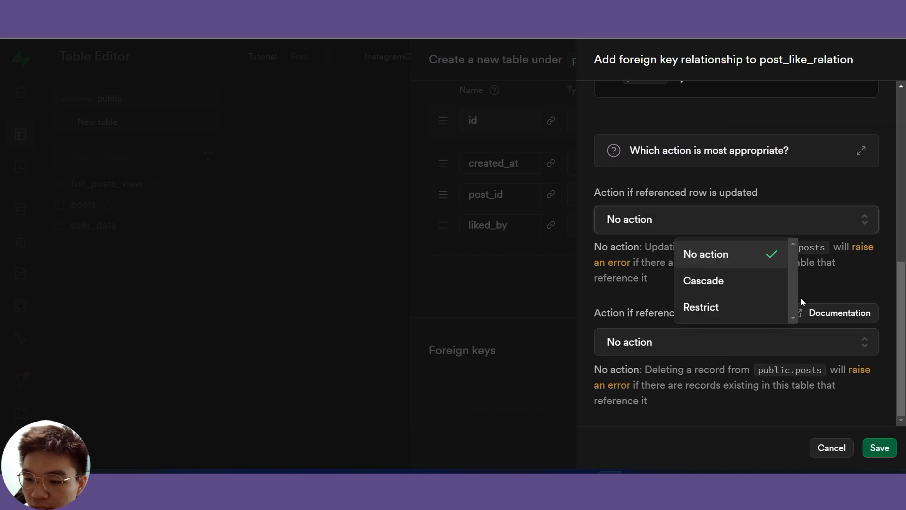
pyautogui.click(745, 291)
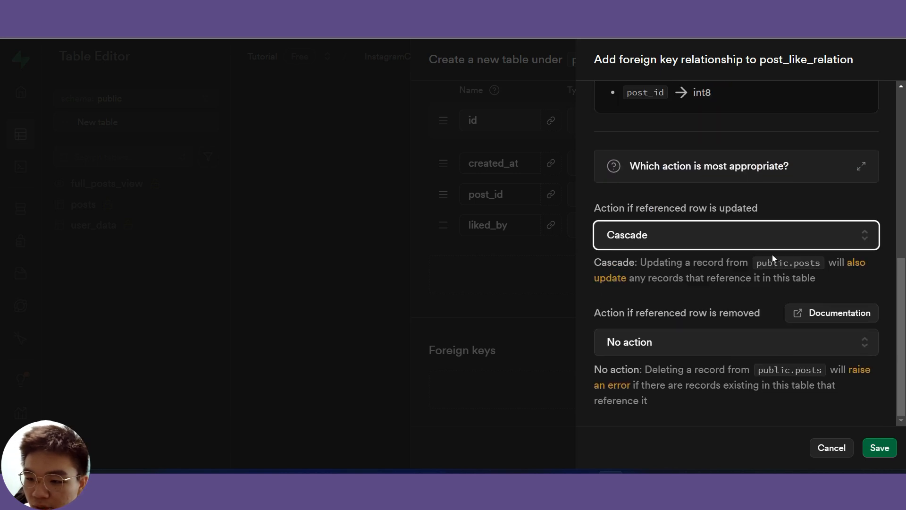
pyautogui.click(870, 351)
pyautogui.click(688, 233)
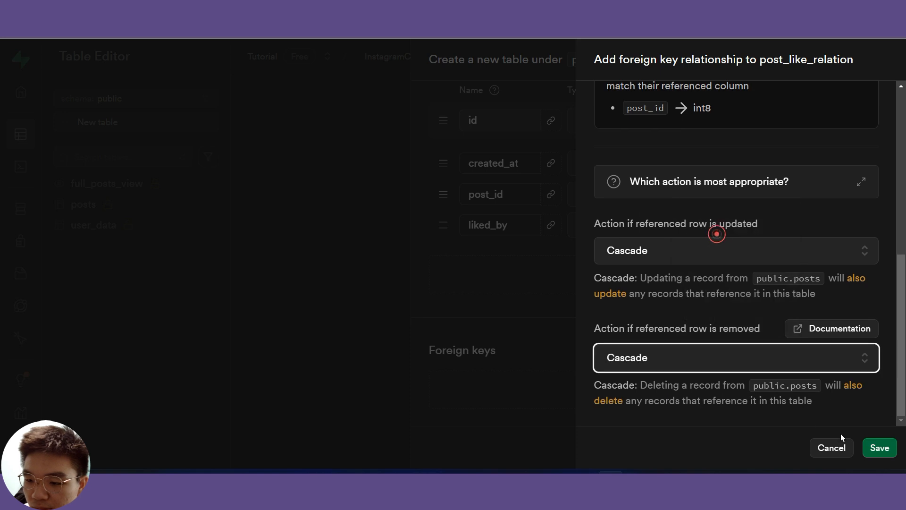
pyautogui.click(872, 447)
pyautogui.scroll(-2, 621, 316)
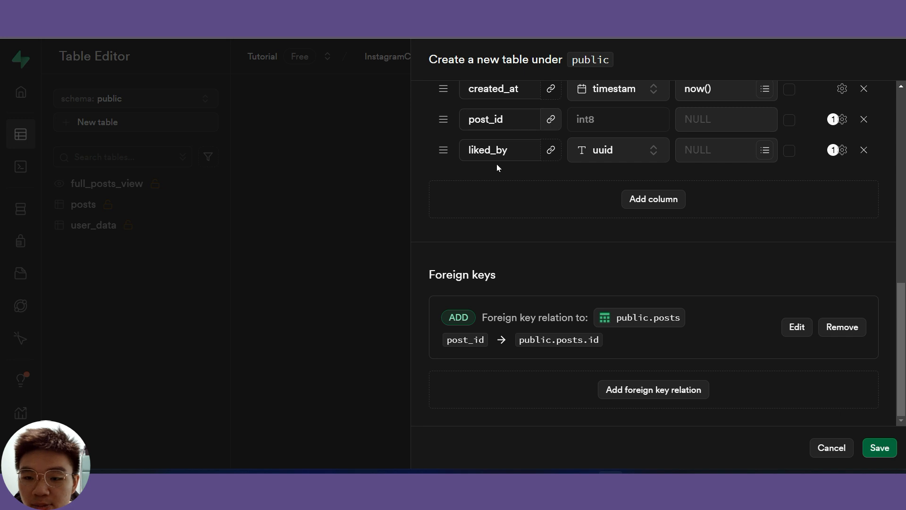
# - Add a second foreign key mapping liked_by to the id column of auth.users
pyautogui.click(647, 399)
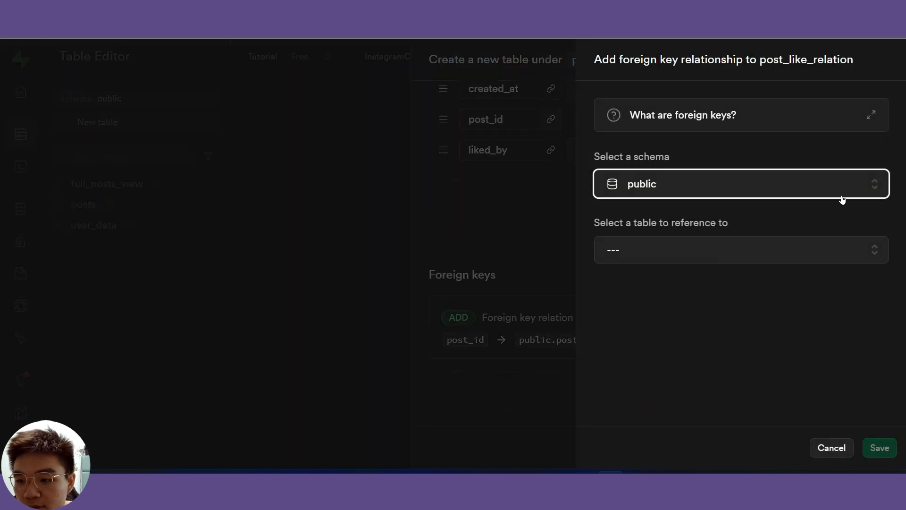
pyautogui.click(866, 186)
pyautogui.scroll(-2, 724, 309)
pyautogui.click(690, 294)
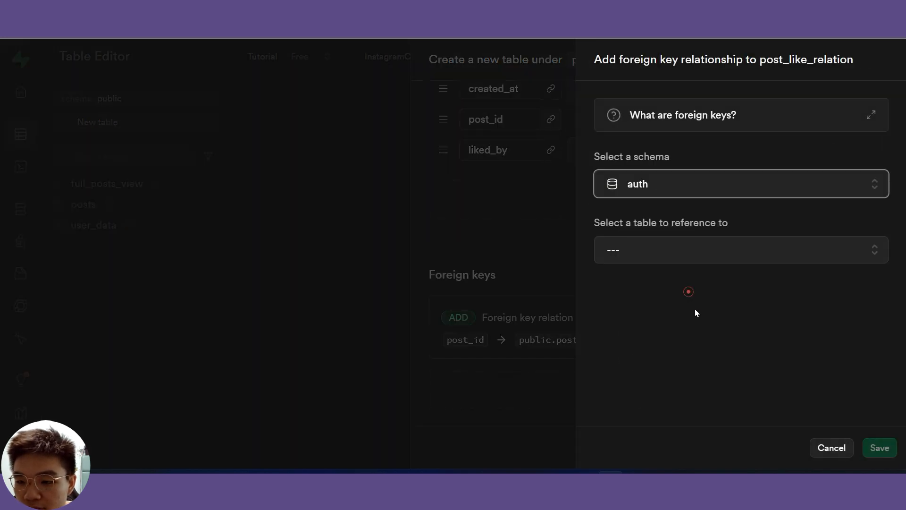
pyautogui.click(873, 250)
pyautogui.scroll(-5, 770, 352)
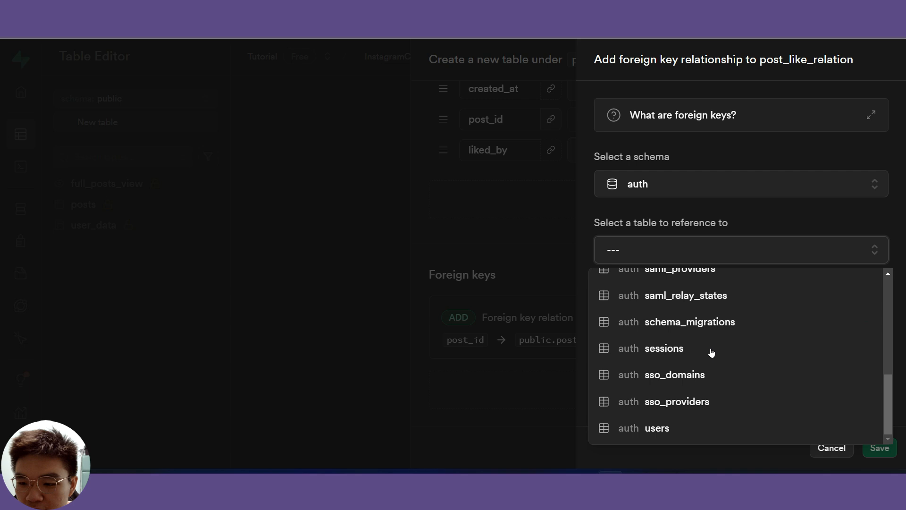
pyautogui.click(674, 427)
pyautogui.scroll(-3, 680, 306)
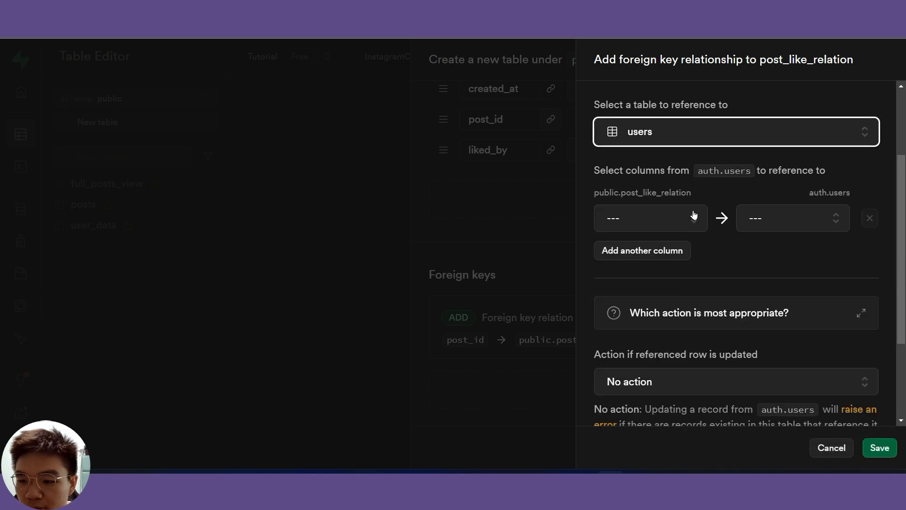
pyautogui.click(693, 216)
pyautogui.click(609, 363)
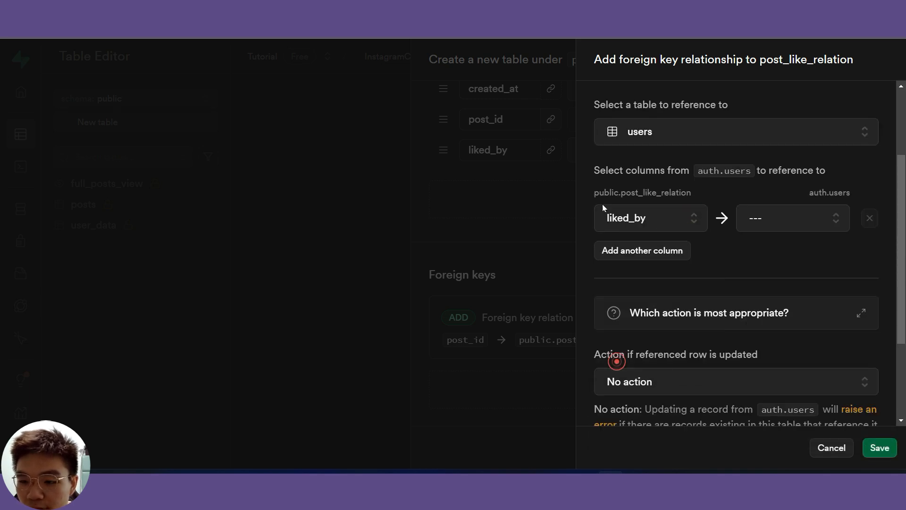
pyautogui.click(831, 216)
pyautogui.scroll(-3, 802, 329)
pyautogui.scroll(3, 803, 329)
pyautogui.scroll(-4, 802, 329)
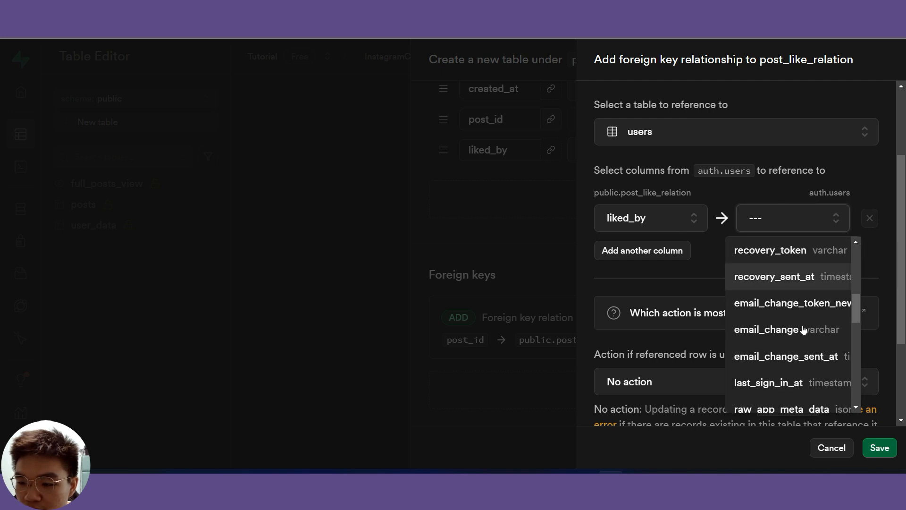
pyautogui.scroll(5, 779, 323)
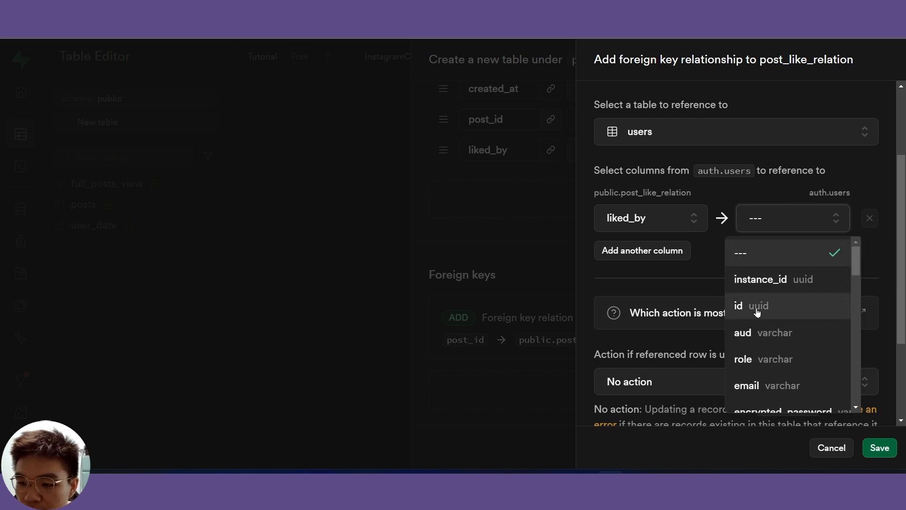
pyautogui.click(757, 312)
# - Cascade updates and deletes on the liked_by key, save it, and create the post_like_relation table
pyautogui.scroll(-5, 755, 329)
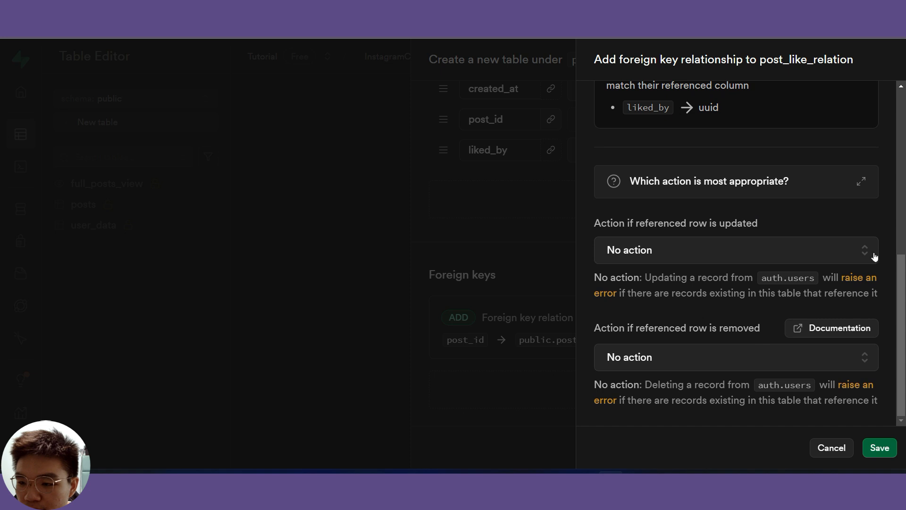
pyautogui.click(871, 255)
pyautogui.click(749, 324)
pyautogui.click(850, 358)
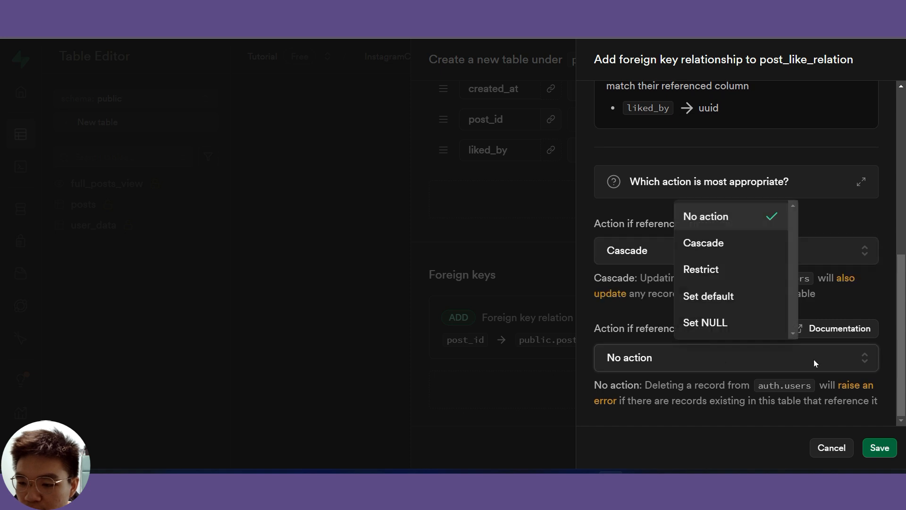
pyautogui.click(726, 241)
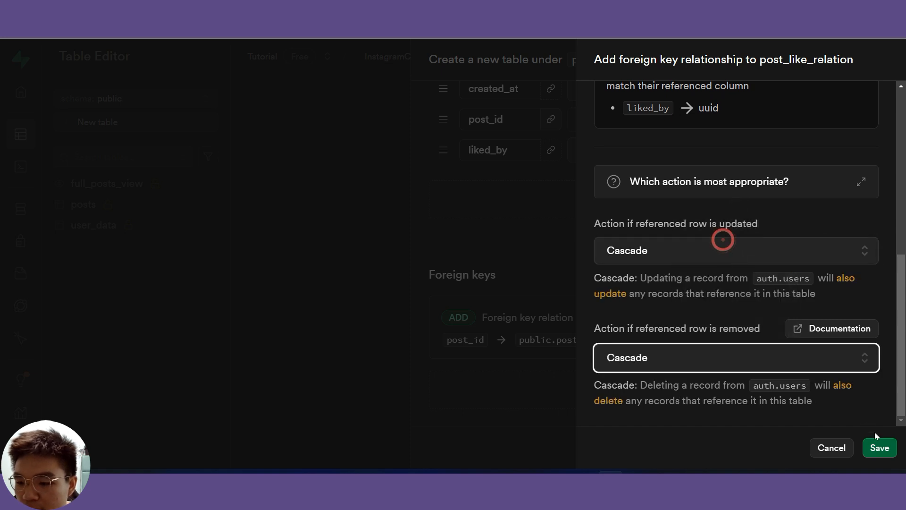
pyautogui.click(876, 444)
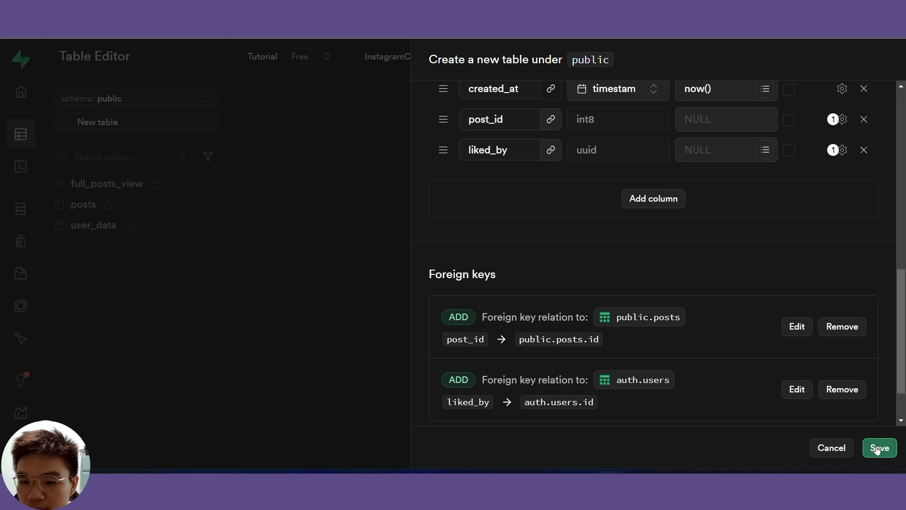
pyautogui.click(877, 448)
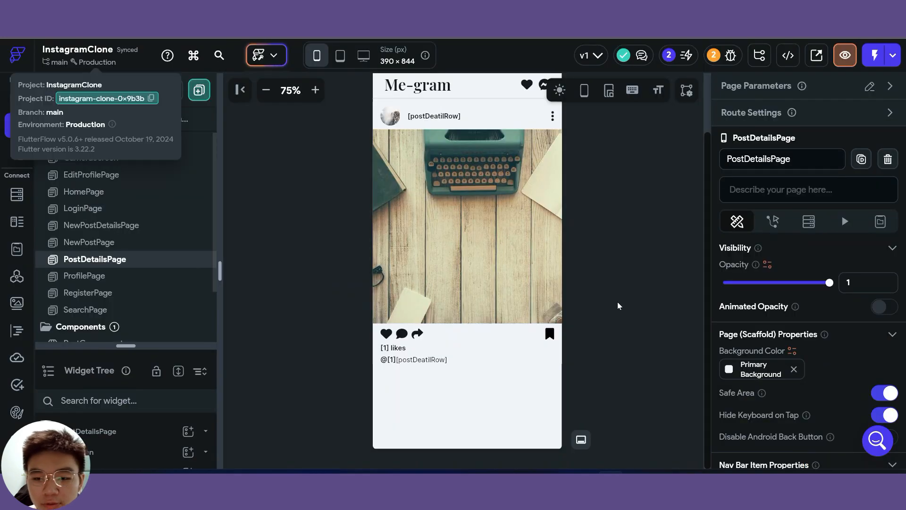
# - Open PostComponent and delete the plain heart icon from the action row
pyautogui.click(523, 294)
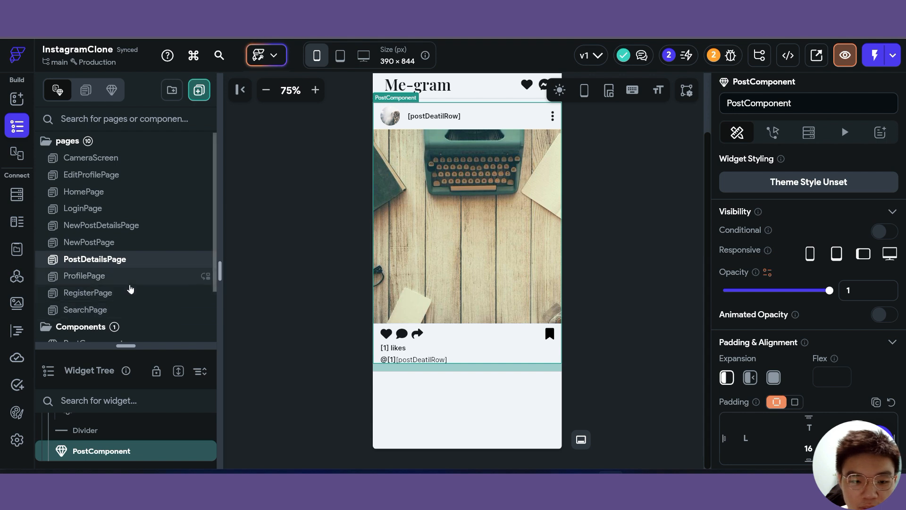
pyautogui.scroll(-3, 131, 289)
pyautogui.click(139, 284)
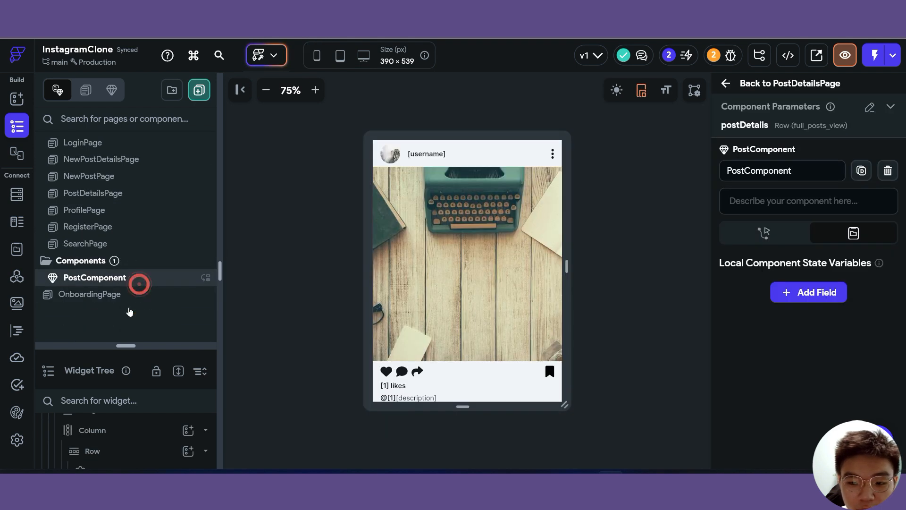
pyautogui.click(386, 371)
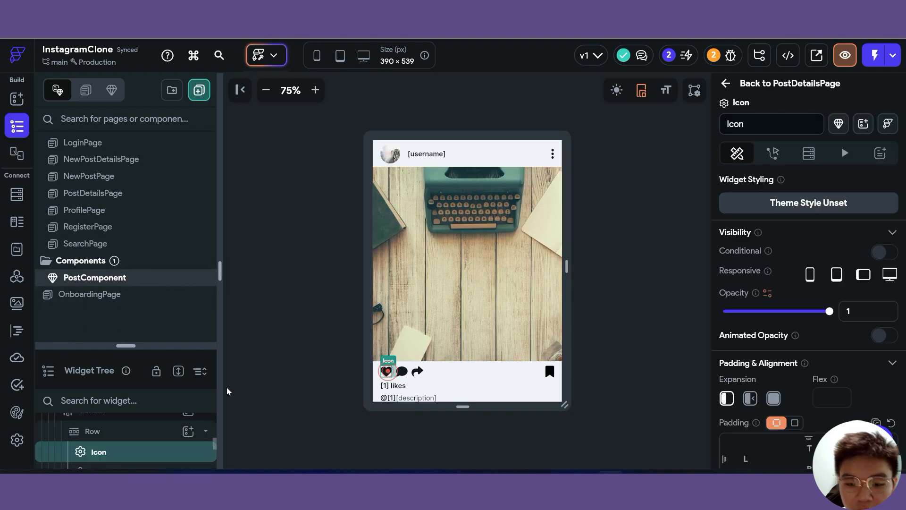
pyautogui.click(125, 346)
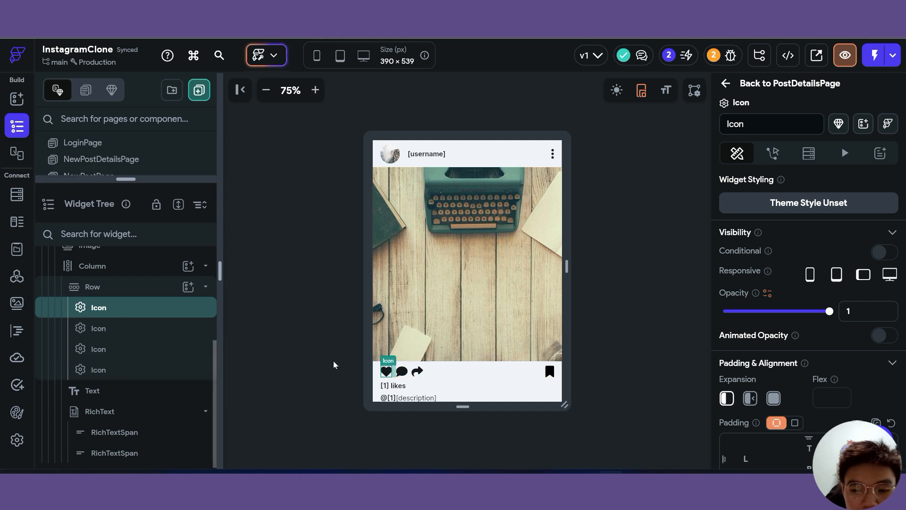
pyautogui.click(386, 376)
pyautogui.click(385, 372)
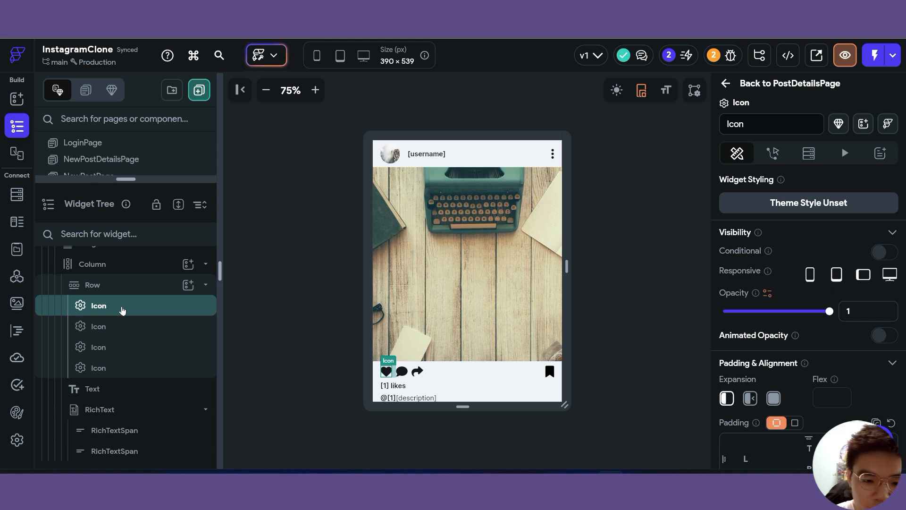
pyautogui.press('Delete')
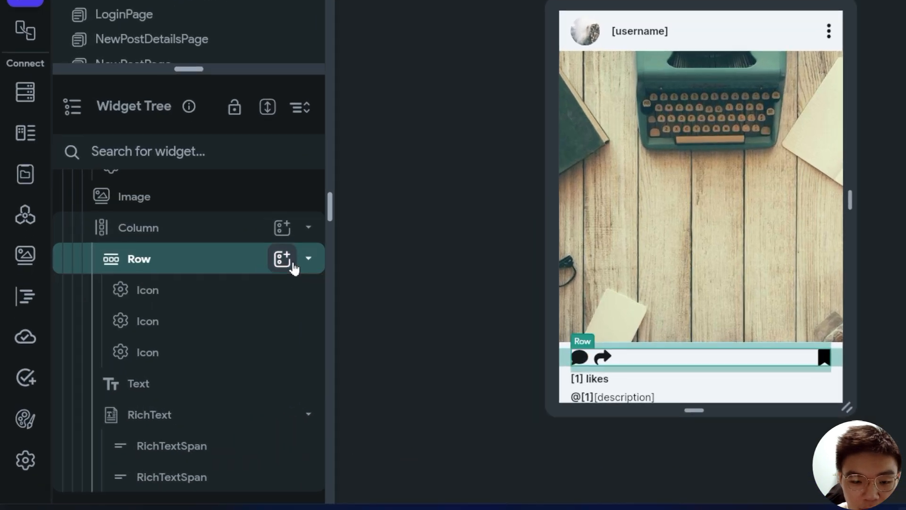
# - Add a ToggleIcon to the row and move it ahead of the comment icon
pyautogui.click(190, 306)
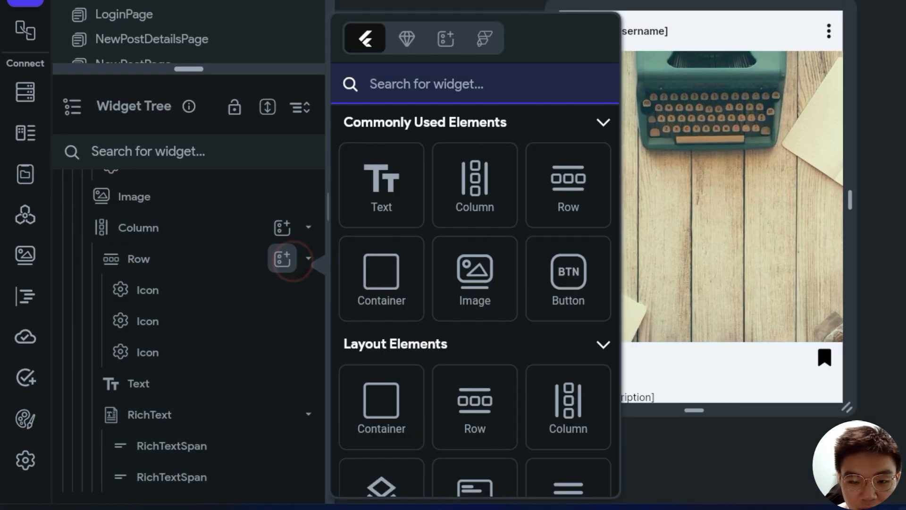
pyautogui.click(485, 92)
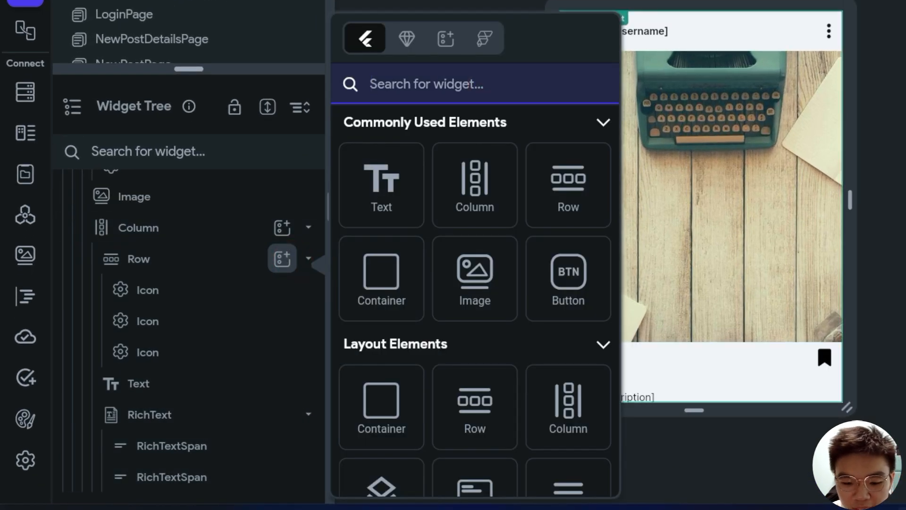
pyautogui.write('toggle')
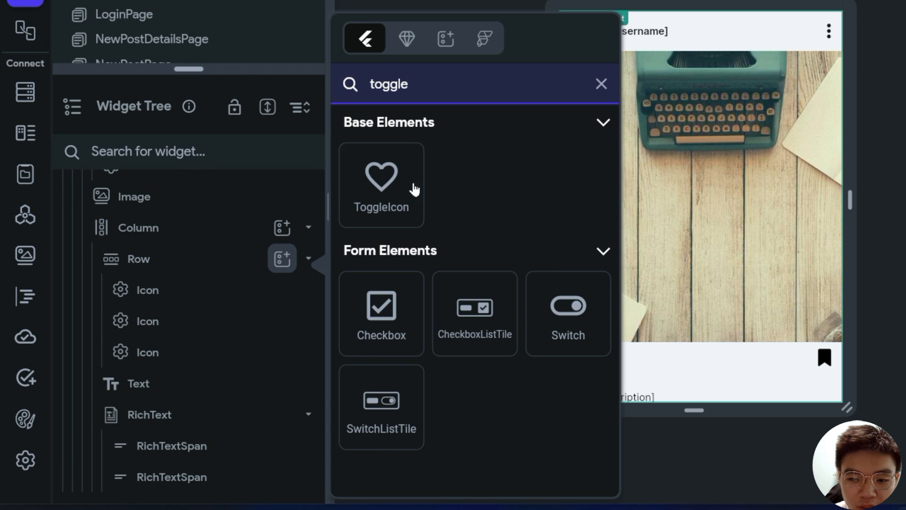
pyautogui.click(392, 188)
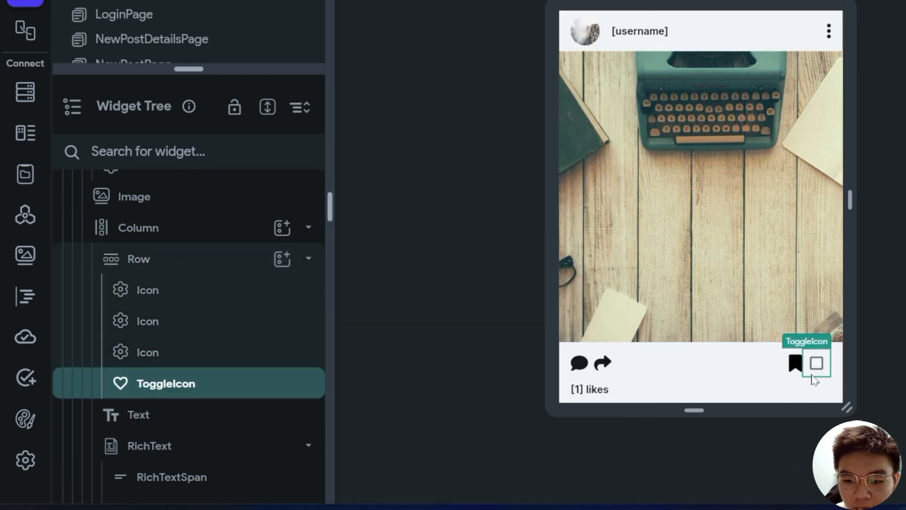
pyautogui.moveTo(169, 392); pyautogui.dragTo(122, 274)
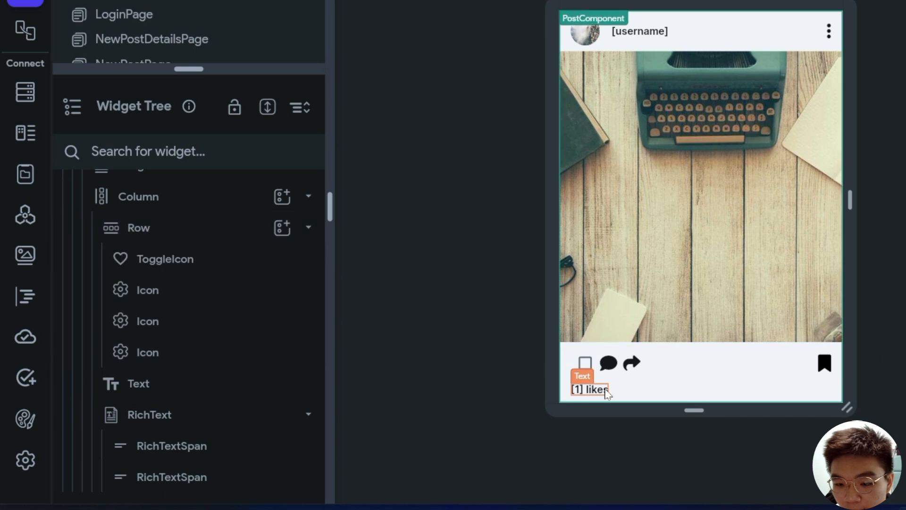
# - Search 'heart' icons and assign an outlined on icon and a filled off icon
pyautogui.click(595, 364)
pyautogui.scroll(-5, 871, 264)
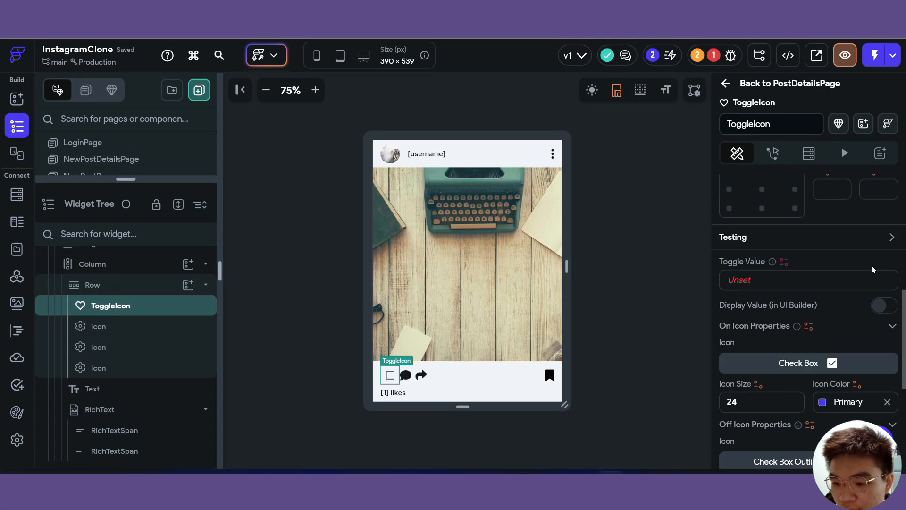
pyautogui.scroll(1, 872, 270)
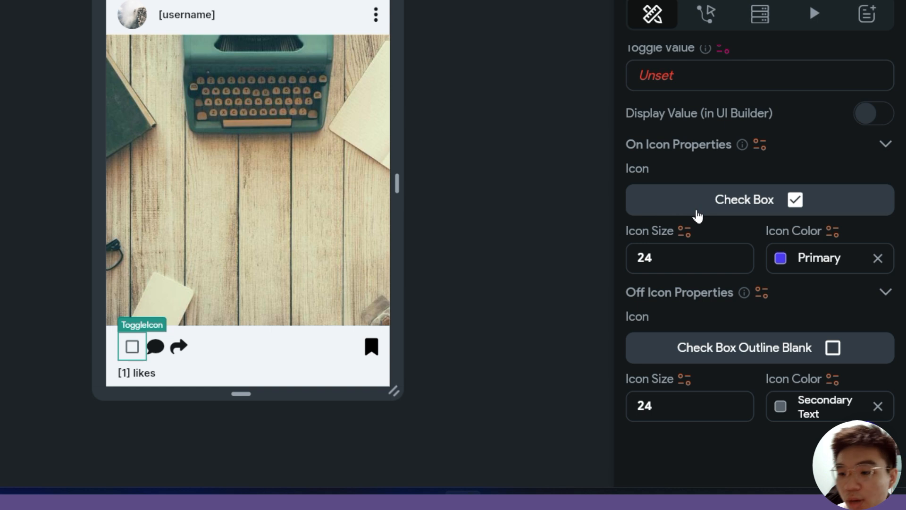
pyautogui.click(697, 212)
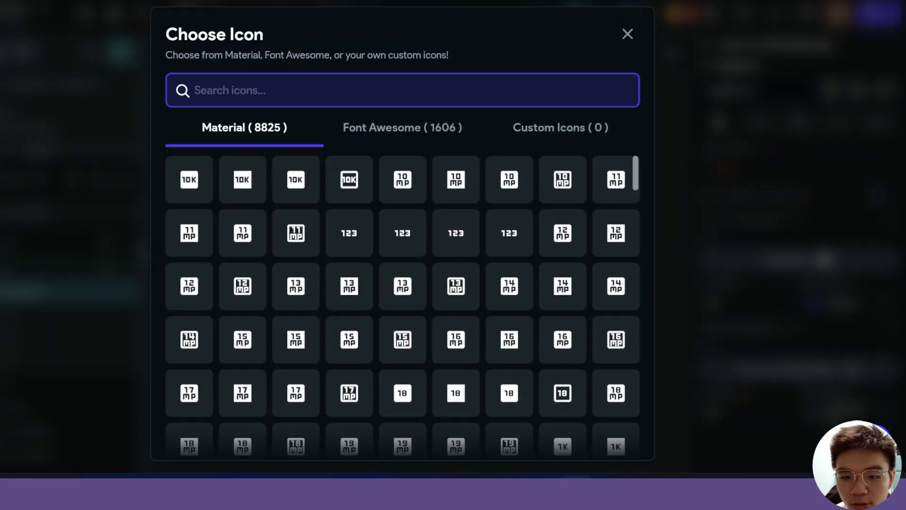
pyautogui.write('i')
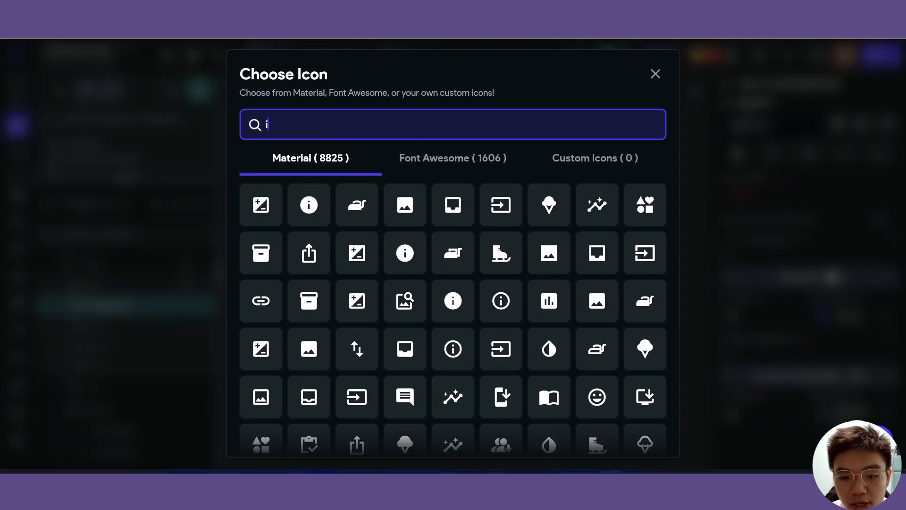
pyautogui.press('BackSpace')
pyautogui.write('heart')
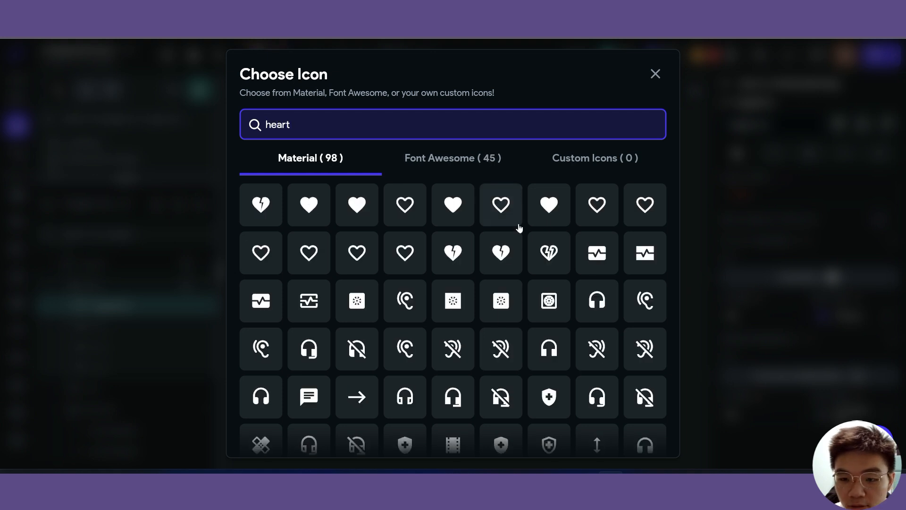
pyautogui.click(406, 215)
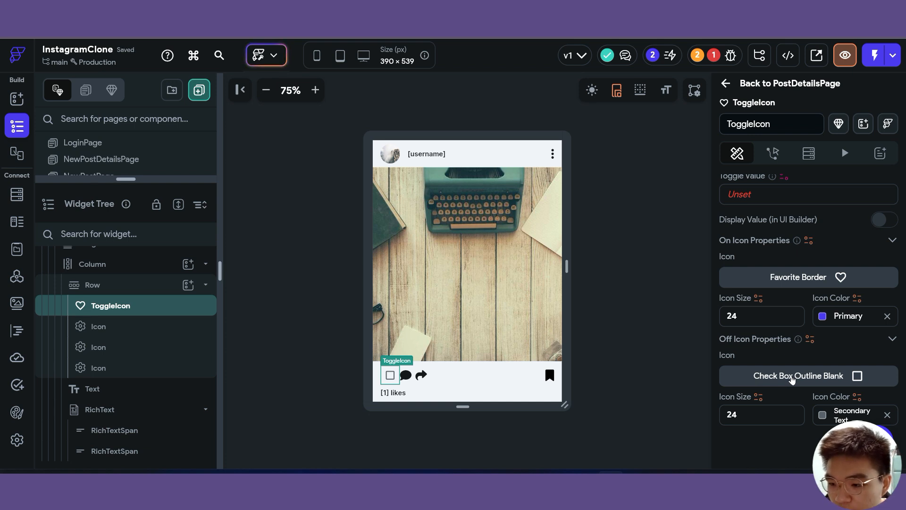
pyautogui.click(792, 381)
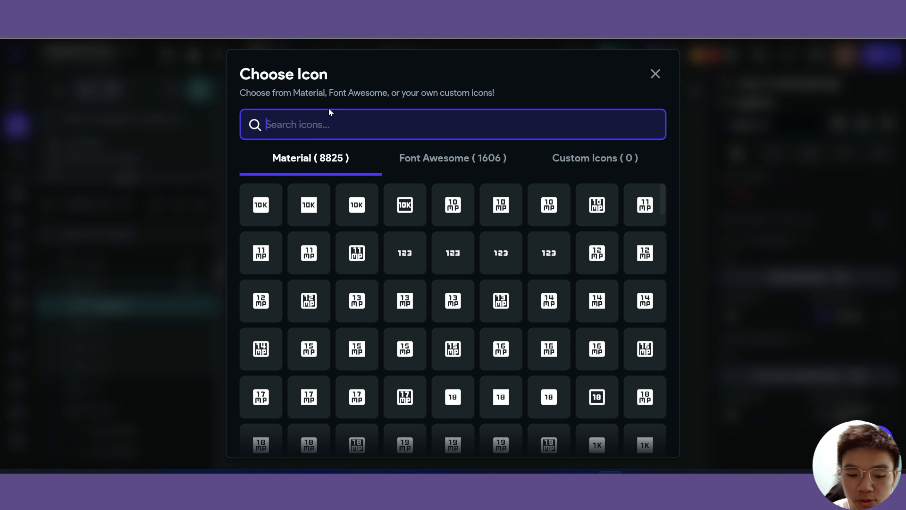
pyautogui.write('heart')
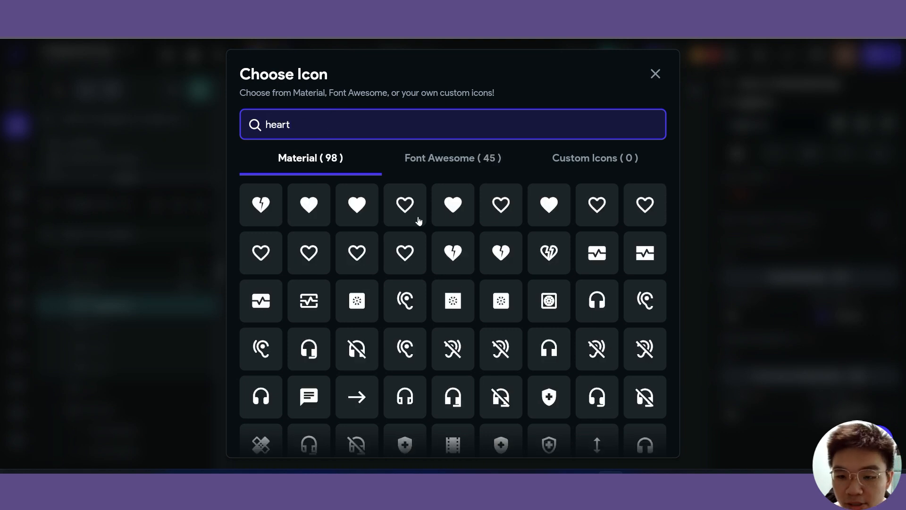
pyautogui.click(363, 218)
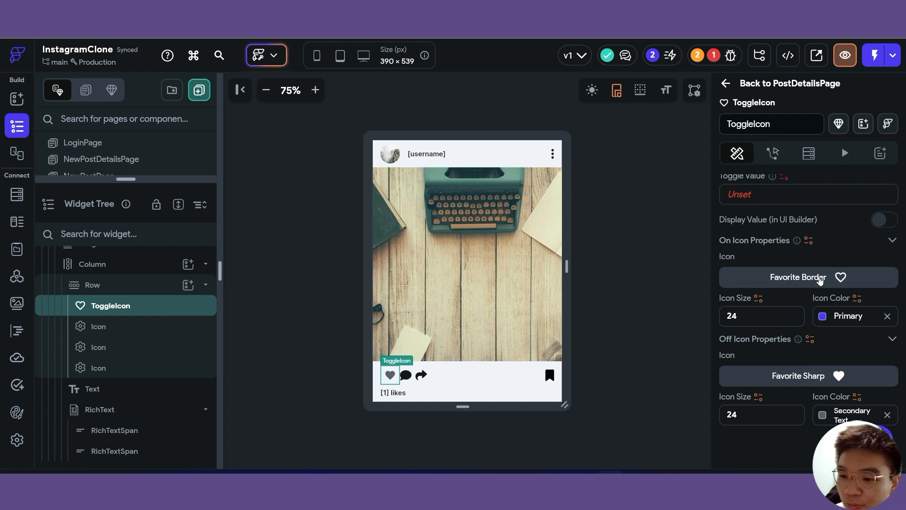
# - Swap to Favorite Sharp as the on icon and Favorite Border as off, coloured red
pyautogui.click(820, 280)
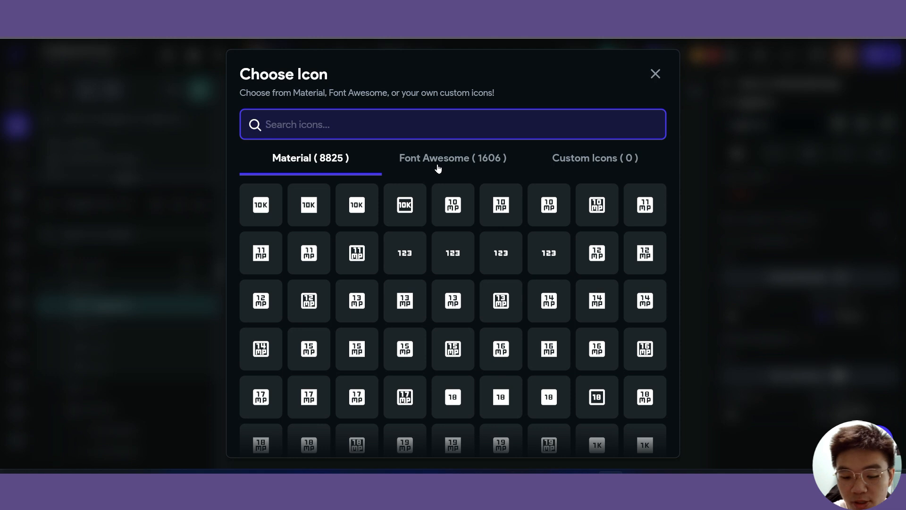
pyautogui.write('heart')
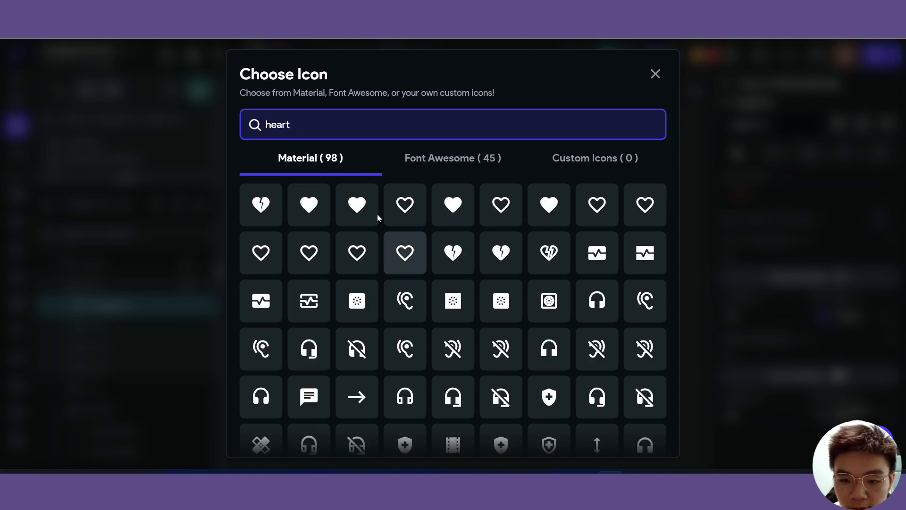
pyautogui.click(357, 205)
pyautogui.click(847, 373)
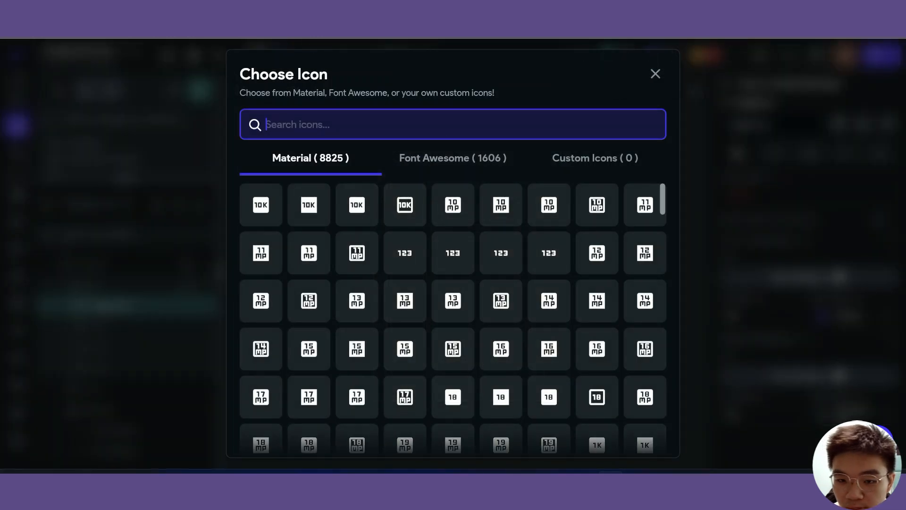
pyautogui.write('heart')
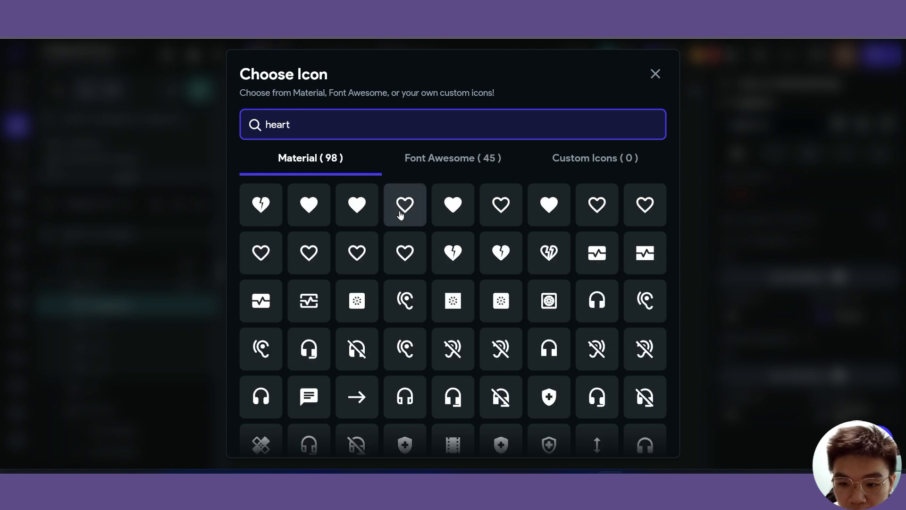
pyautogui.click(402, 210)
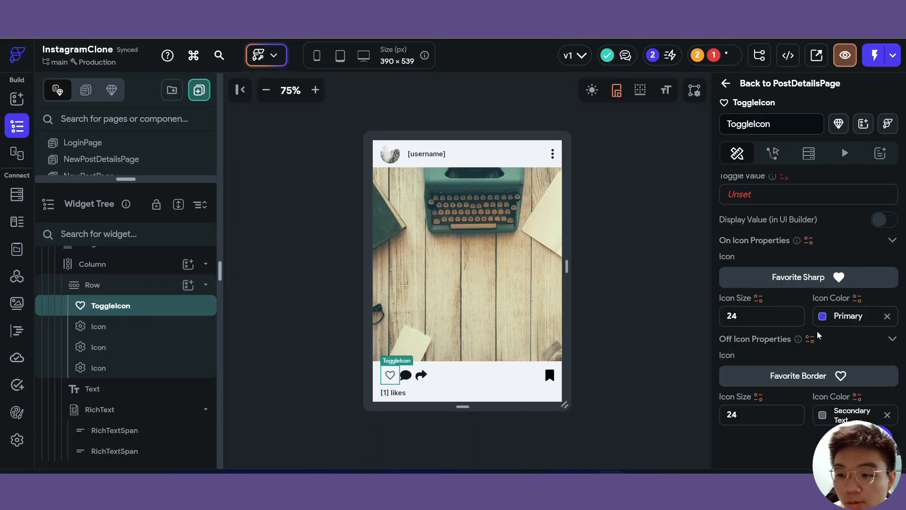
pyautogui.click(822, 316)
pyautogui.click(785, 178)
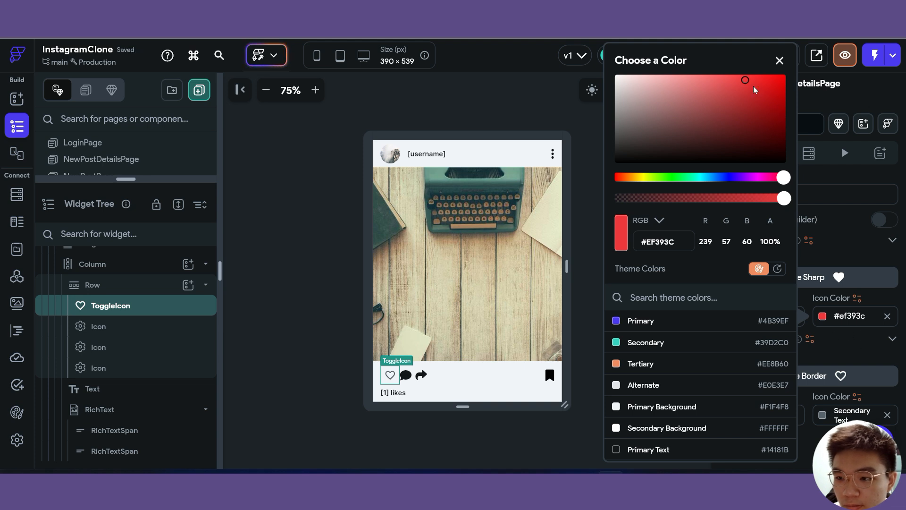
# - Brighten the on heart colour to #ff161a and preview the liked and unliked states
pyautogui.moveTo(756, 86); pyautogui.dragTo(773, 77)
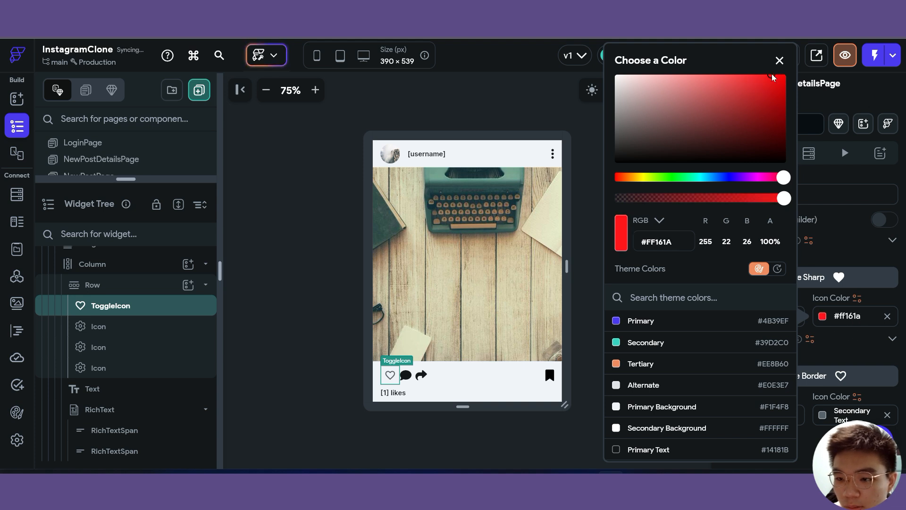
pyautogui.click(859, 350)
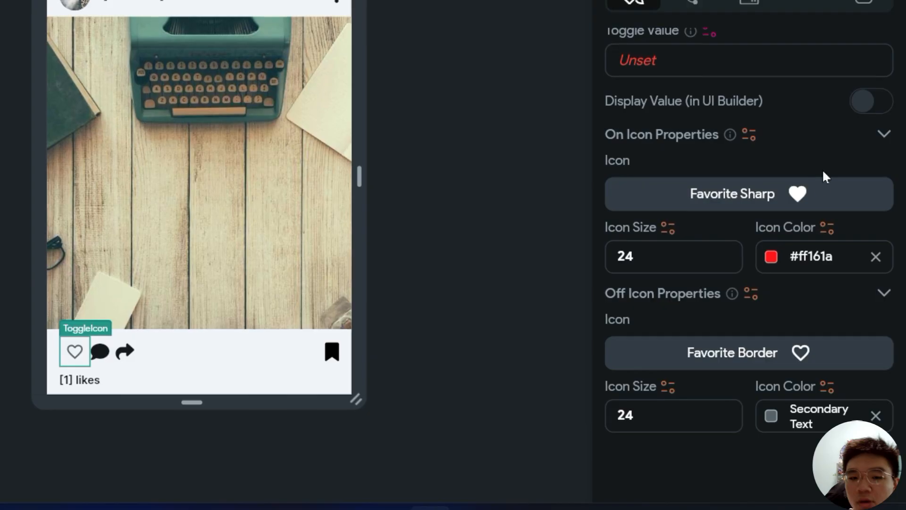
pyautogui.click(865, 105)
pyautogui.click(866, 105)
pyautogui.click(866, 105)
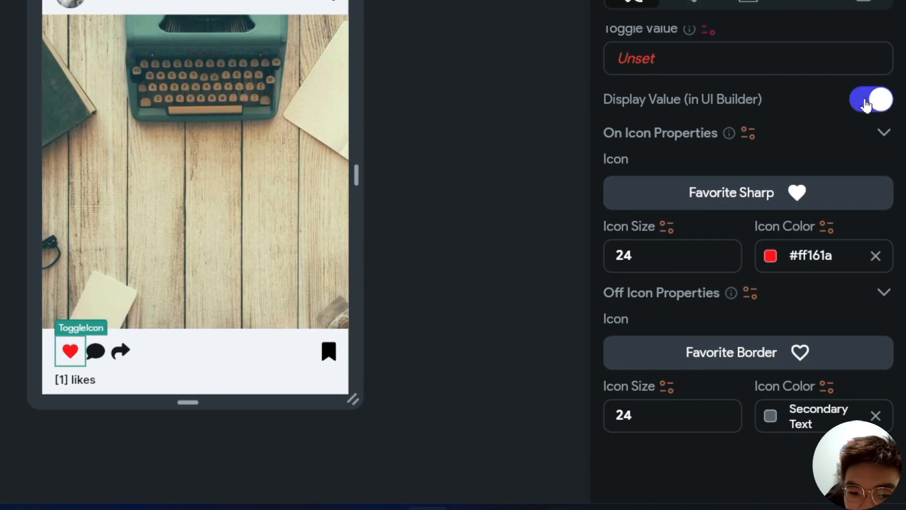
pyautogui.click(867, 104)
pyautogui.click(866, 105)
pyautogui.click(867, 104)
pyautogui.click(866, 105)
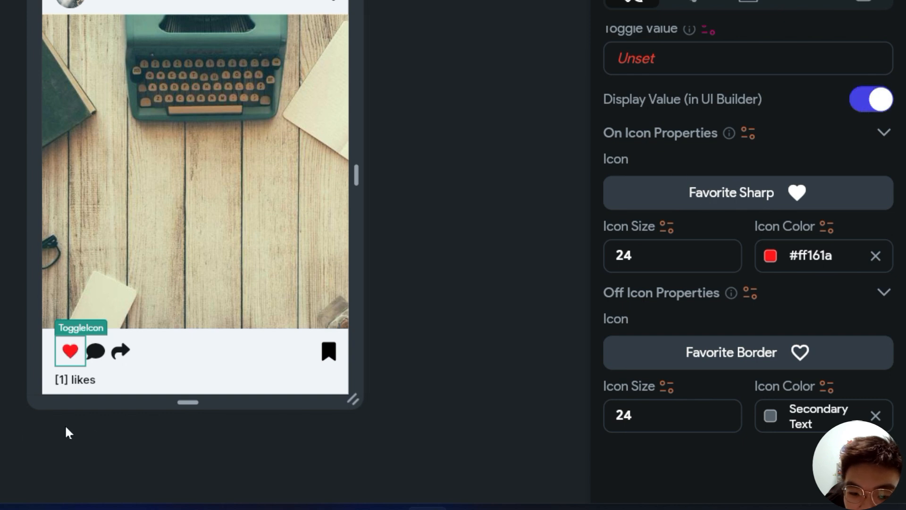
pyautogui.click(66, 362)
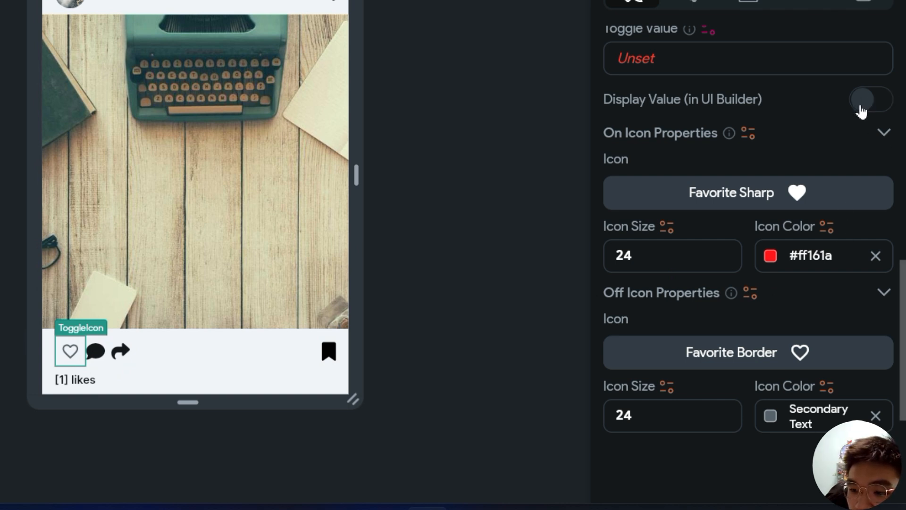
# - Set the On and Off Icon Size of the heart toggle to 28
pyautogui.scroll(1, 779, 188)
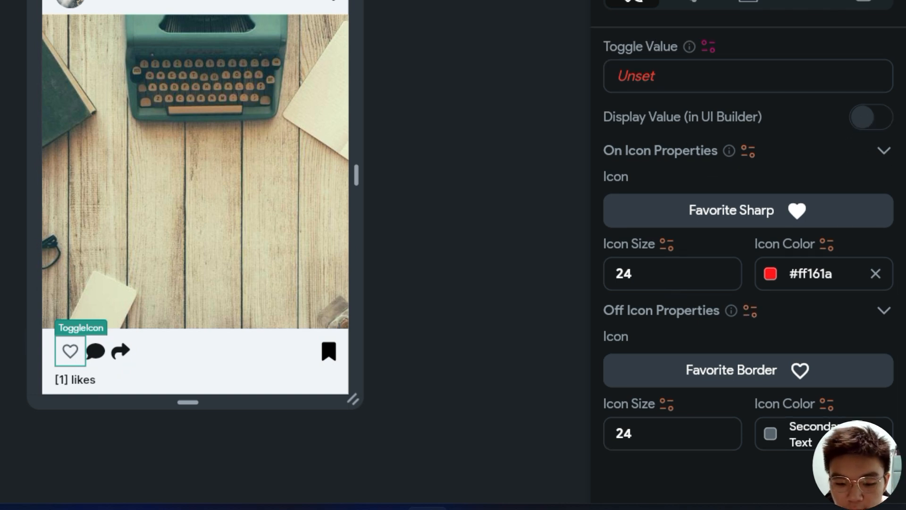
pyautogui.moveTo(635, 274); pyautogui.dragTo(593, 269)
pyautogui.write('27')
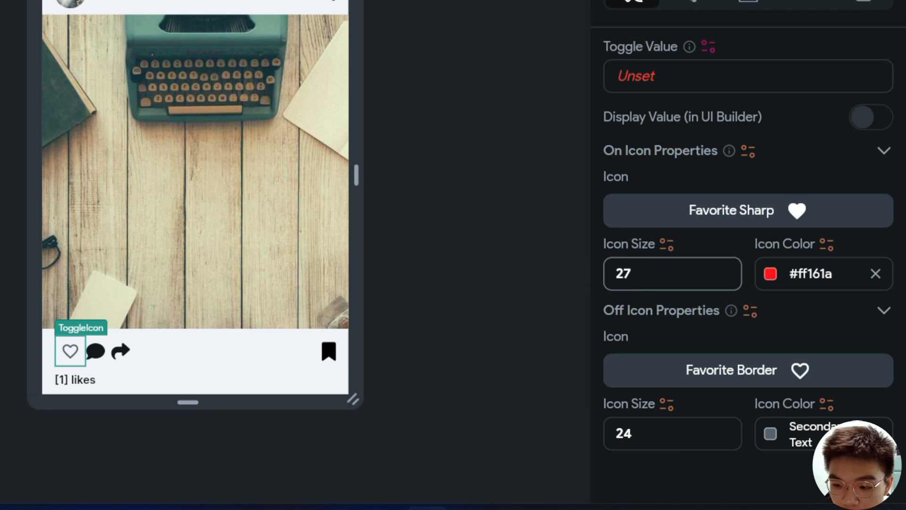
pyautogui.moveTo(634, 433); pyautogui.dragTo(565, 423)
pyautogui.write('28')
pyautogui.click(385, 171)
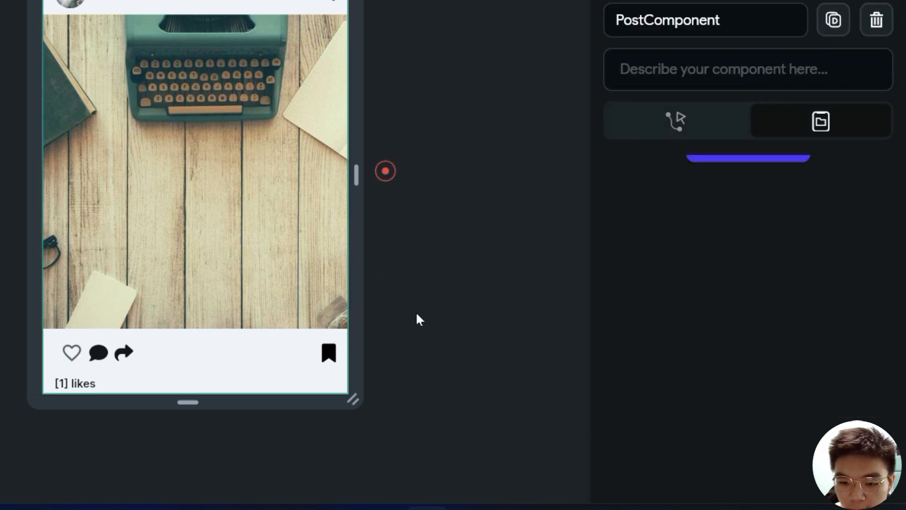
pyautogui.click(71, 353)
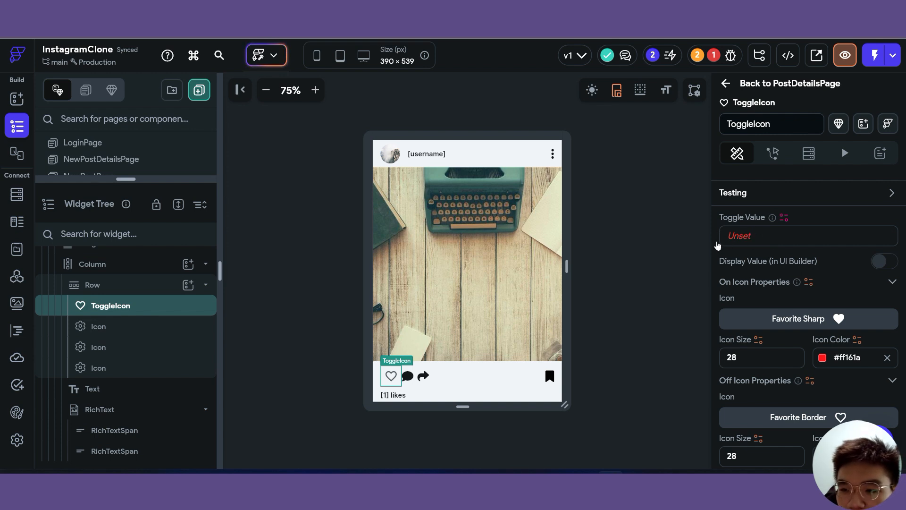
pyautogui.click(720, 60)
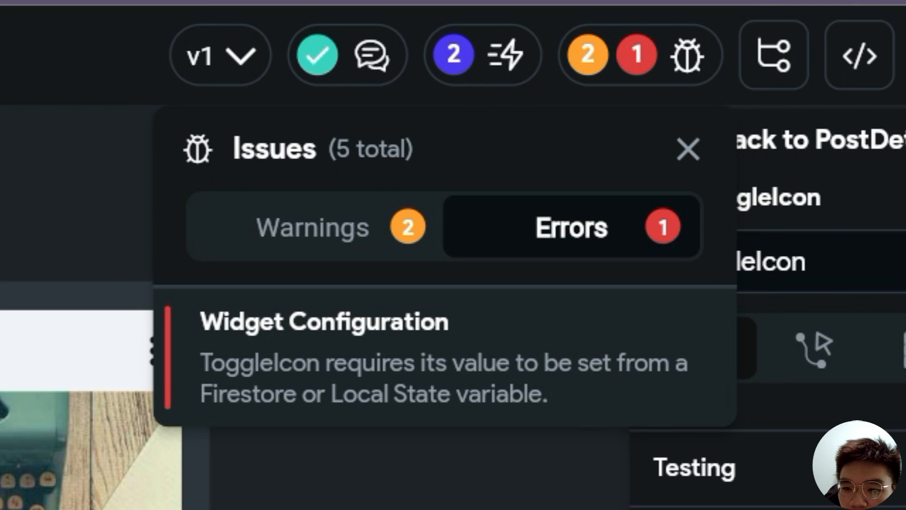
pyautogui.click(280, 459)
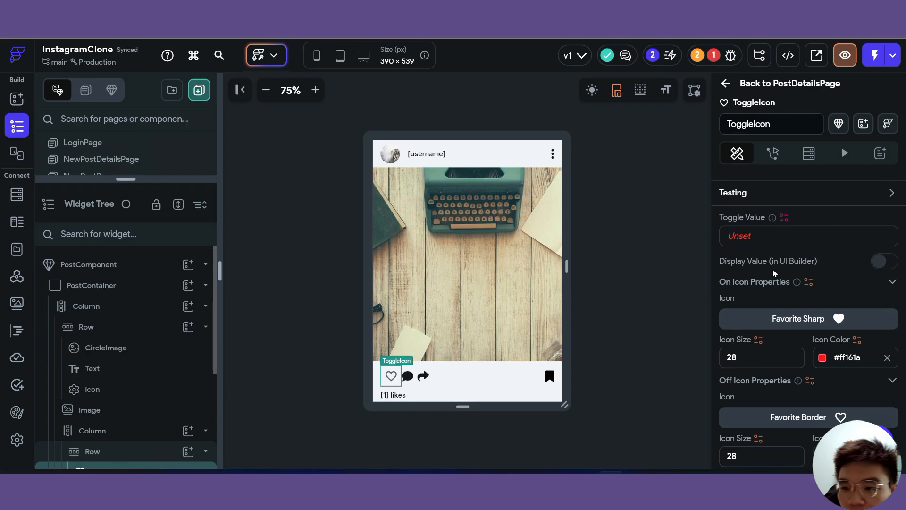
pyautogui.click(142, 262)
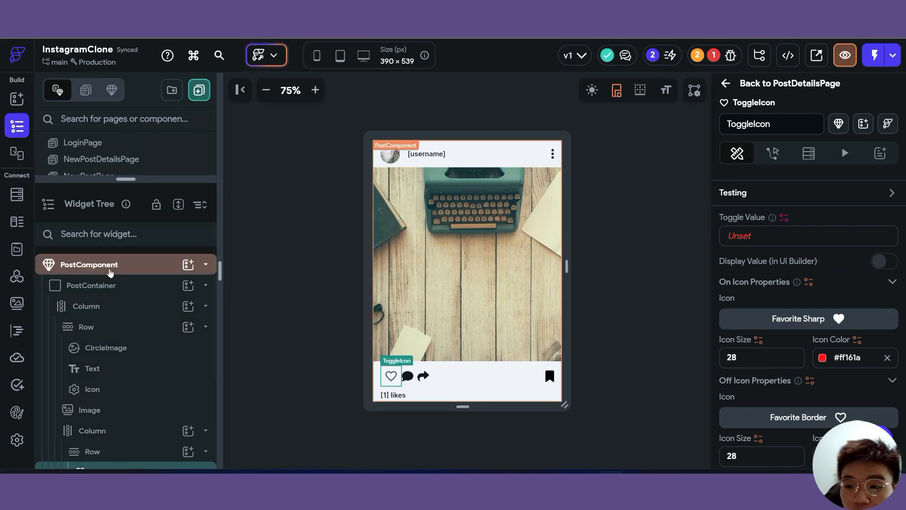
# - Add a Boolean component state variable isLiked to PostComponent, initial value false
pyautogui.click(110, 264)
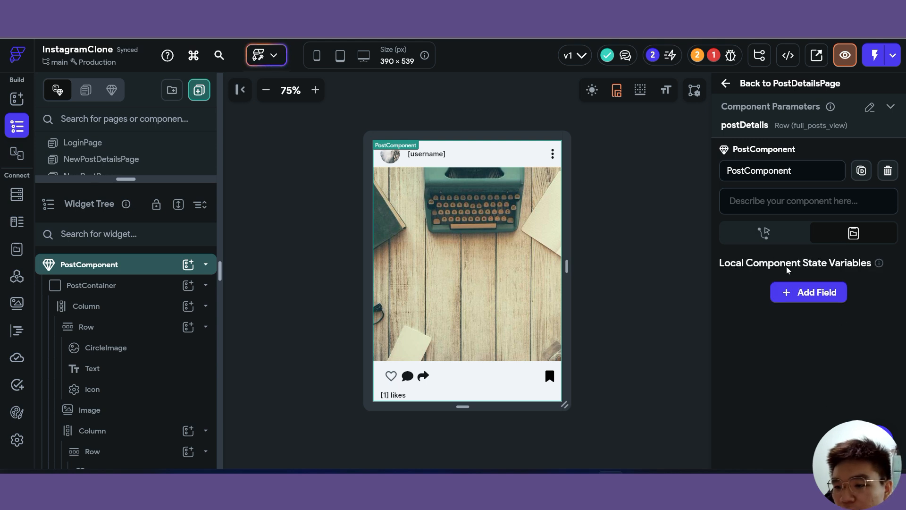
pyautogui.click(805, 293)
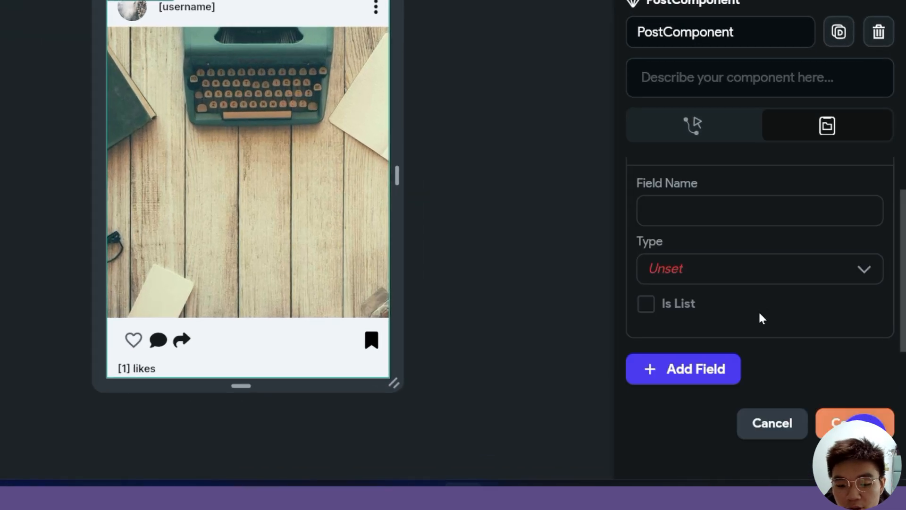
pyautogui.write('isLiked')
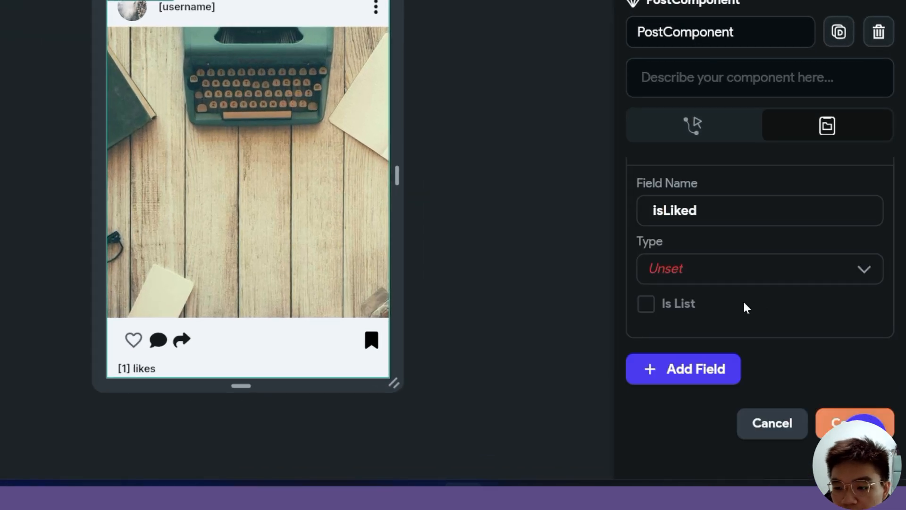
pyautogui.click(755, 270)
pyautogui.scroll(-2, 758, 314)
pyautogui.scroll(-2, 758, 314)
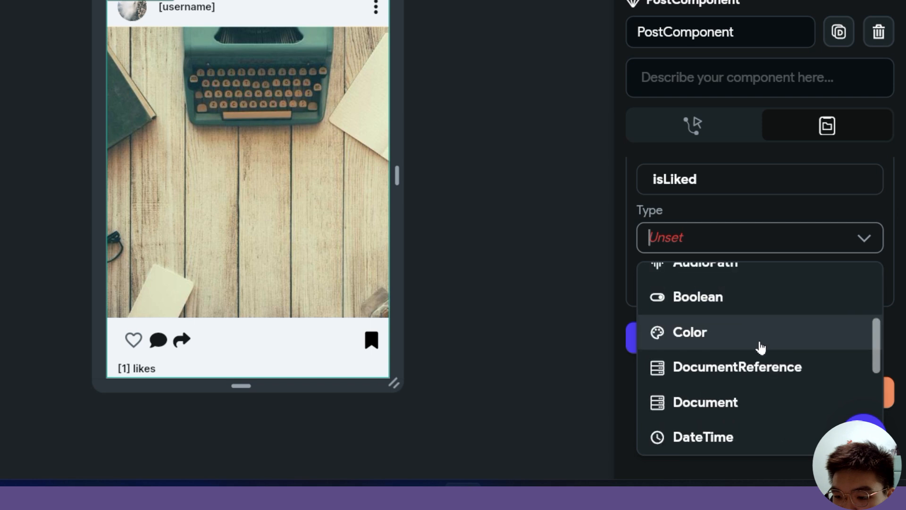
pyautogui.click(734, 309)
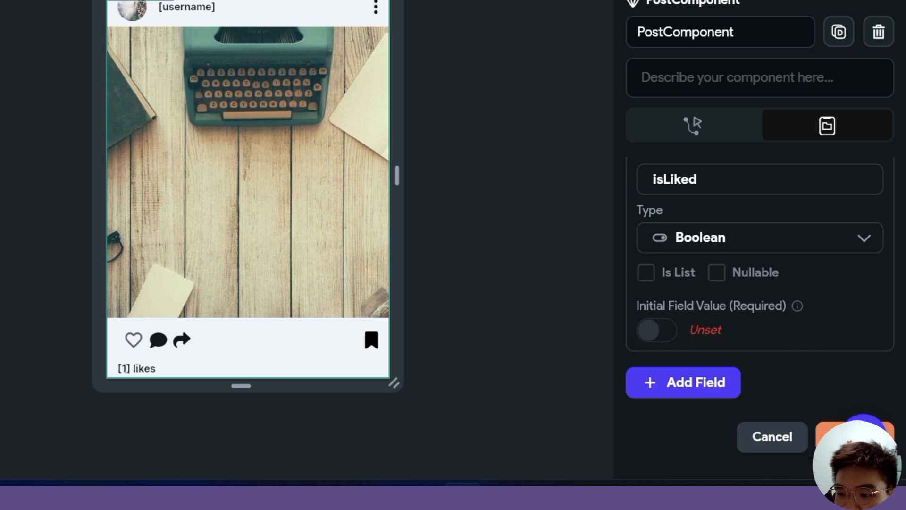
pyautogui.scroll(-2, 734, 299)
pyautogui.click(656, 270)
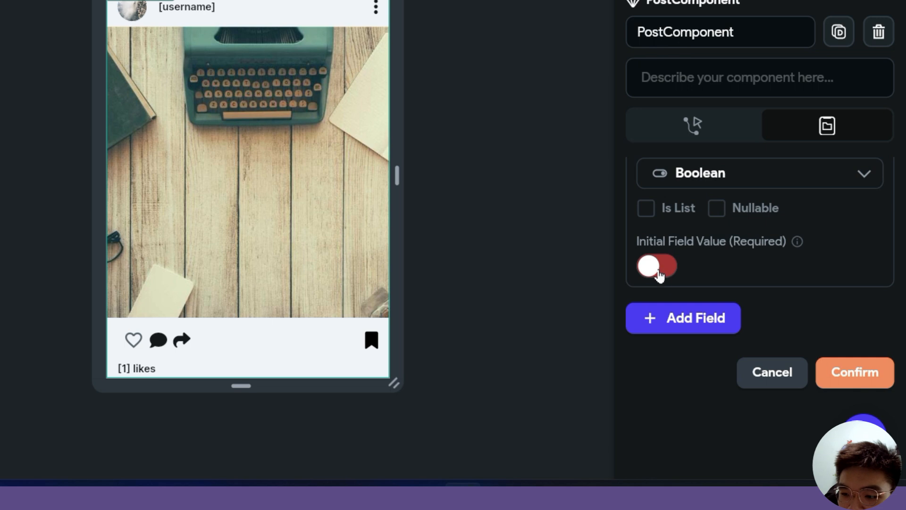
pyautogui.click(860, 378)
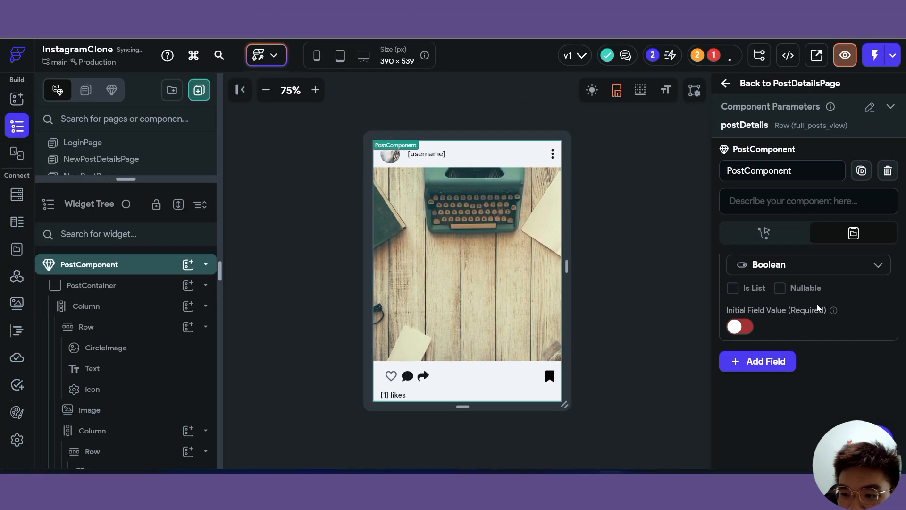
# - Bind the ToggleIcon's Toggle Value to component state isLiked and confirm 0 issues remain
pyautogui.click(390, 375)
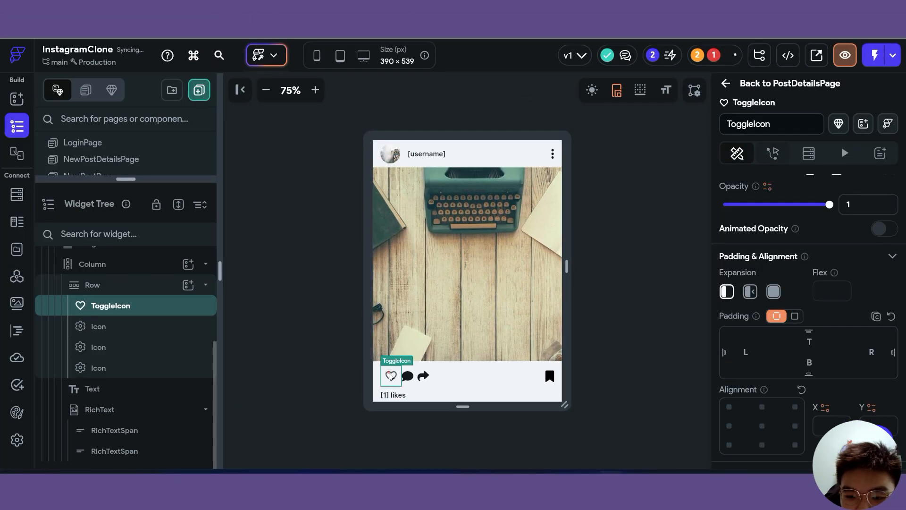
pyautogui.scroll(-5, 831, 307)
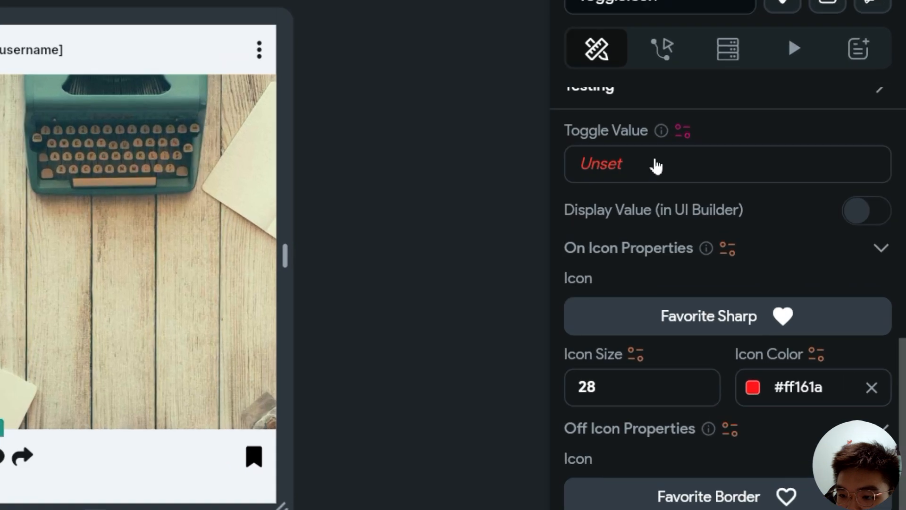
pyautogui.click(767, 215)
pyautogui.click(459, 234)
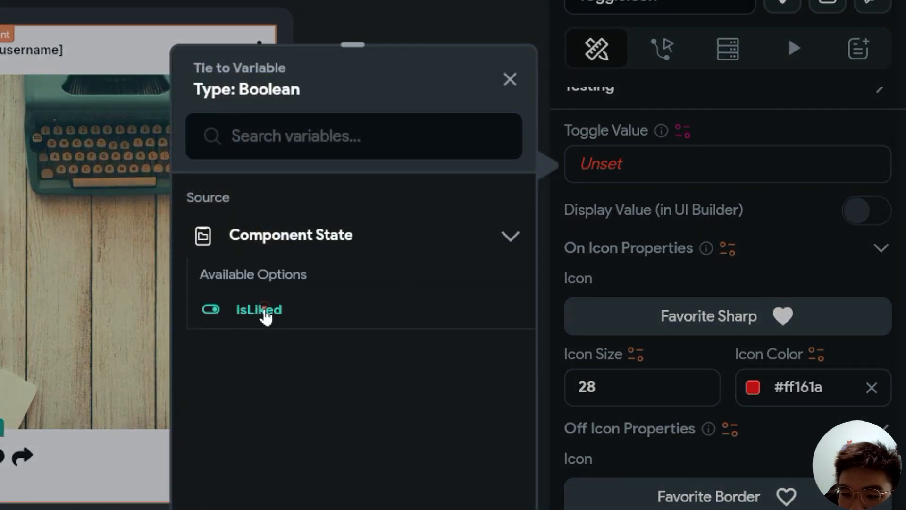
pyautogui.click(264, 308)
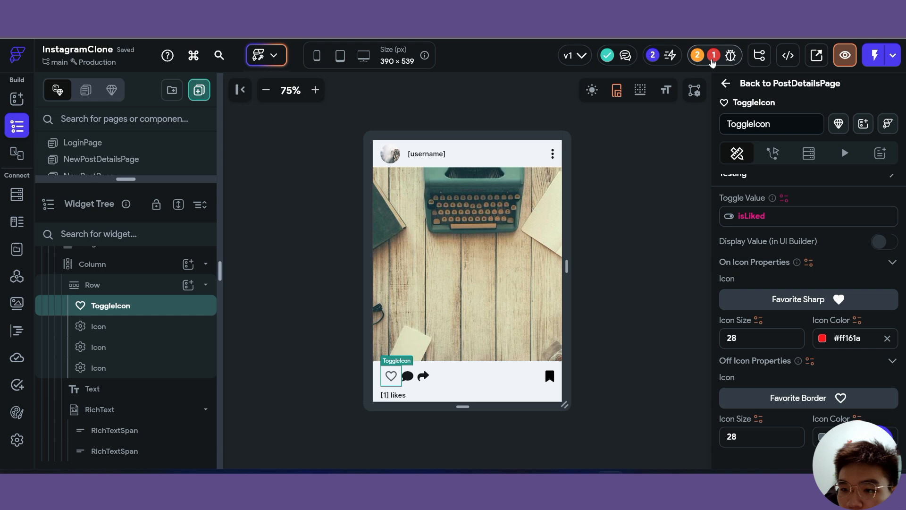
pyautogui.click(712, 55)
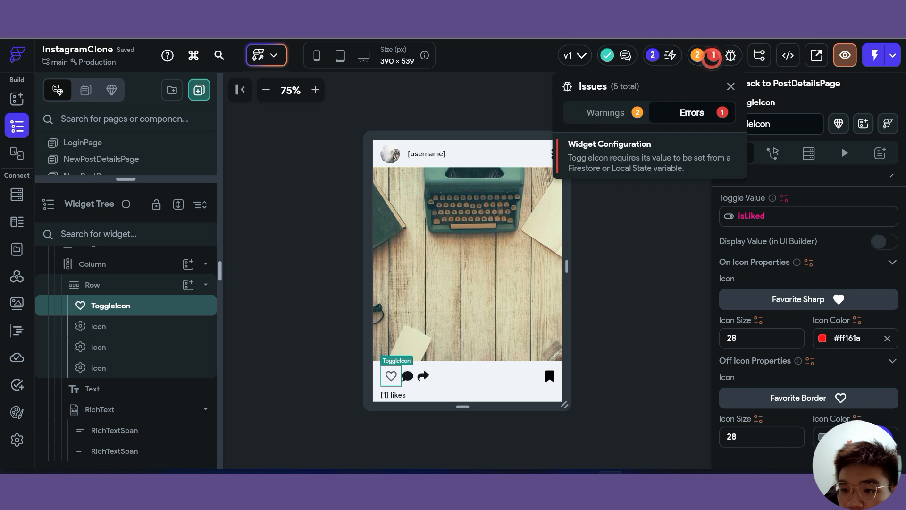
pyautogui.click(621, 217)
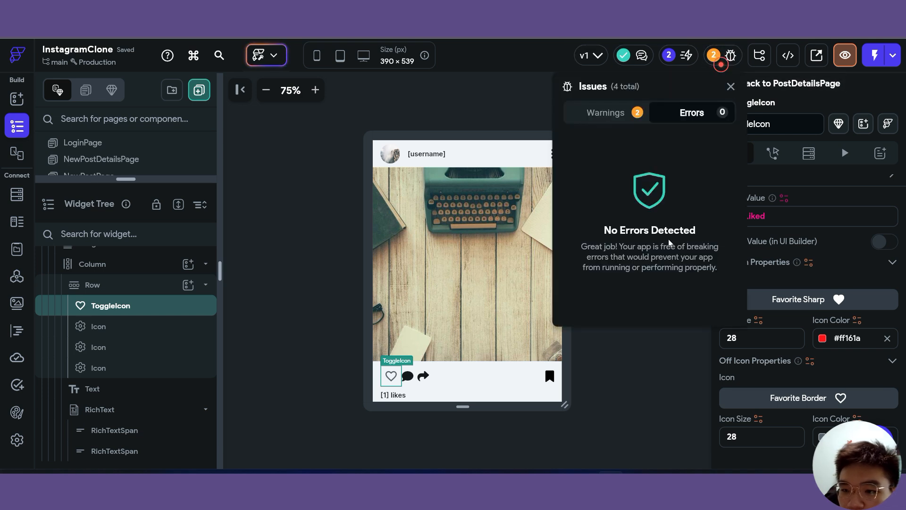
pyautogui.click(656, 362)
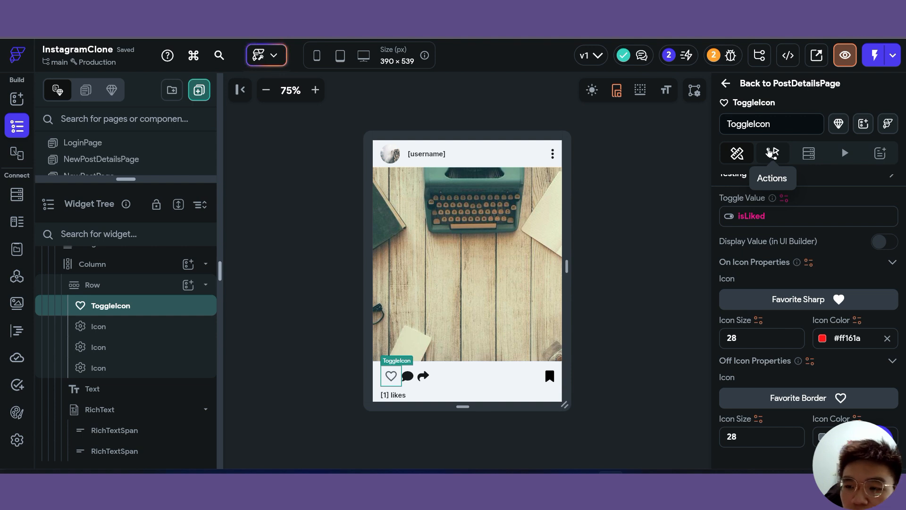
# - Remove the ToggleIcon's existing action and open its Action Flow Editor
pyautogui.click(770, 152)
pyautogui.click(736, 153)
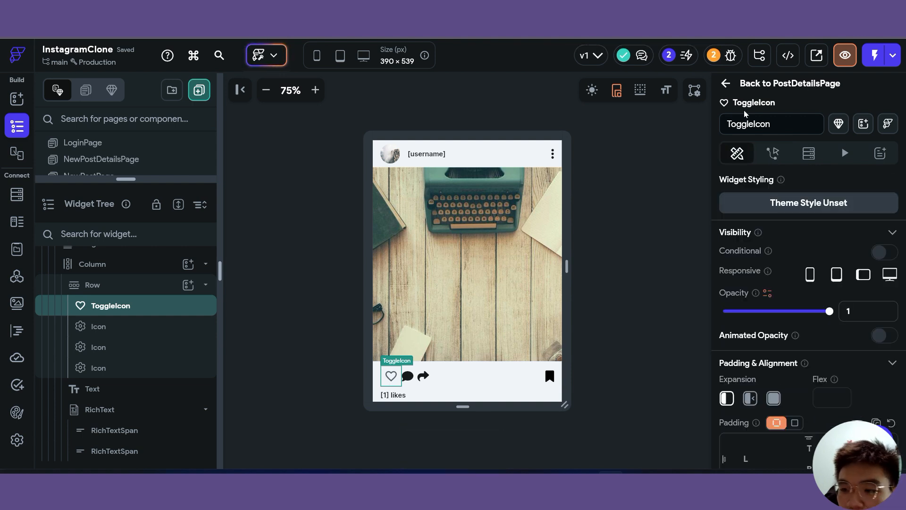
pyautogui.click(773, 153)
pyautogui.click(868, 227)
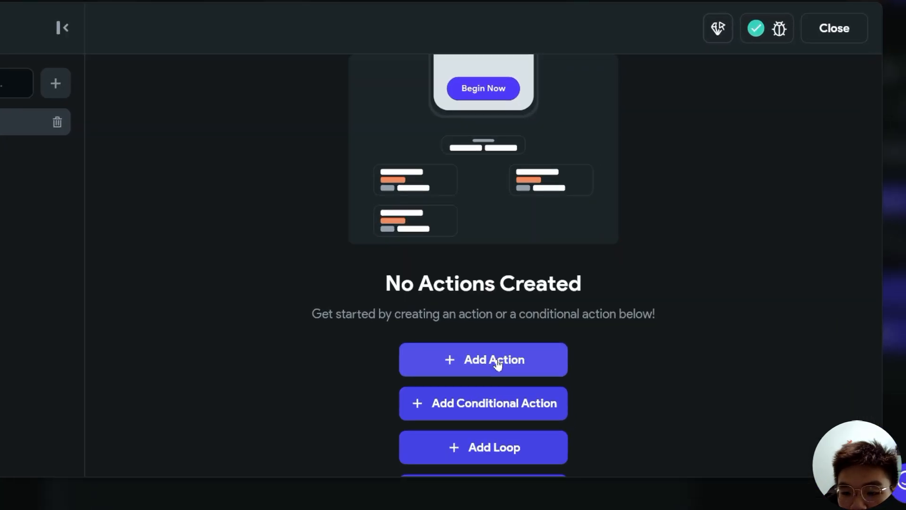
# - Add a conditional action that checks the isLiked component state
pyautogui.click(509, 412)
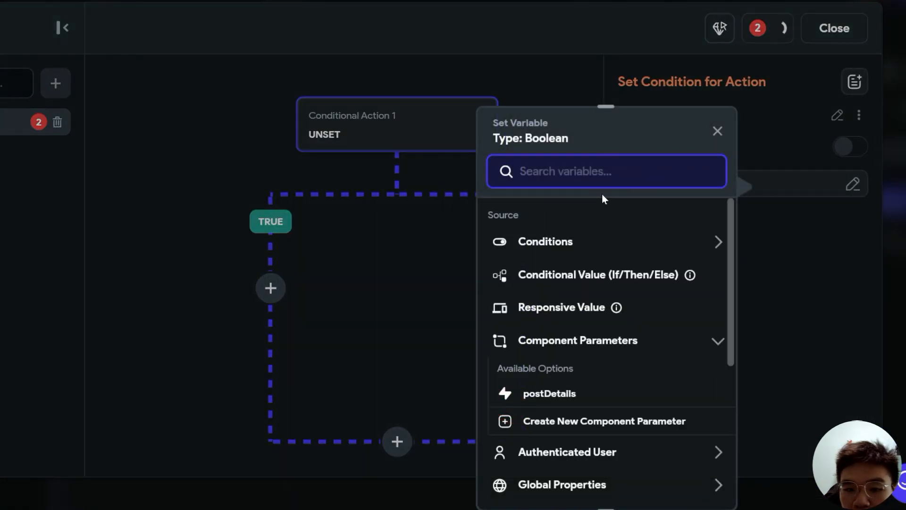
pyautogui.press('Escape')
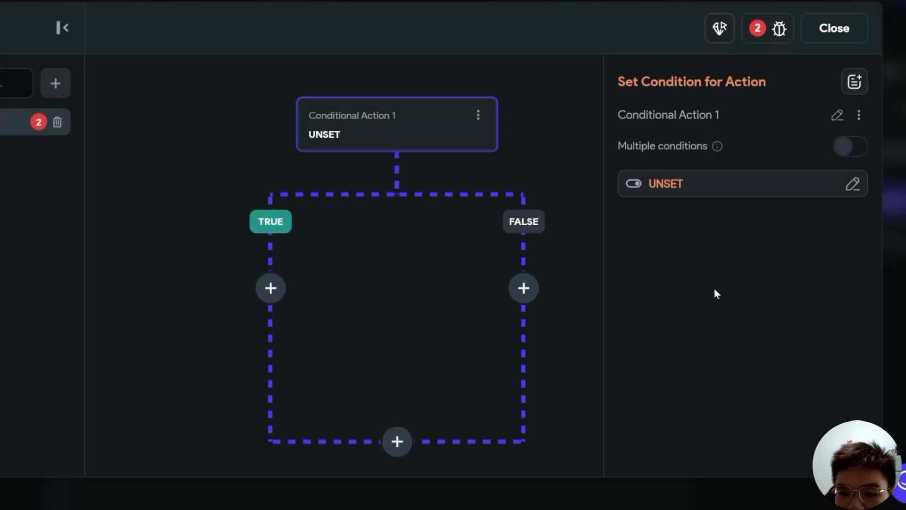
pyautogui.click(678, 186)
pyautogui.scroll(-3, 480, 396)
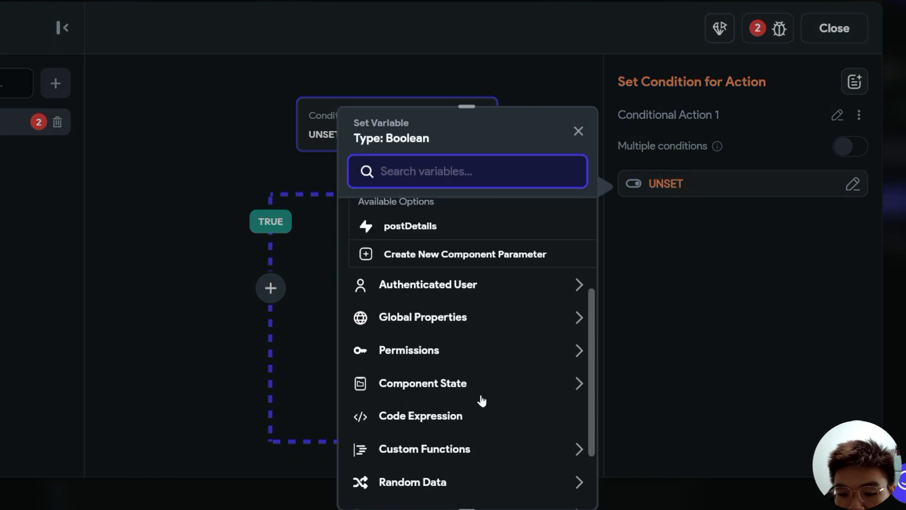
pyautogui.scroll(-1, 476, 391)
pyautogui.click(452, 334)
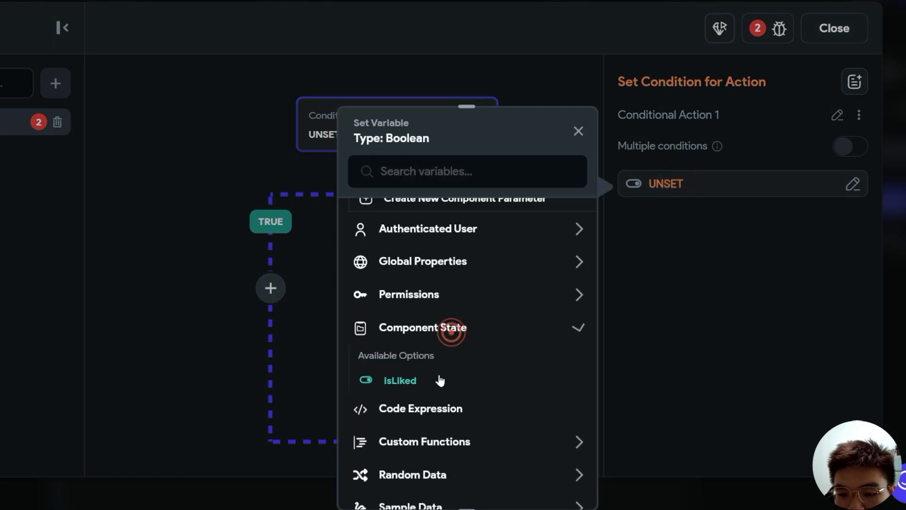
pyautogui.click(383, 381)
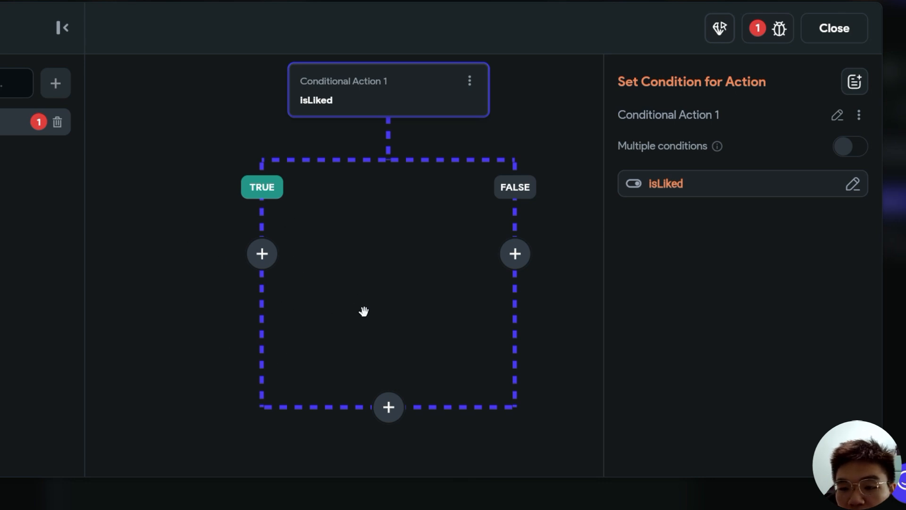
# - On the TRUE branch, add Update Component State that toggles isLiked's value
pyautogui.click(262, 254)
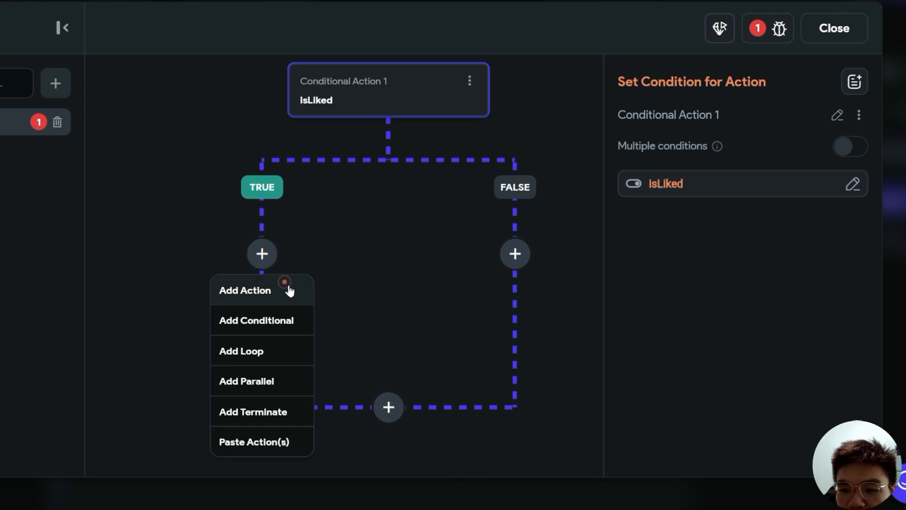
pyautogui.click(286, 289)
pyautogui.write('state')
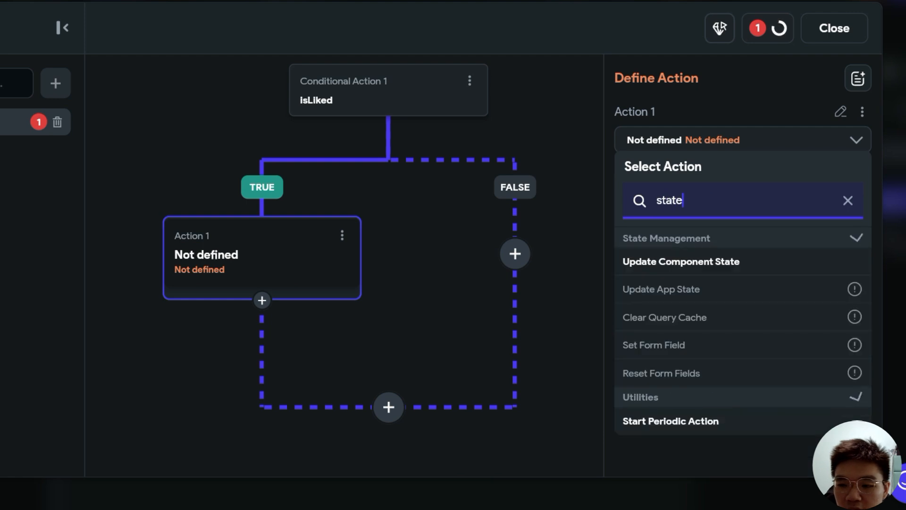
pyautogui.click(712, 262)
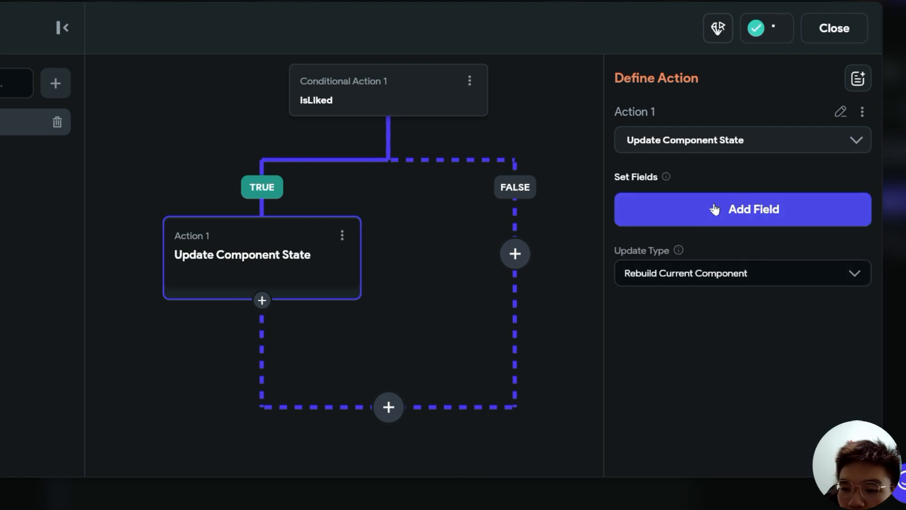
pyautogui.click(708, 211)
pyautogui.click(344, 147)
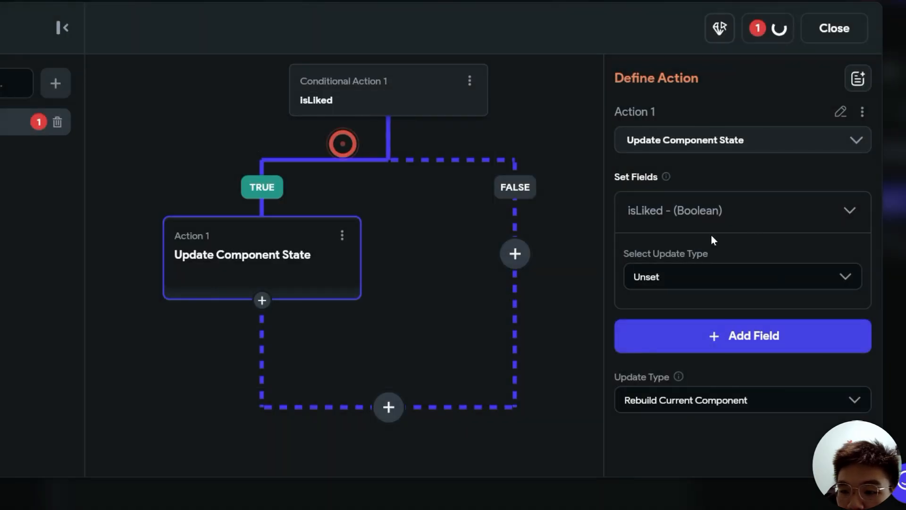
pyautogui.click(703, 278)
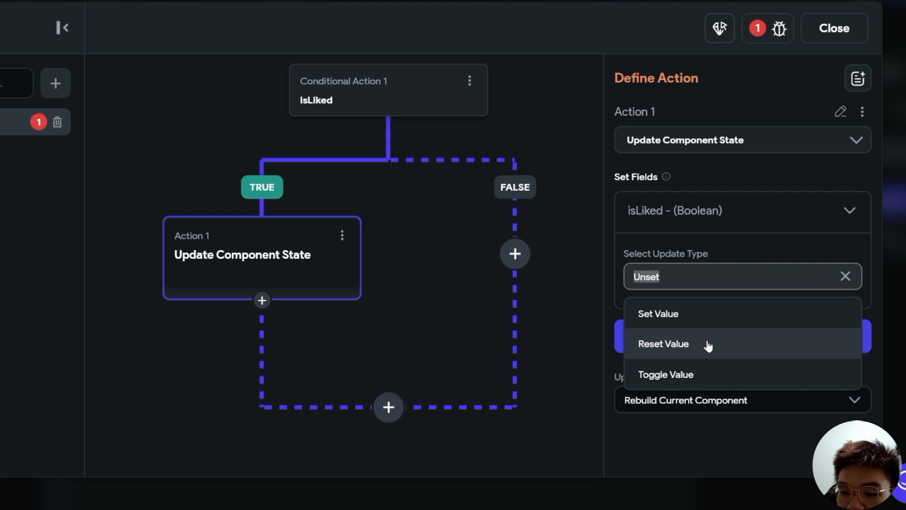
pyautogui.click(704, 376)
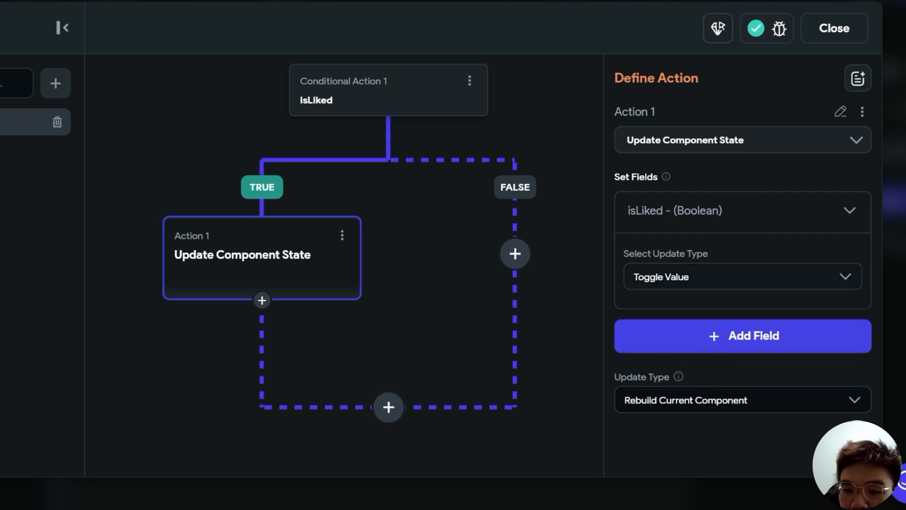
# - Copy the Update Component State action and paste it onto the FALSE branch
pyautogui.moveTo(465, 253); pyautogui.dragTo(402, 301)
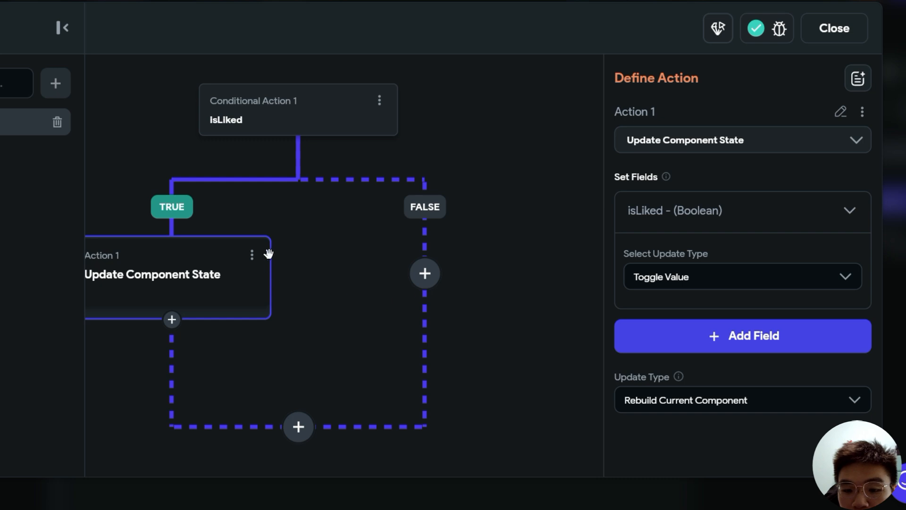
pyautogui.click(252, 255)
pyautogui.click(187, 289)
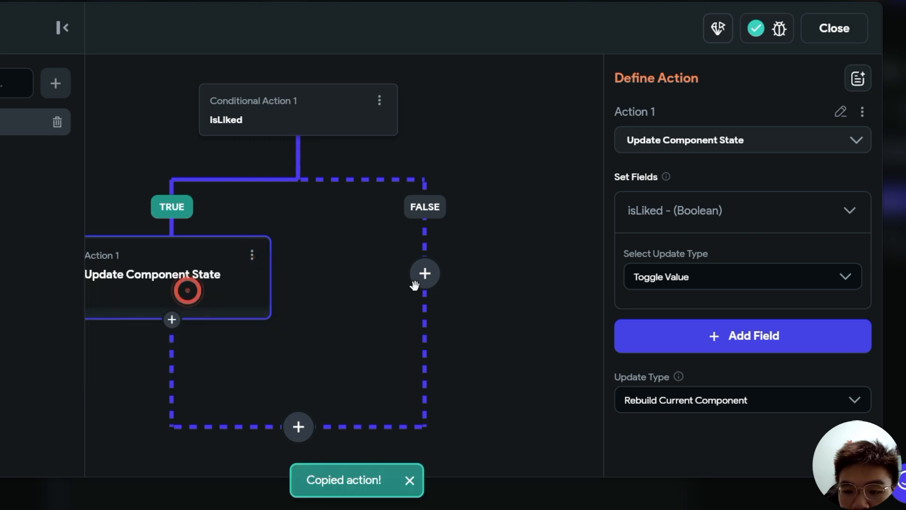
pyautogui.click(425, 273)
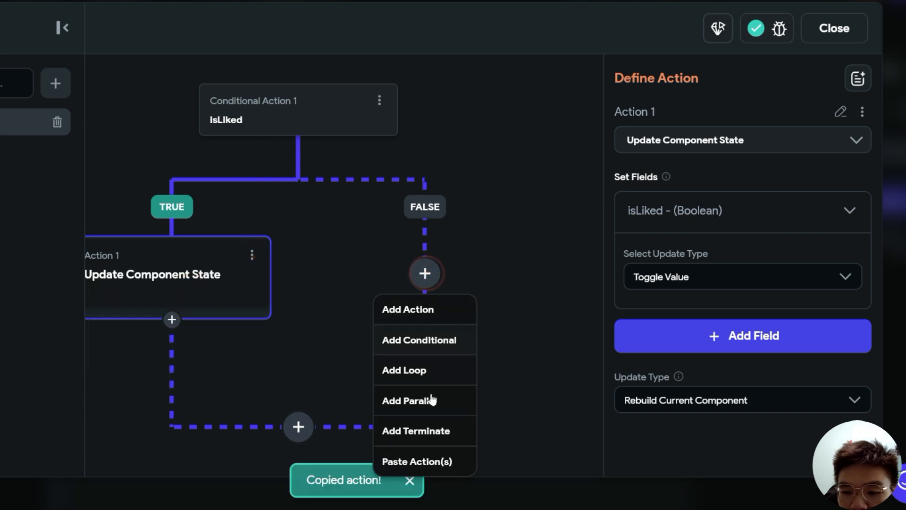
pyautogui.click(431, 463)
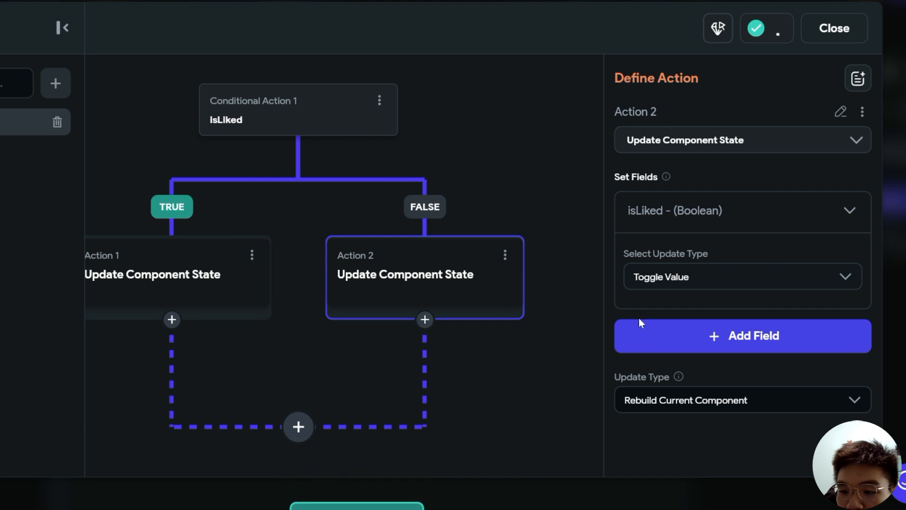
pyautogui.click(548, 346)
pyautogui.click(553, 264)
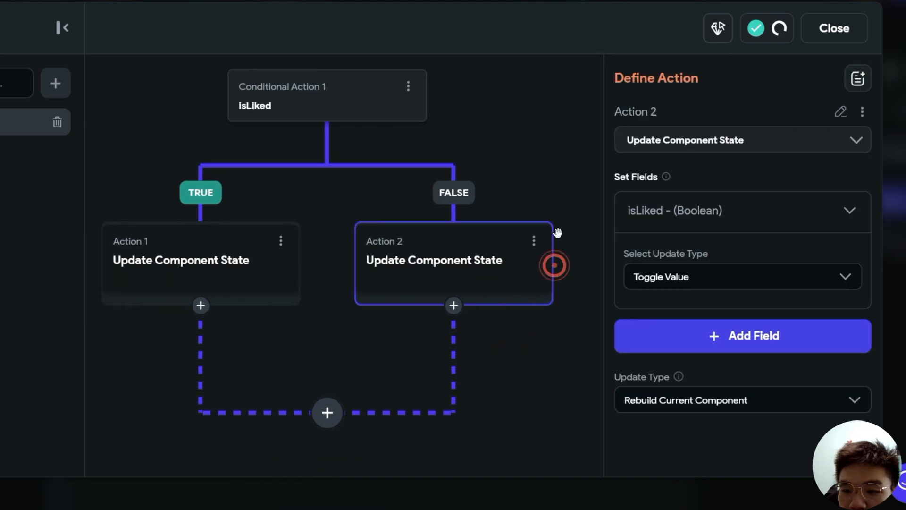
pyautogui.click(522, 217)
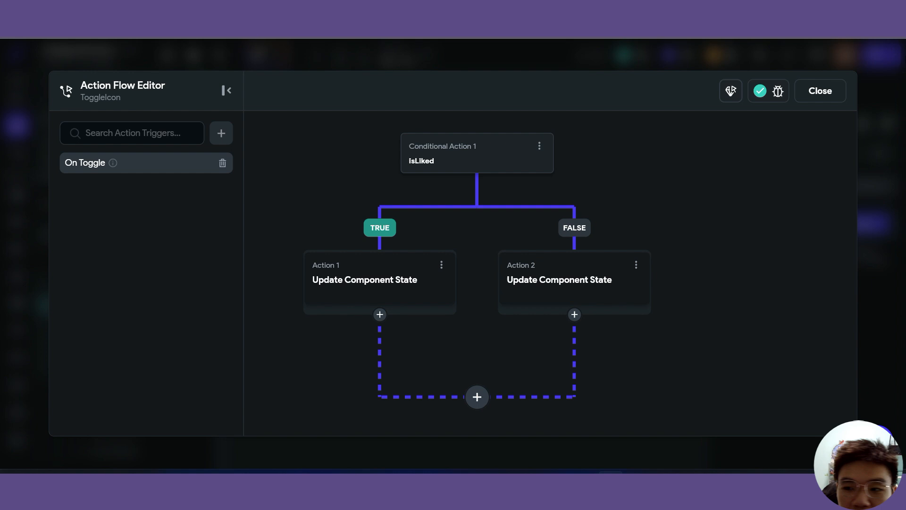
# - Close the flow editor, run Get Schema in Supabase settings, then return to the widget editor
pyautogui.click(820, 91)
pyautogui.click(16, 440)
pyautogui.scroll(-5, 139, 344)
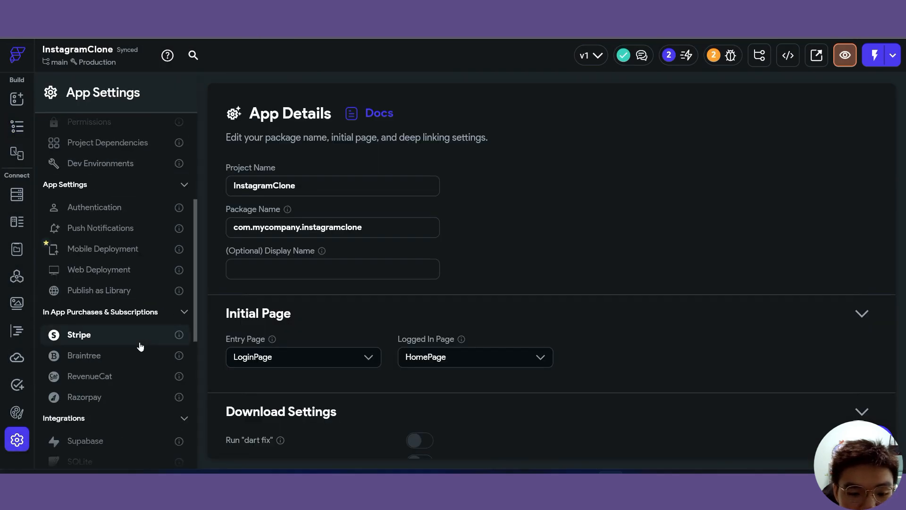
pyautogui.click(97, 399)
pyautogui.click(601, 212)
pyautogui.click(526, 301)
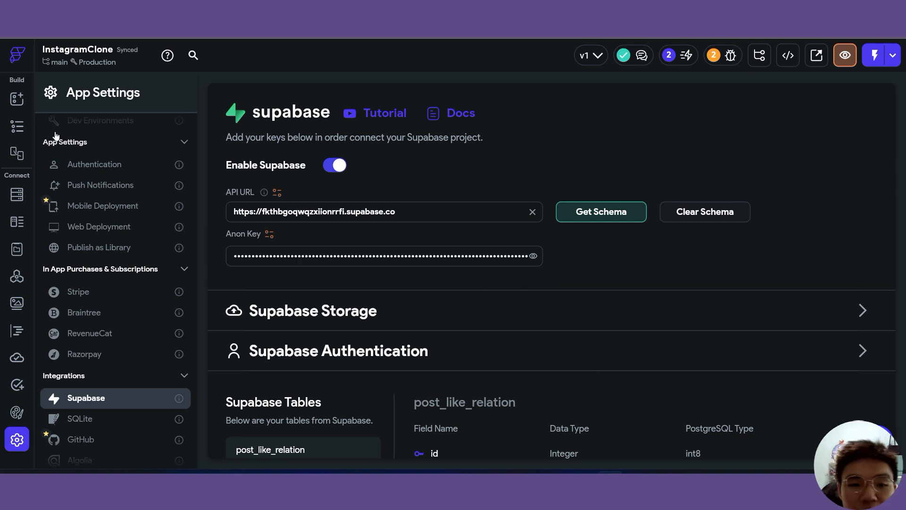
pyautogui.click(17, 126)
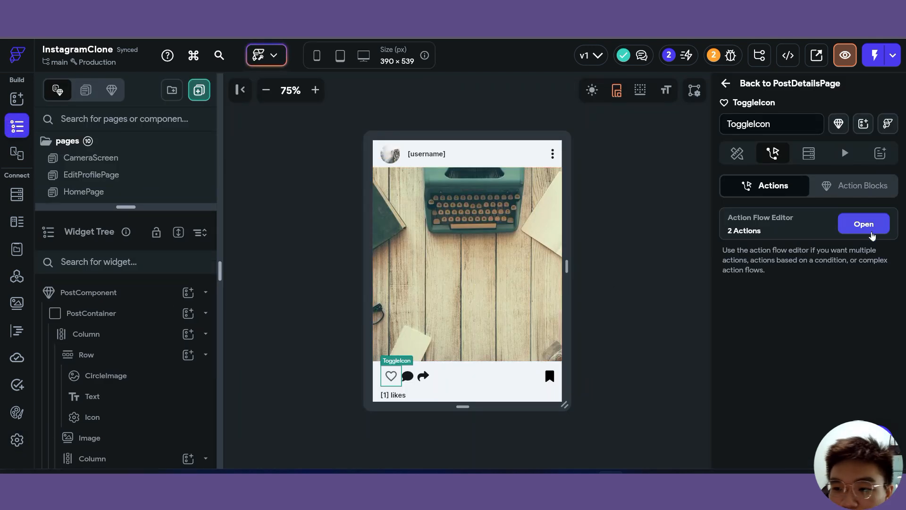
# - Add a Supabase Insert Row action targeting the post_like_relation table
pyautogui.click(871, 227)
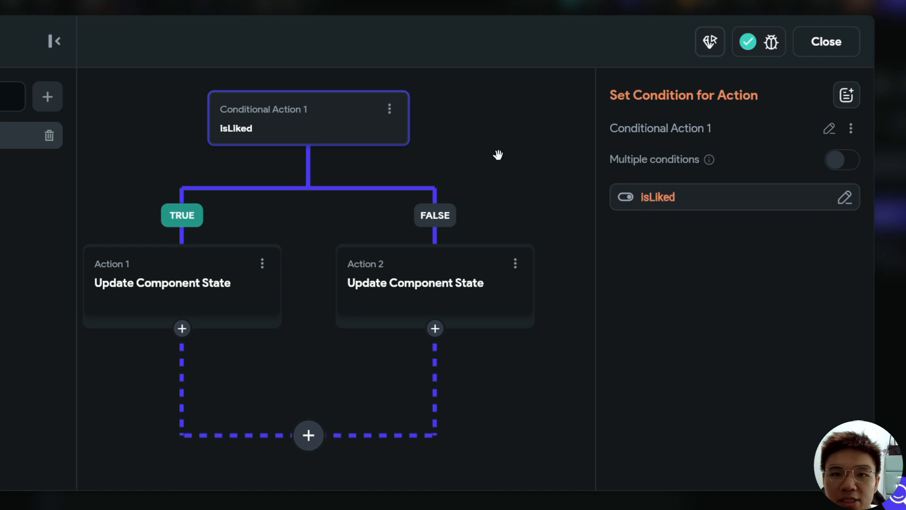
pyautogui.scroll(-2, 495, 207)
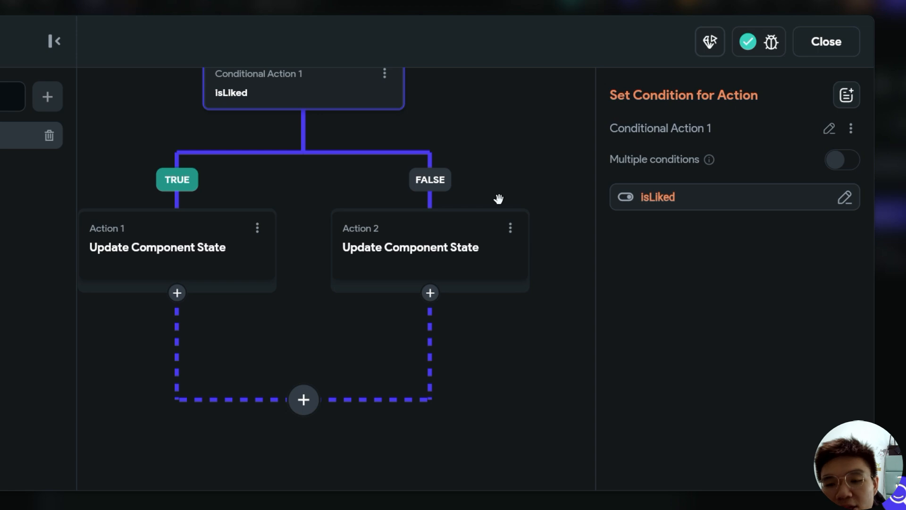
pyautogui.click(429, 293)
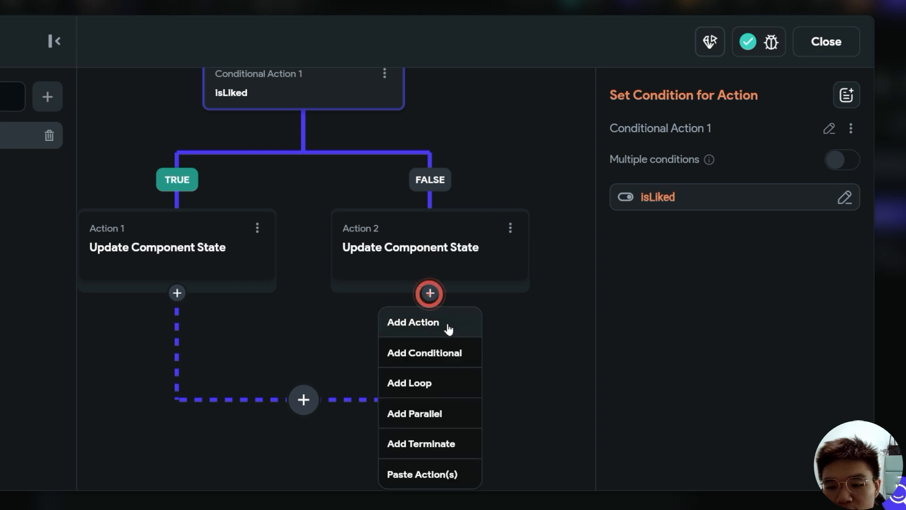
pyautogui.click(447, 325)
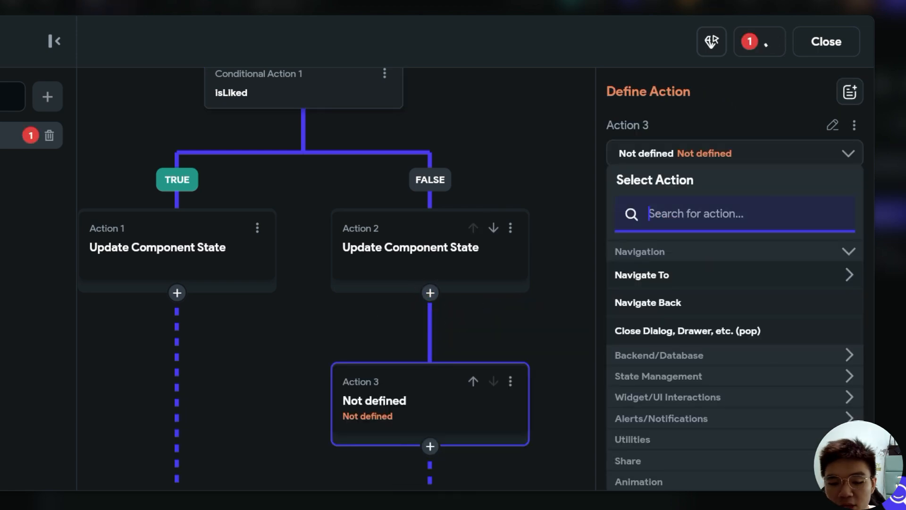
pyautogui.write('supabase')
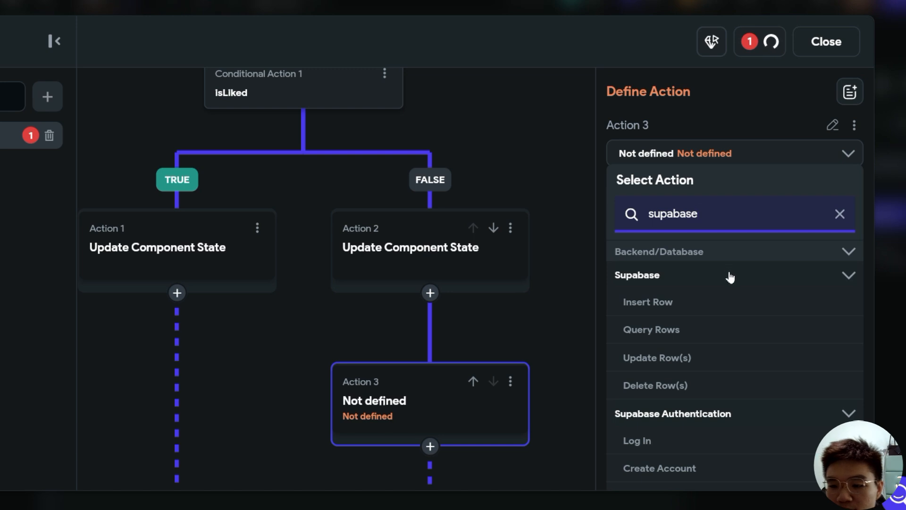
pyautogui.click(667, 306)
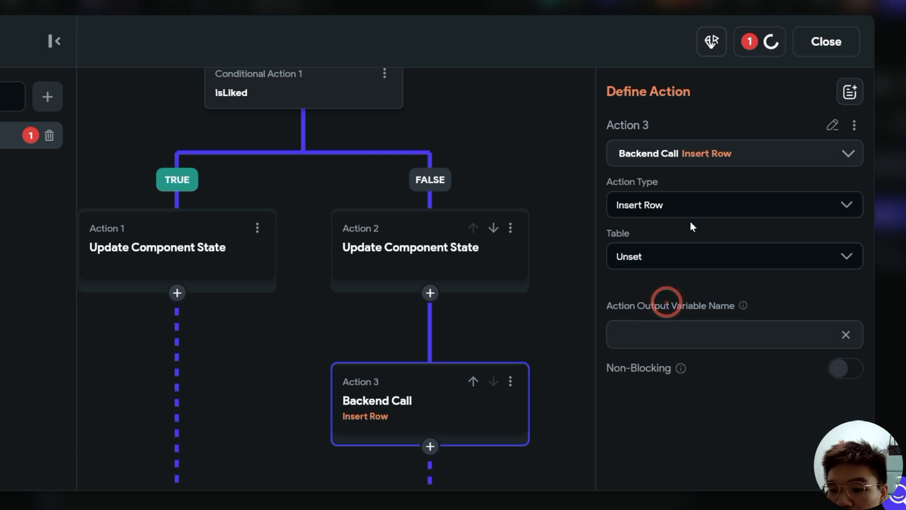
pyautogui.click(844, 267)
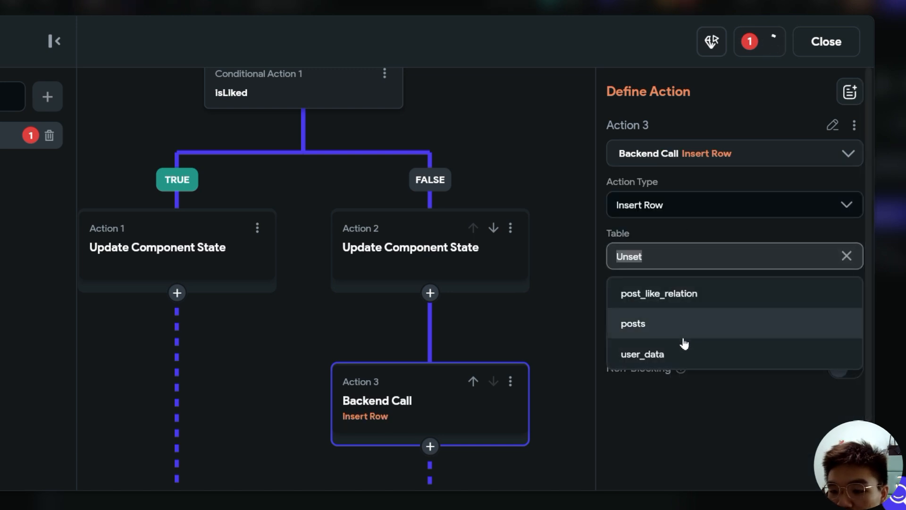
pyautogui.click(714, 304)
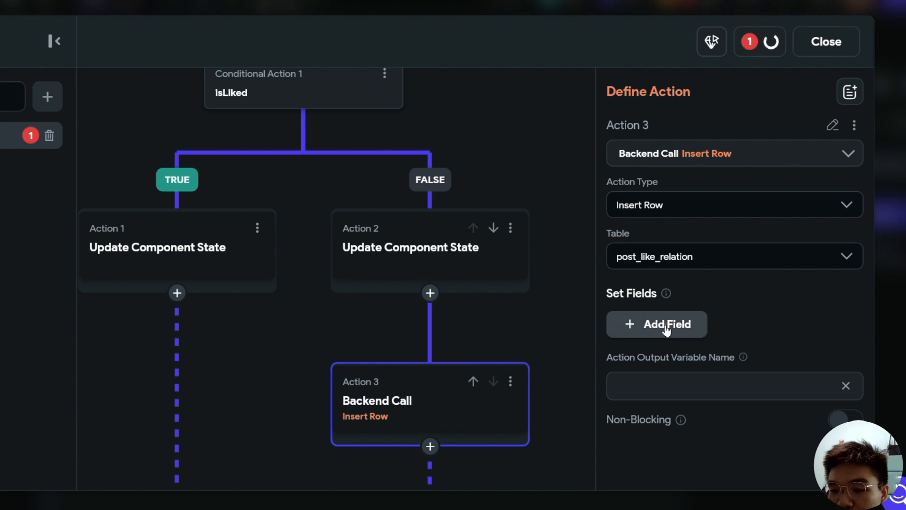
# - Add the table's fields to the insert, then remove id and created_at
pyautogui.click(666, 325)
pyautogui.click(661, 368)
pyautogui.click(663, 409)
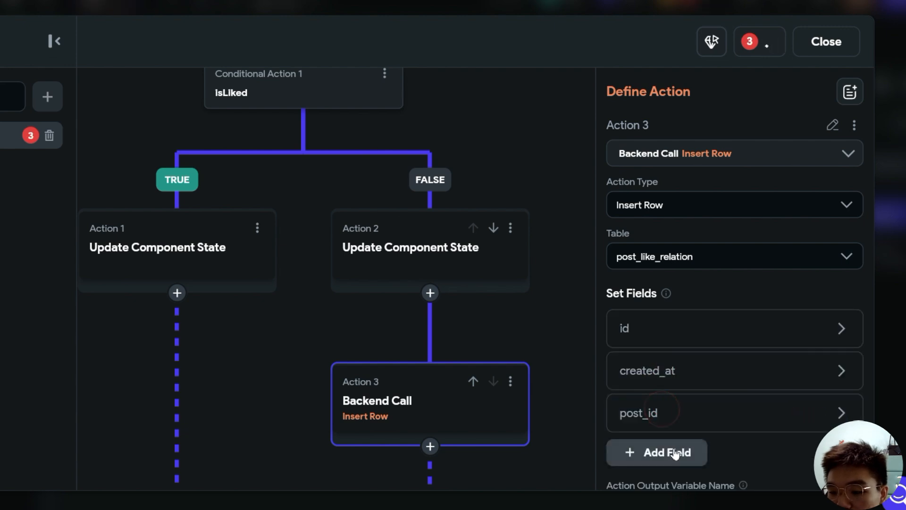
pyautogui.click(675, 453)
pyautogui.scroll(-2, 708, 330)
pyautogui.click(802, 220)
pyautogui.click(802, 220)
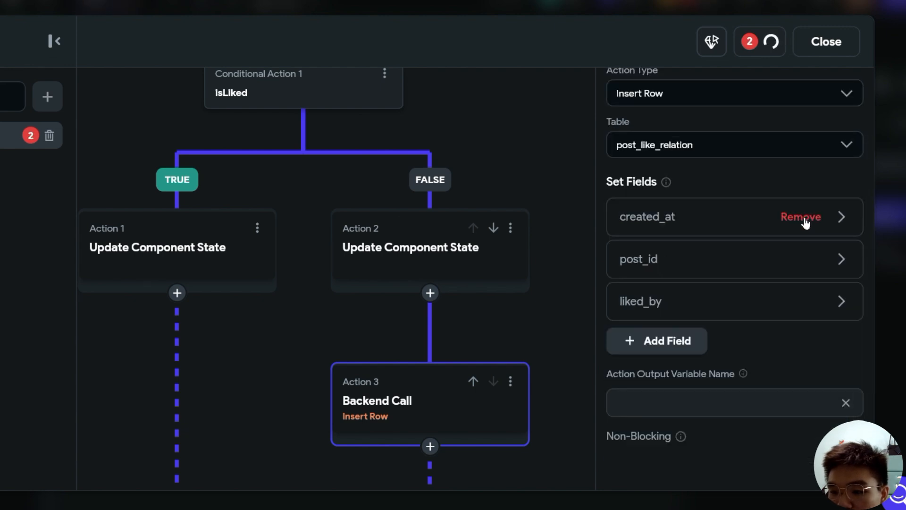
pyautogui.click(801, 218)
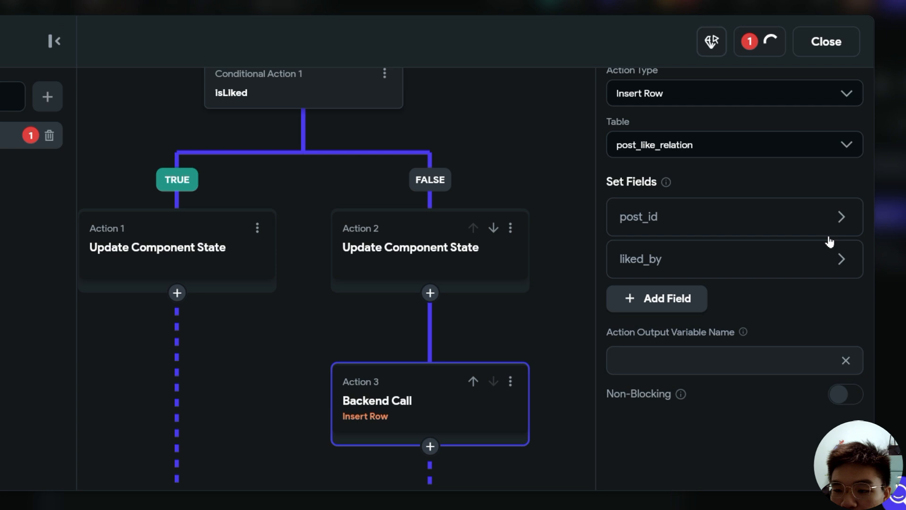
# - Set post_id to the postDetails parameter's id field
pyautogui.click(849, 220)
pyautogui.click(661, 401)
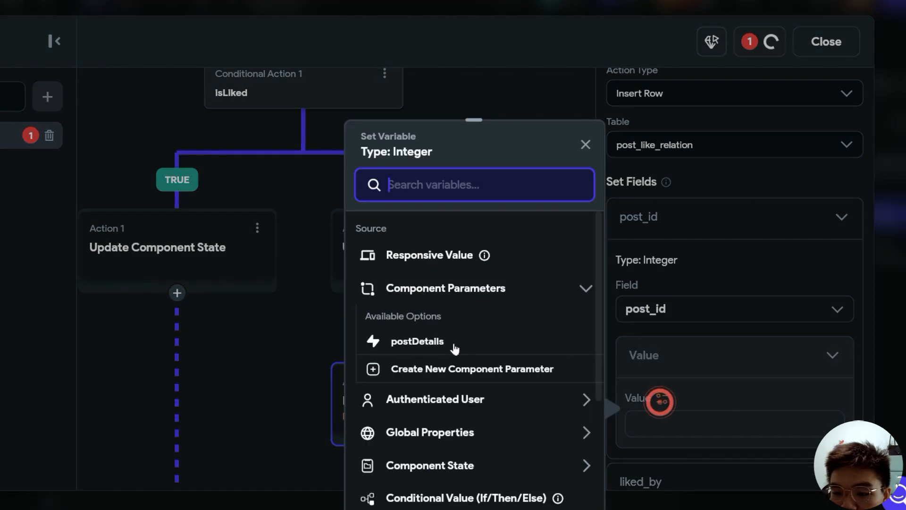
pyautogui.click(424, 340)
pyautogui.click(576, 285)
pyautogui.click(428, 321)
pyautogui.click(560, 496)
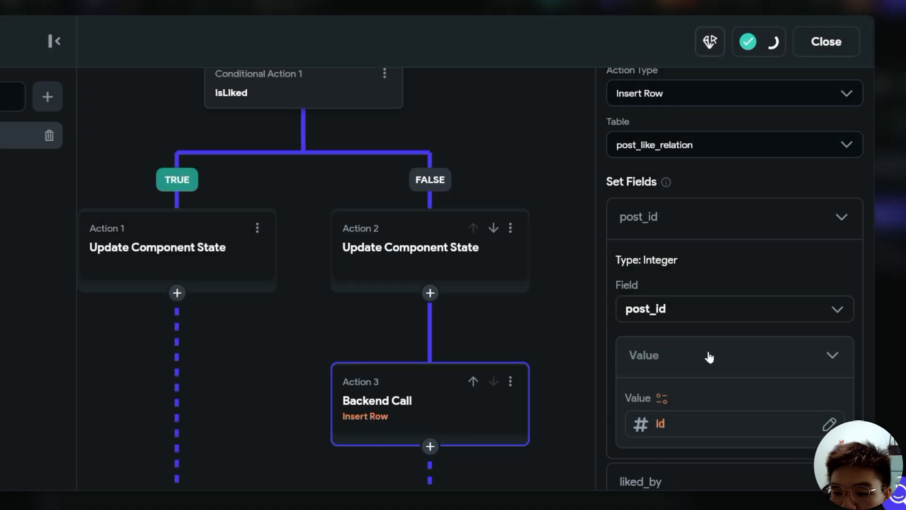
# - Set liked_by to the authenticated user's User ID
pyautogui.scroll(-3, 707, 356)
pyautogui.click(694, 315)
pyautogui.scroll(-3, 694, 318)
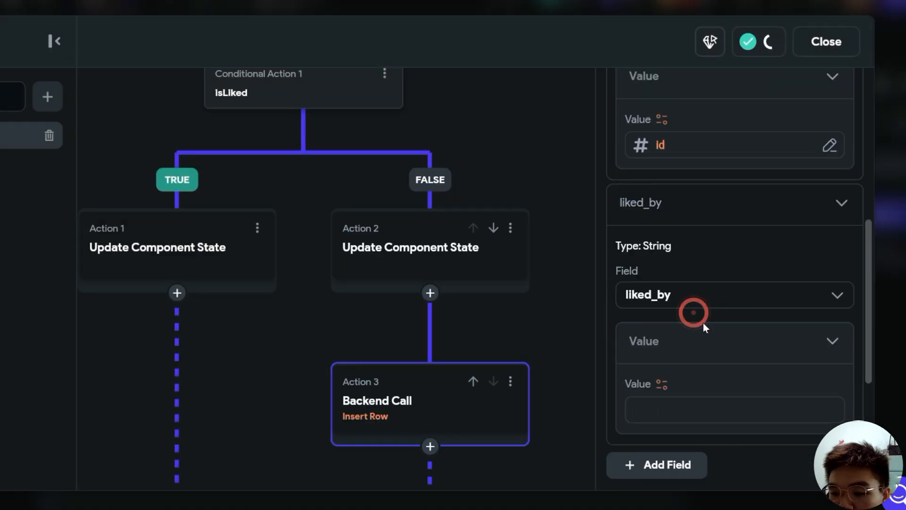
pyautogui.click(662, 384)
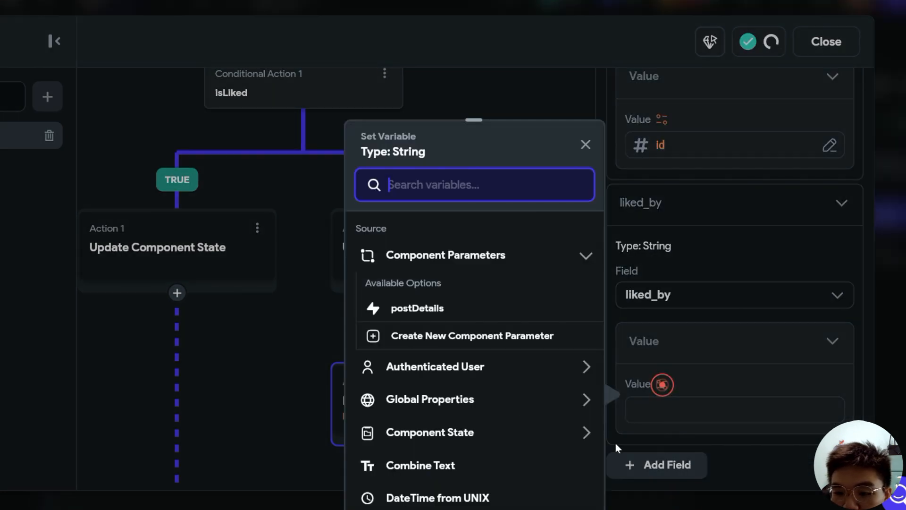
pyautogui.click(469, 369)
pyautogui.click(408, 447)
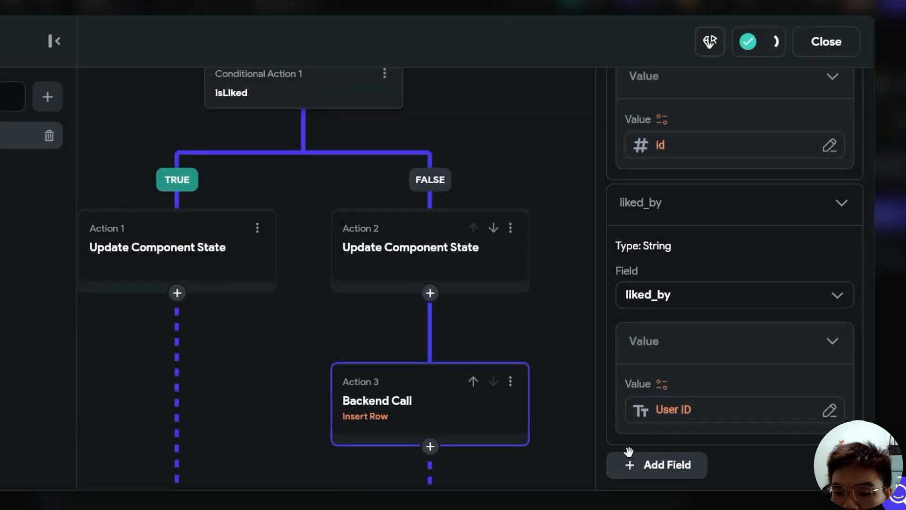
pyautogui.scroll(-5, 682, 381)
pyautogui.click(516, 338)
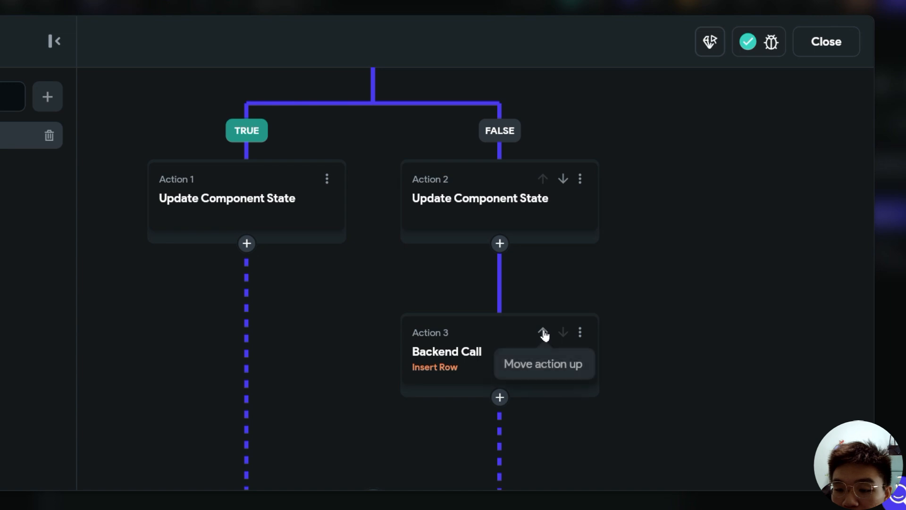
# - Move the insert above the FALSE-branch state update and add Supabase Delete Row(s) after the TRUE update
pyautogui.click(543, 334)
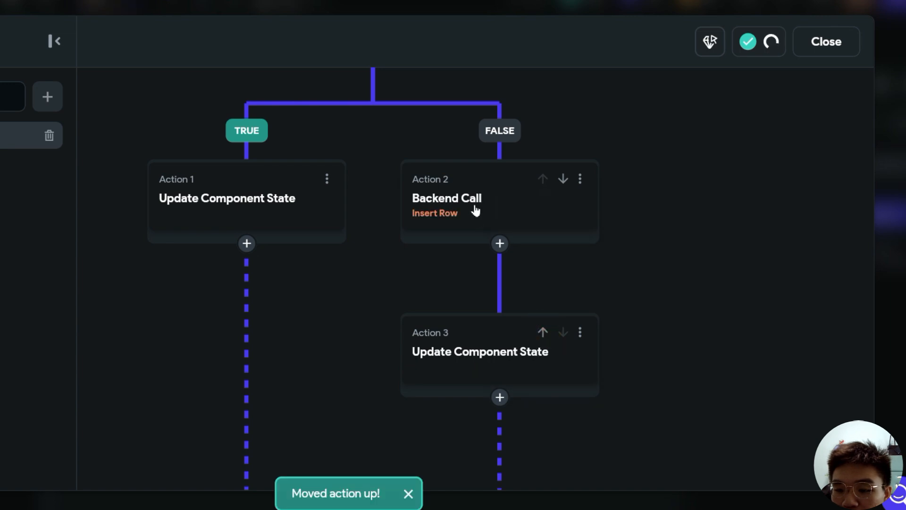
pyautogui.moveTo(653, 362); pyautogui.dragTo(684, 311)
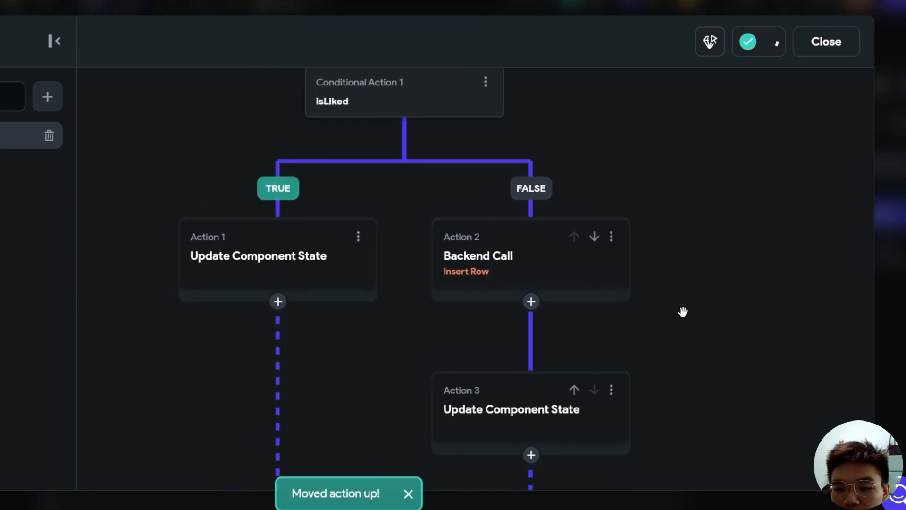
pyautogui.click(360, 288)
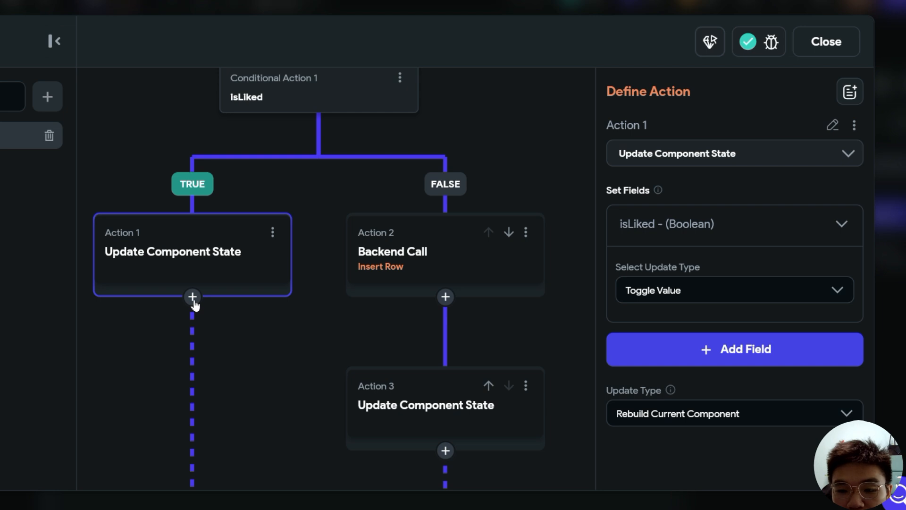
pyautogui.click(192, 297)
pyautogui.click(194, 324)
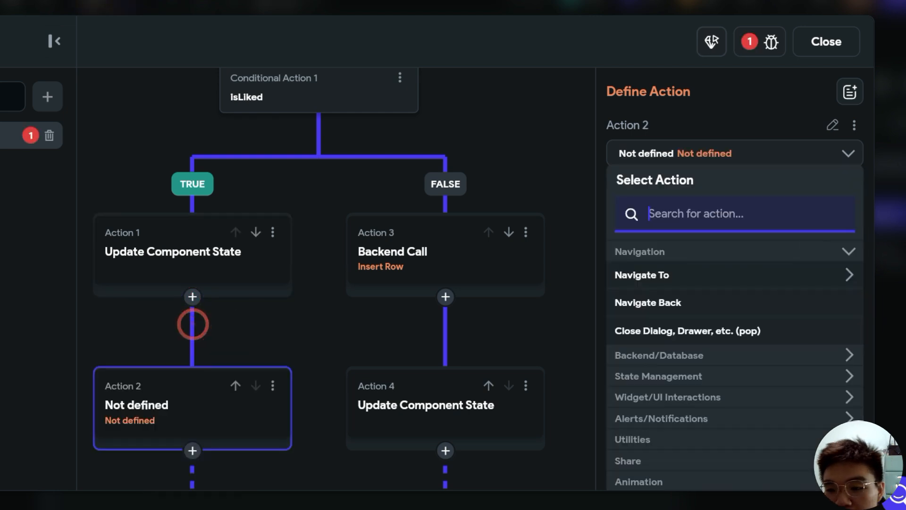
pyautogui.write('supabse')
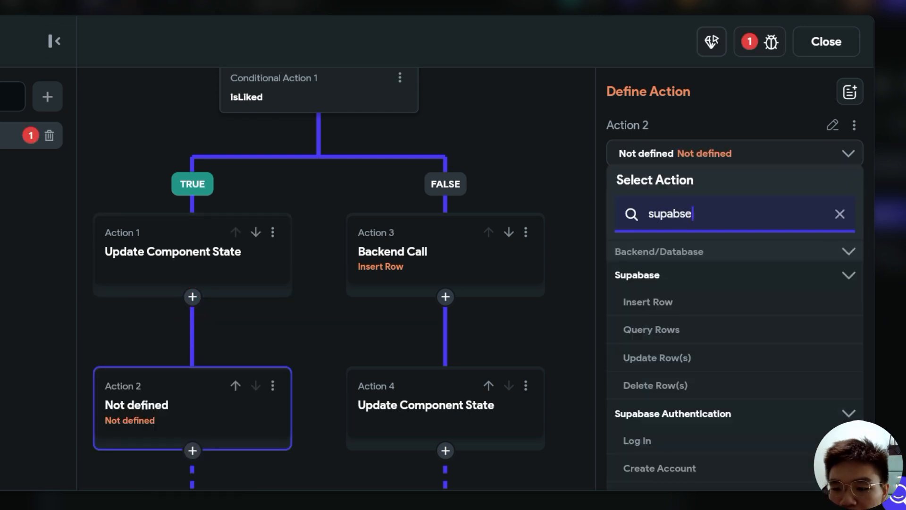
pyautogui.click(656, 385)
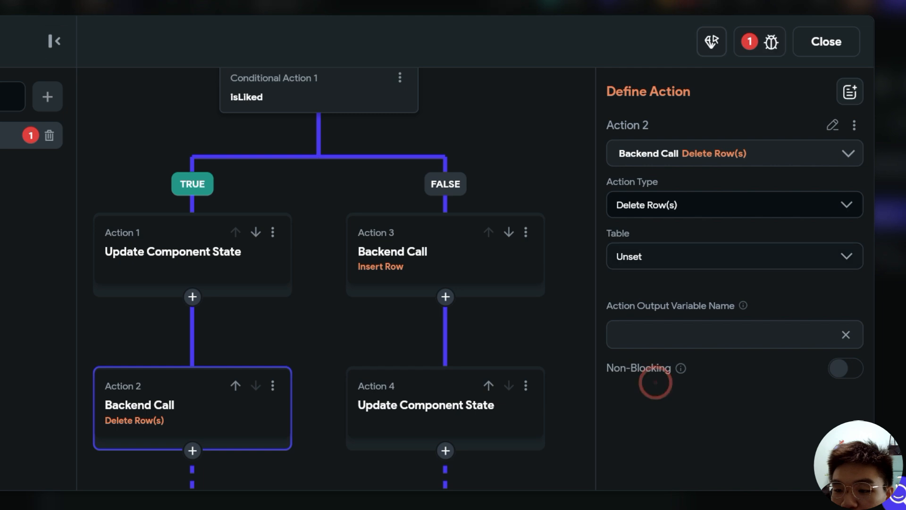
# - Set the Delete Row(s) table to post_like_relation
pyautogui.click(838, 256)
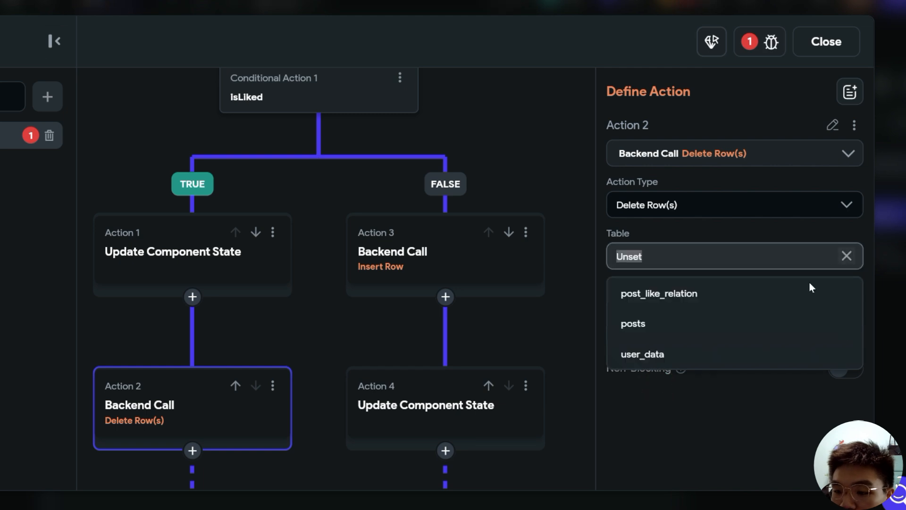
pyautogui.click(673, 295)
pyautogui.scroll(-2, 852, 226)
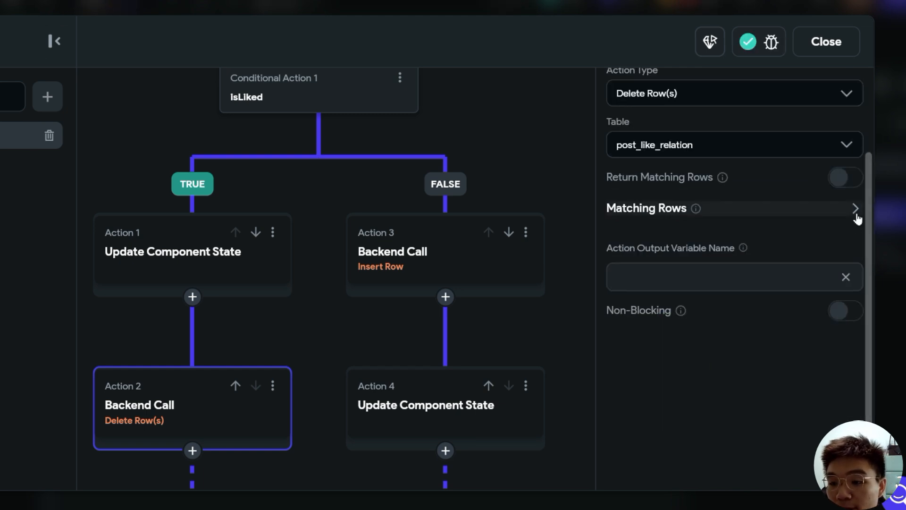
pyautogui.click(857, 214)
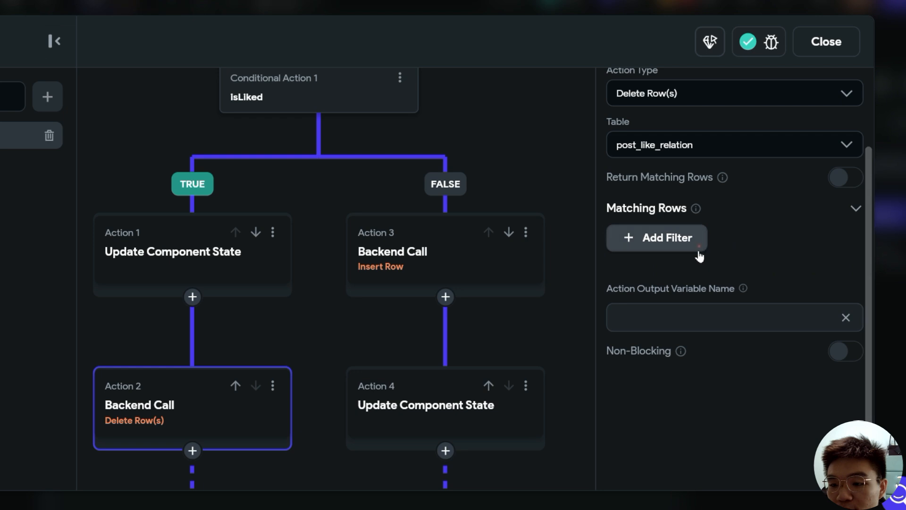
# - Add a filter where post_id equals the postDetails id
pyautogui.click(700, 253)
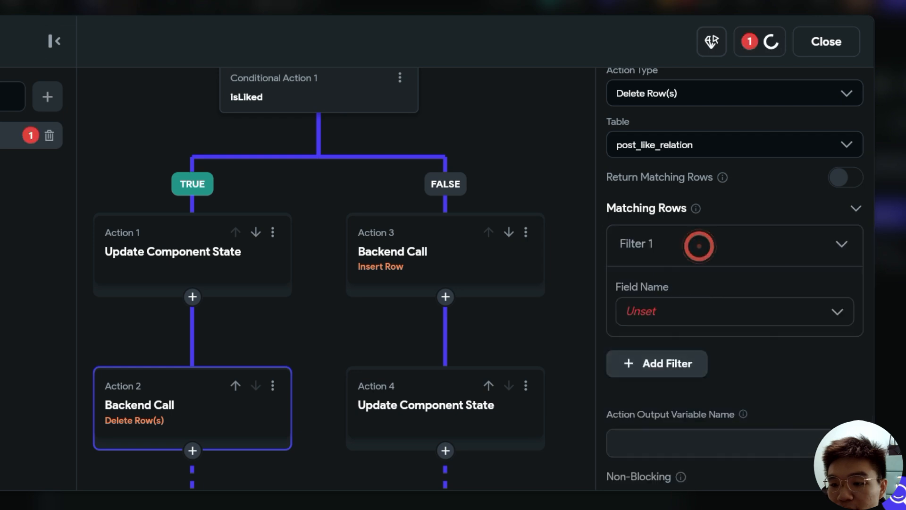
pyautogui.click(841, 315)
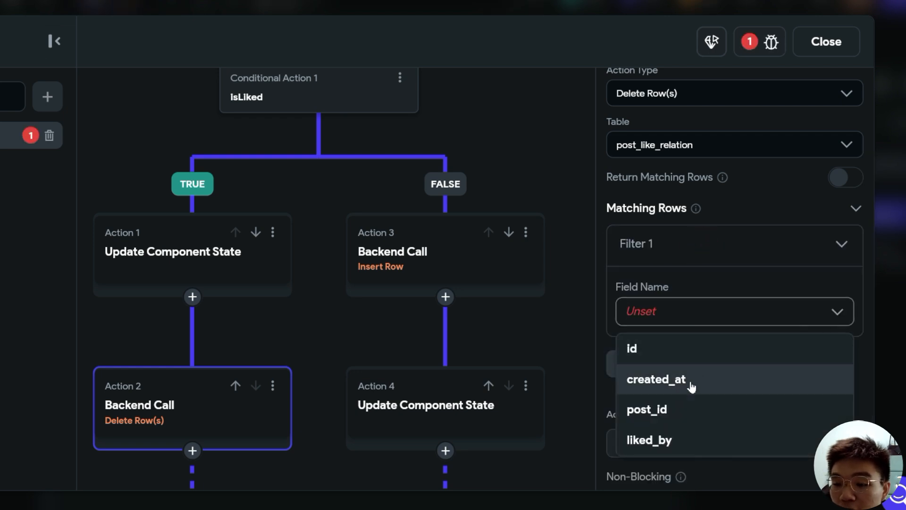
pyautogui.click(679, 409)
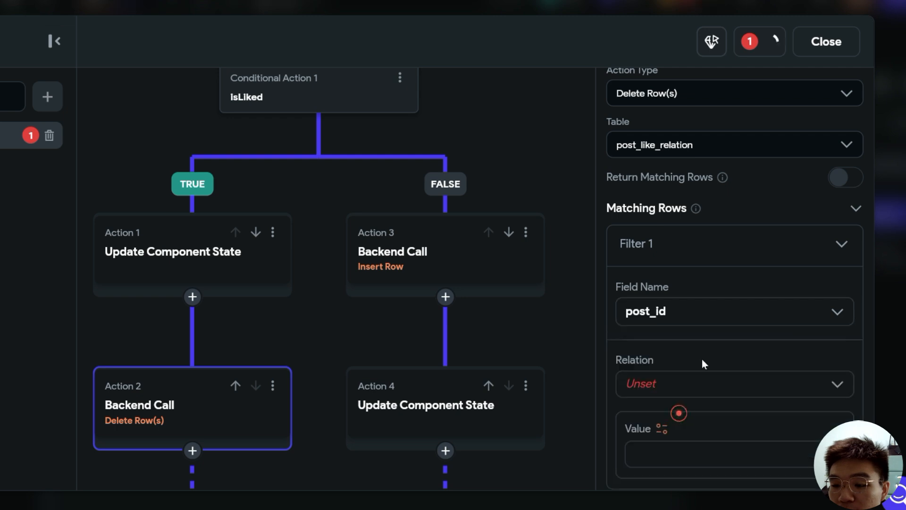
pyautogui.scroll(-1, 684, 339)
pyautogui.click(696, 325)
pyautogui.click(685, 363)
pyautogui.scroll(-2, 687, 373)
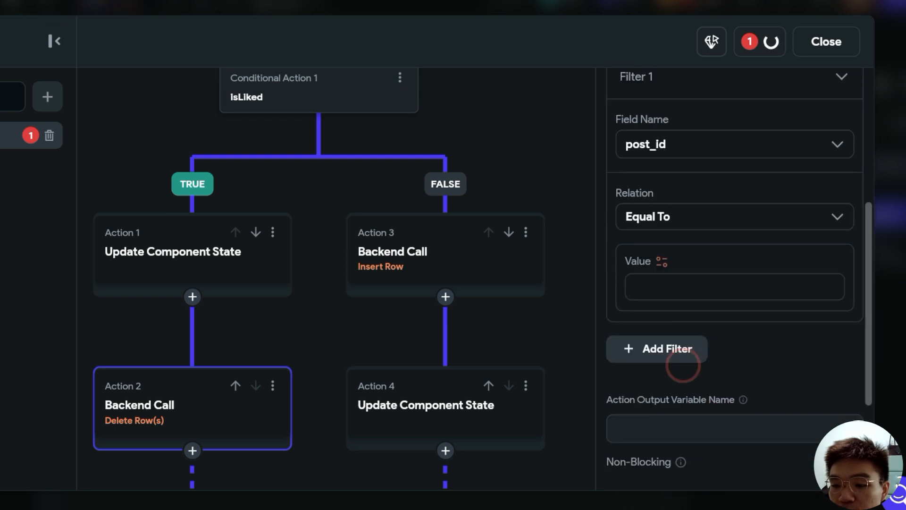
pyautogui.click(662, 262)
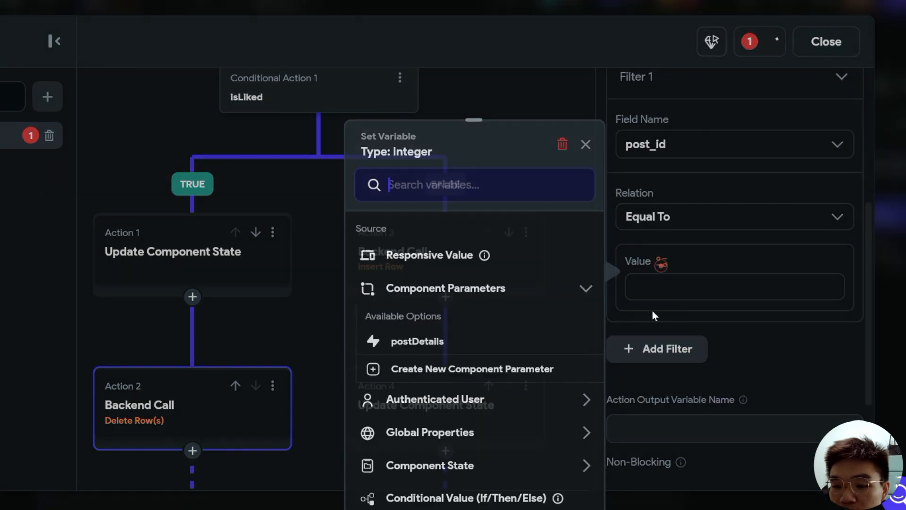
pyautogui.click(409, 344)
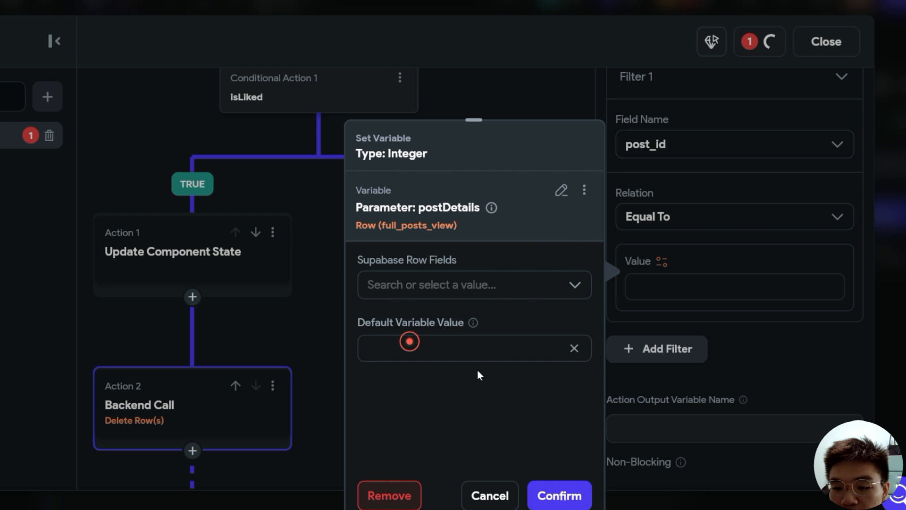
pyautogui.click(575, 284)
pyautogui.click(431, 328)
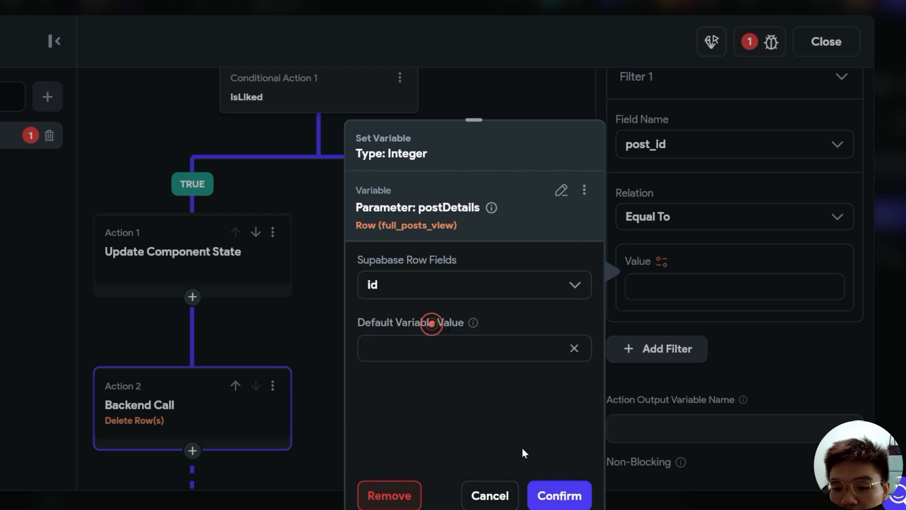
pyautogui.click(559, 495)
# - Add a second filter where liked_by equals the authenticated user's User ID
pyautogui.click(660, 348)
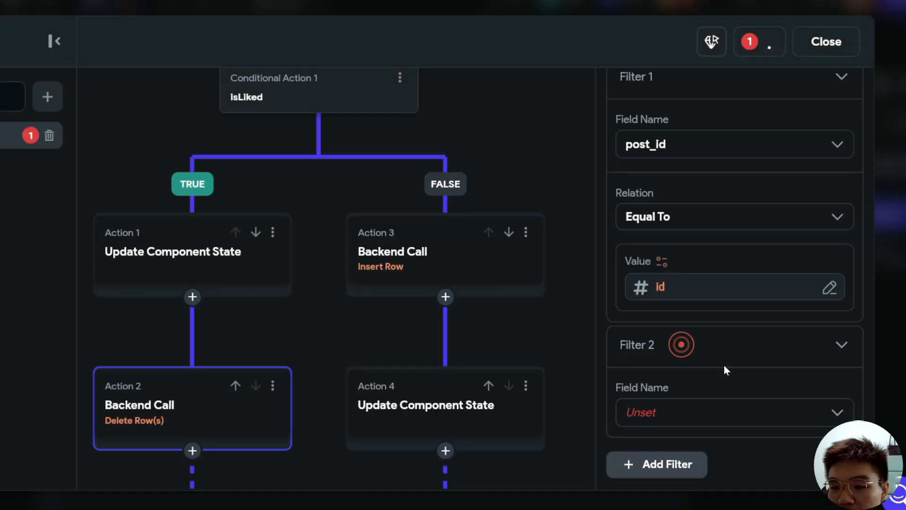
pyautogui.scroll(-1, 724, 368)
pyautogui.click(834, 356)
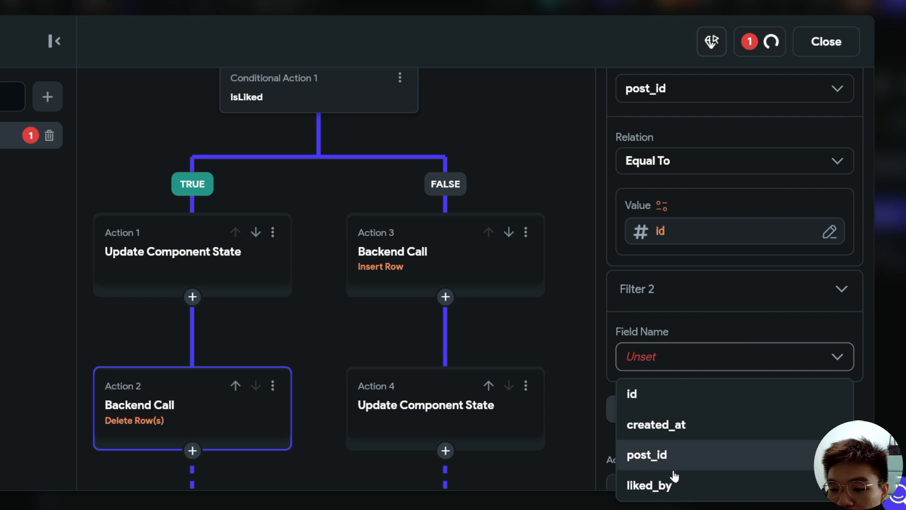
pyautogui.click(672, 486)
pyautogui.scroll(-4, 684, 439)
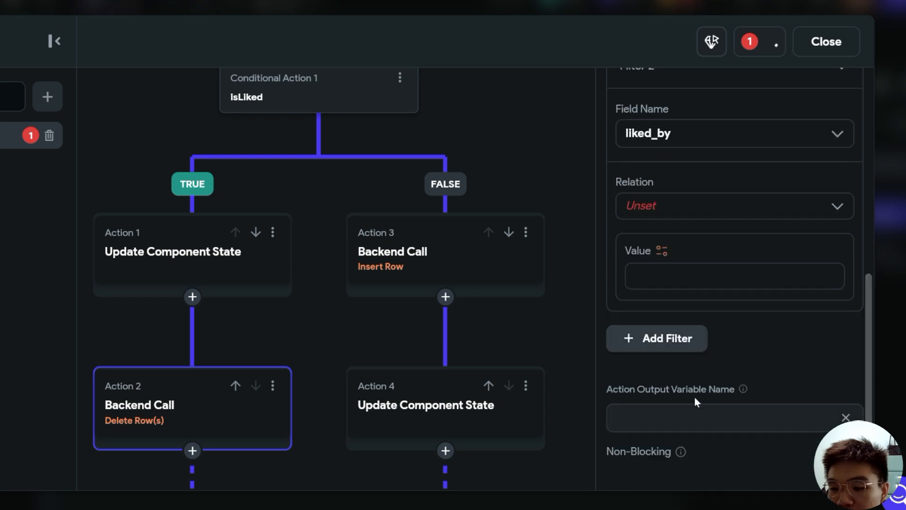
pyautogui.click(829, 205)
pyautogui.click(708, 241)
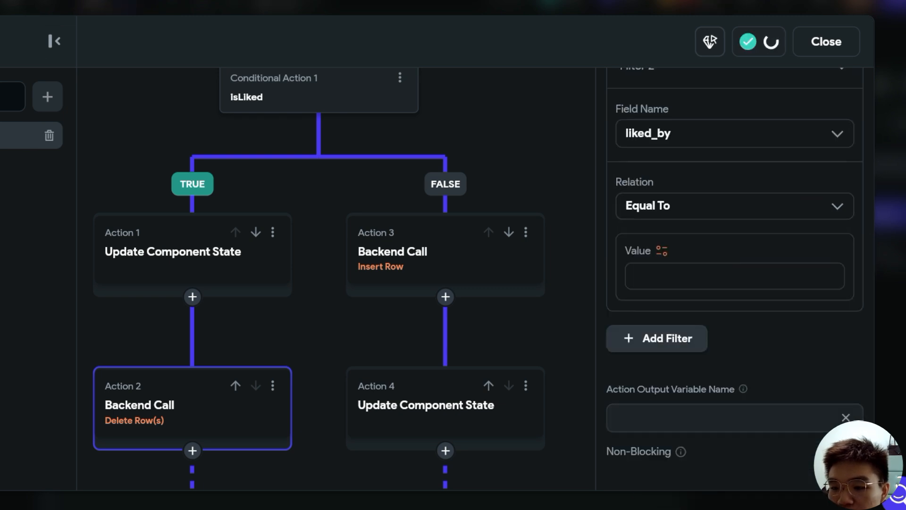
pyautogui.click(659, 254)
pyautogui.click(445, 375)
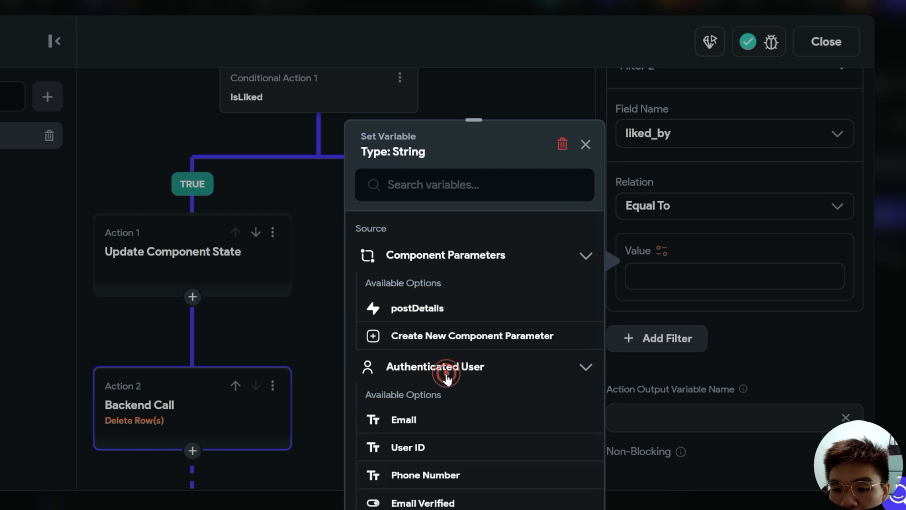
pyautogui.click(408, 447)
# - Move the Delete Row(s) call ahead of the TRUE-branch state update
pyautogui.scroll(6, 761, 375)
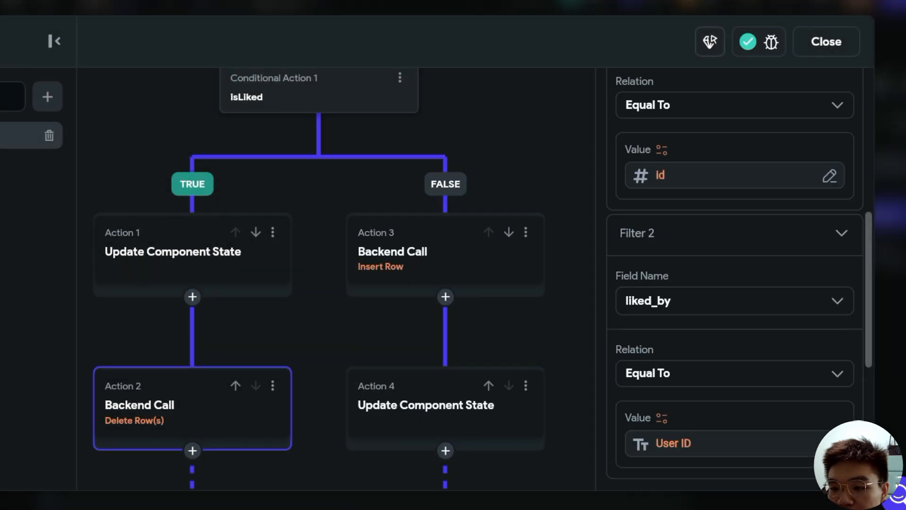
pyautogui.scroll(-7, 759, 376)
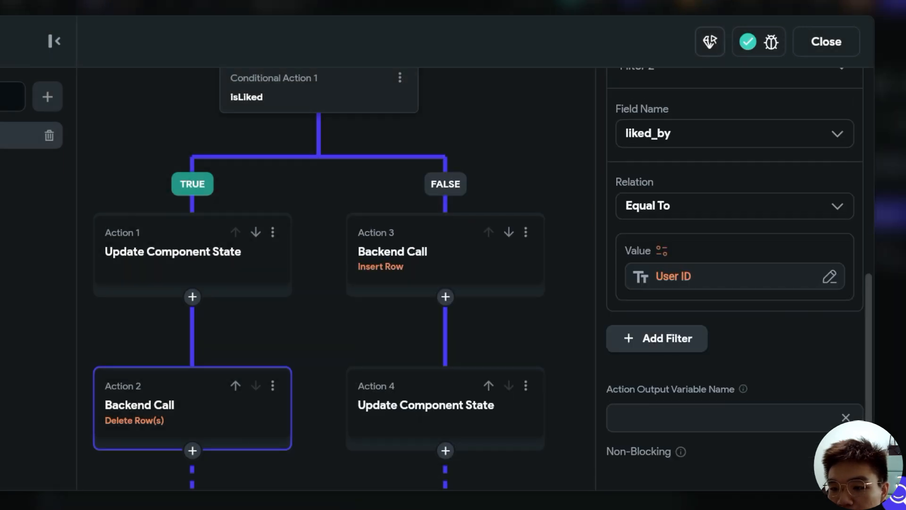
pyautogui.click(508, 334)
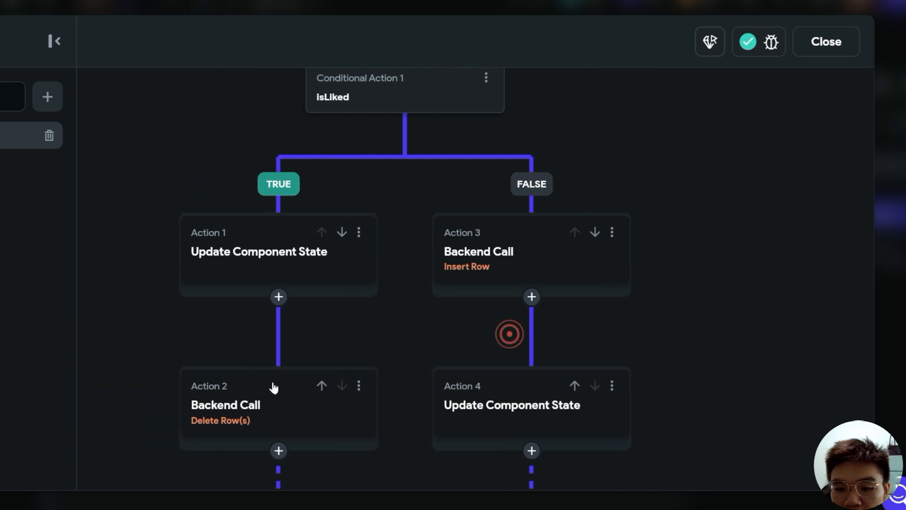
pyautogui.click(265, 417)
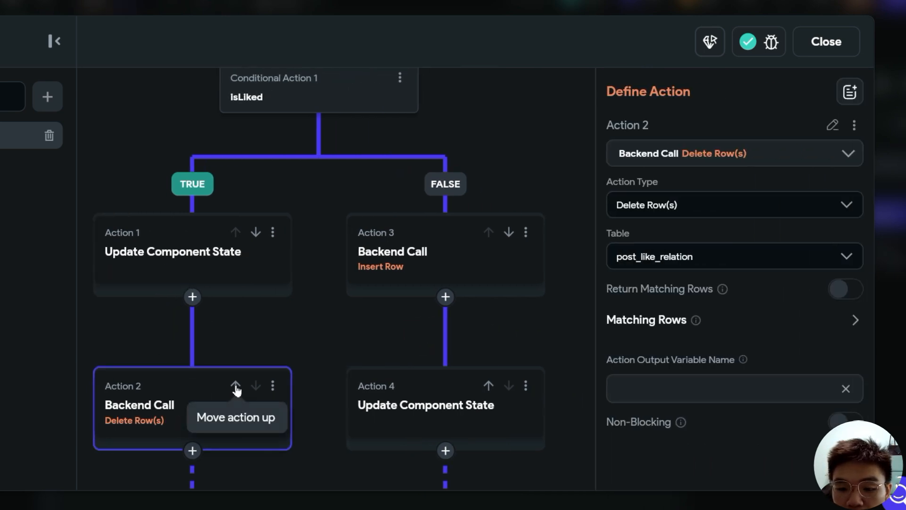
pyautogui.click(236, 386)
pyautogui.click(561, 345)
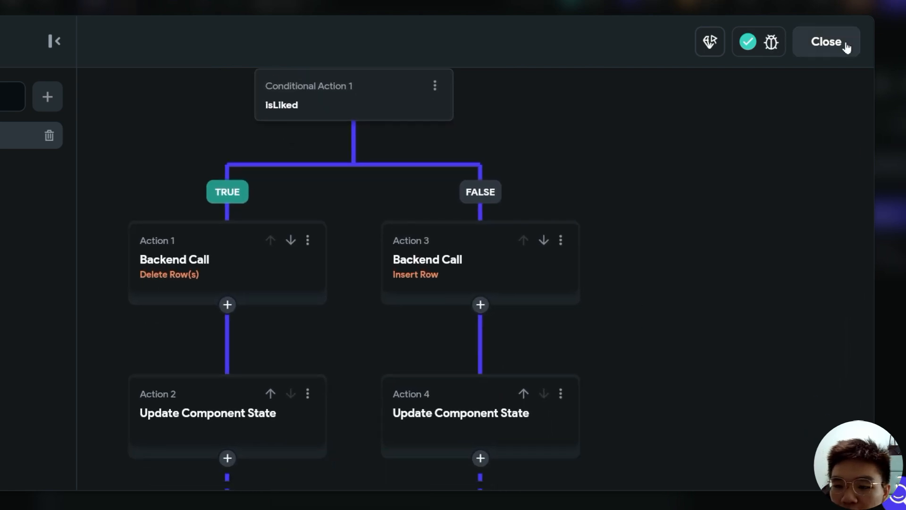
# - Close the flow editor and inspect PostComponent's isLiked Boolean state, initial value false
pyautogui.click(826, 42)
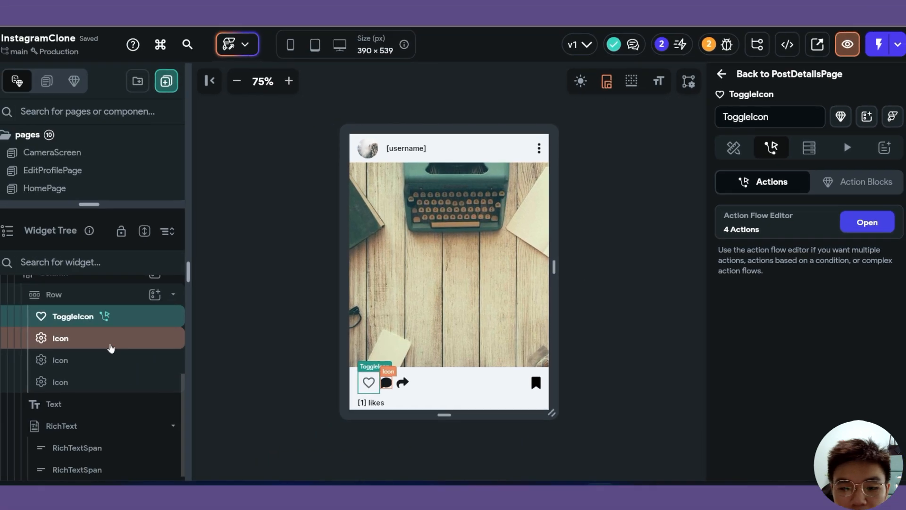
pyautogui.scroll(2, 160, 405)
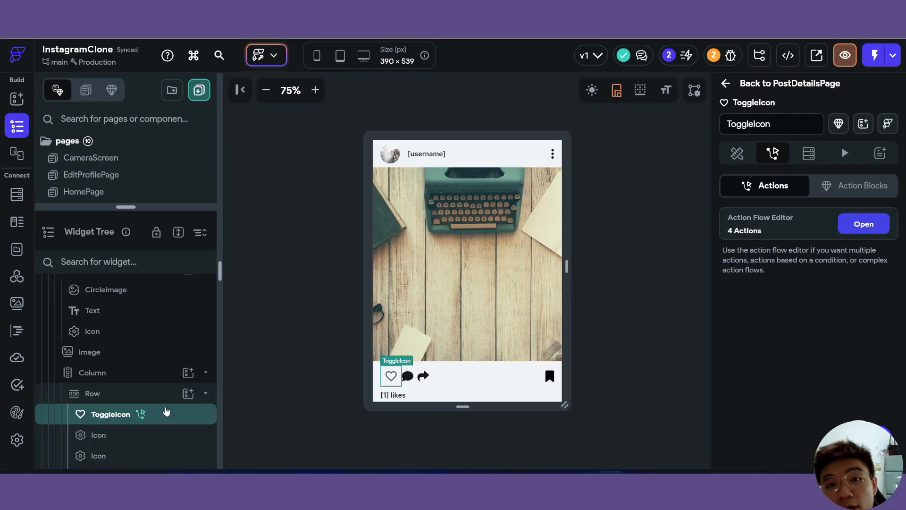
pyautogui.scroll(3, 166, 412)
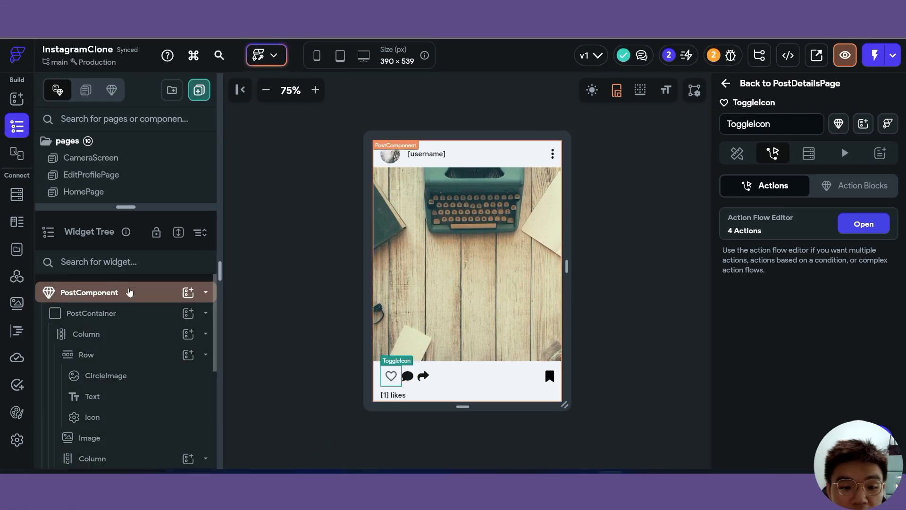
pyautogui.click(128, 290)
pyautogui.click(785, 298)
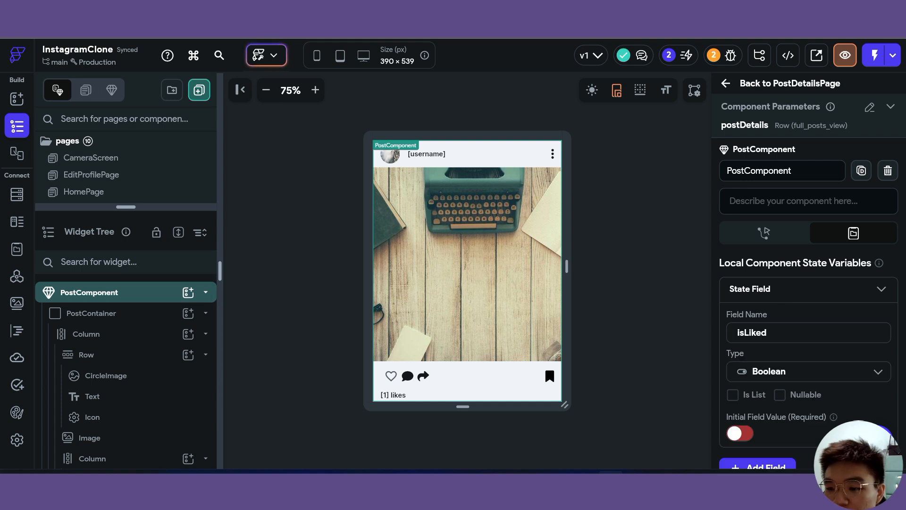
pyautogui.scroll(-2, 748, 438)
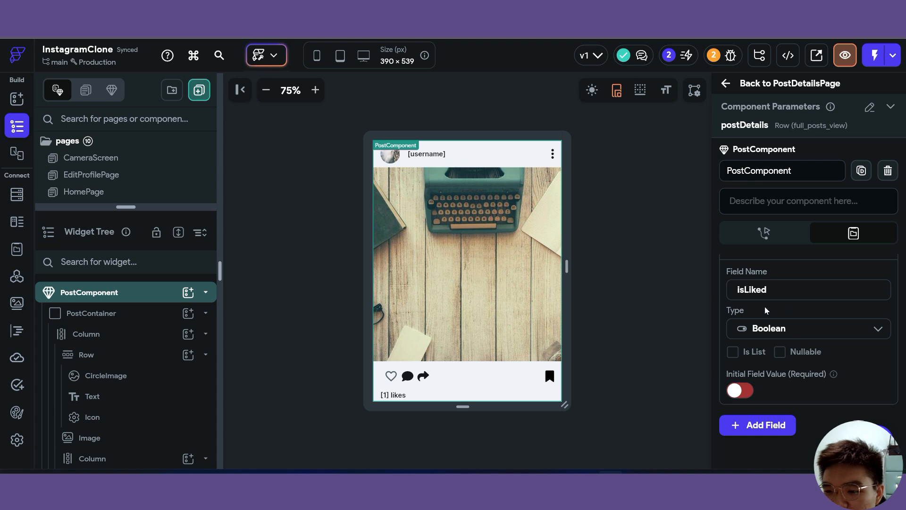
# - Check that Supabase's post_like_relation table is still empty, then return to FlutterFlow
pyautogui.scroll(1, 869, 353)
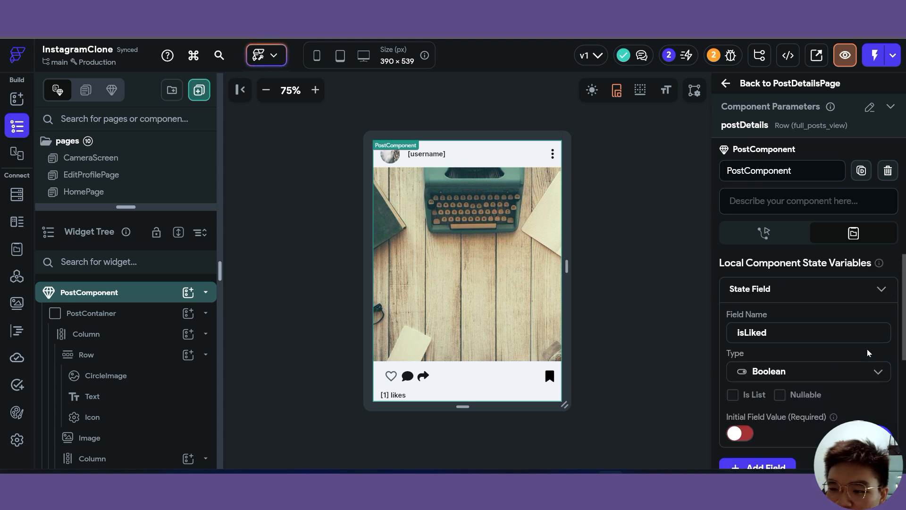
pyautogui.scroll(-1, 780, 426)
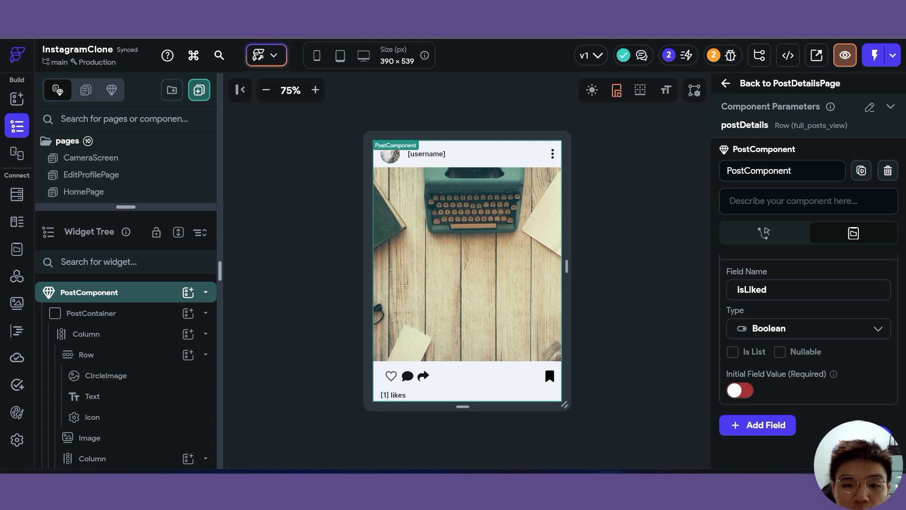
pyautogui.hotkey('ctrl', 'Tab')
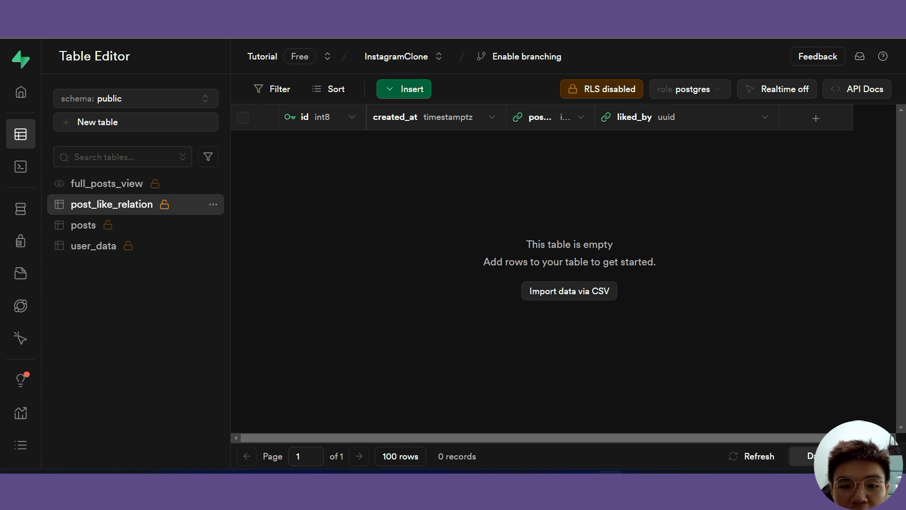
pyautogui.hotkey('ctrl', 'shift', 'Tab')
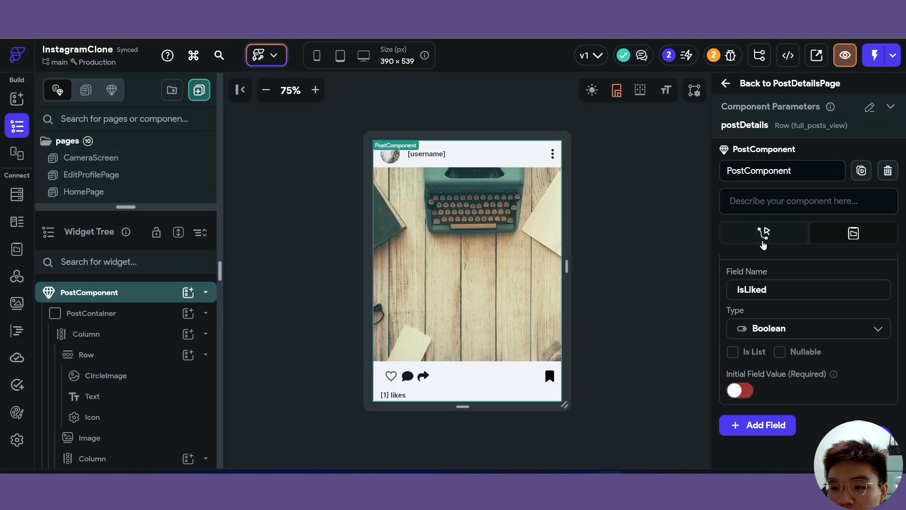
# - Add a Query Rows action on the post_like_relation table to the component's On Initialization flow
pyautogui.click(763, 242)
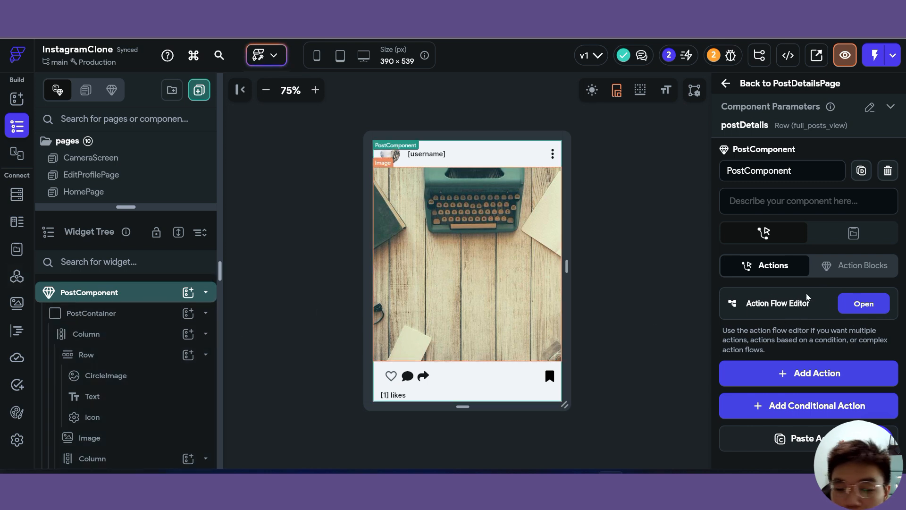
pyautogui.click(868, 306)
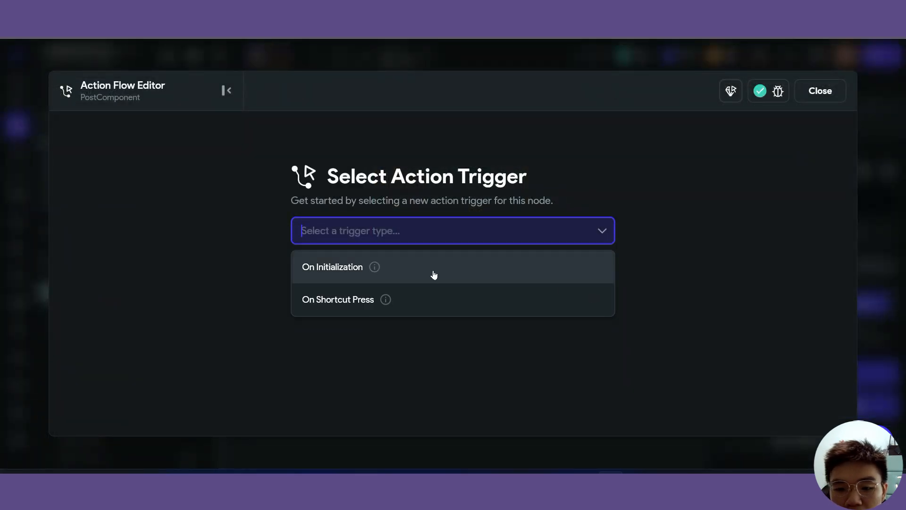
pyautogui.click(326, 268)
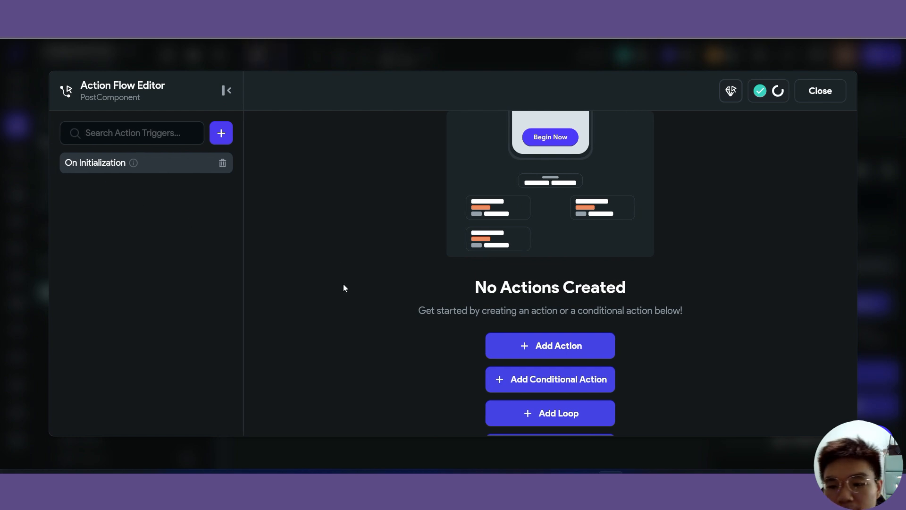
pyautogui.click(550, 335)
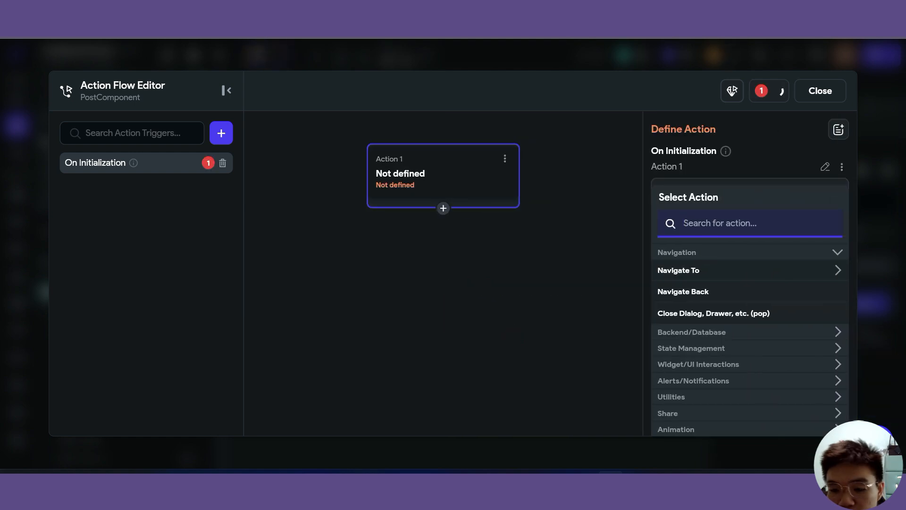
pyautogui.click(707, 231)
pyautogui.write('query')
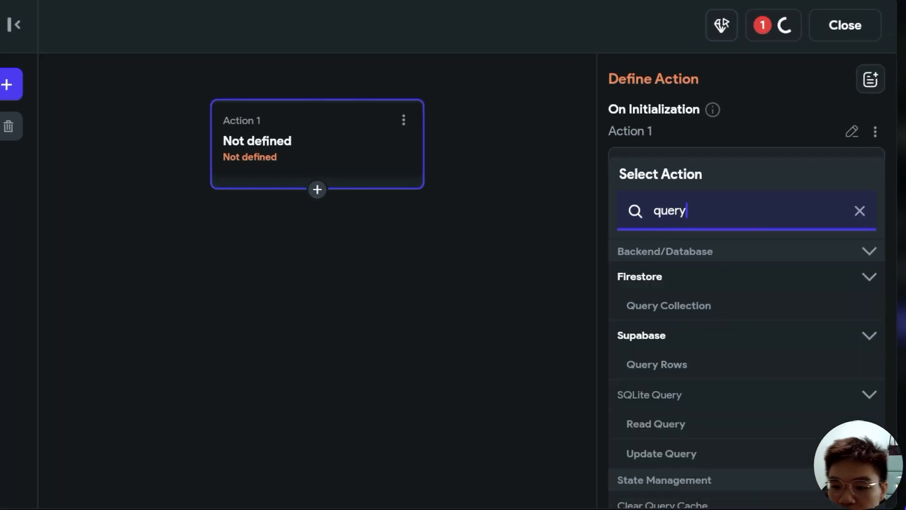
pyautogui.click(676, 368)
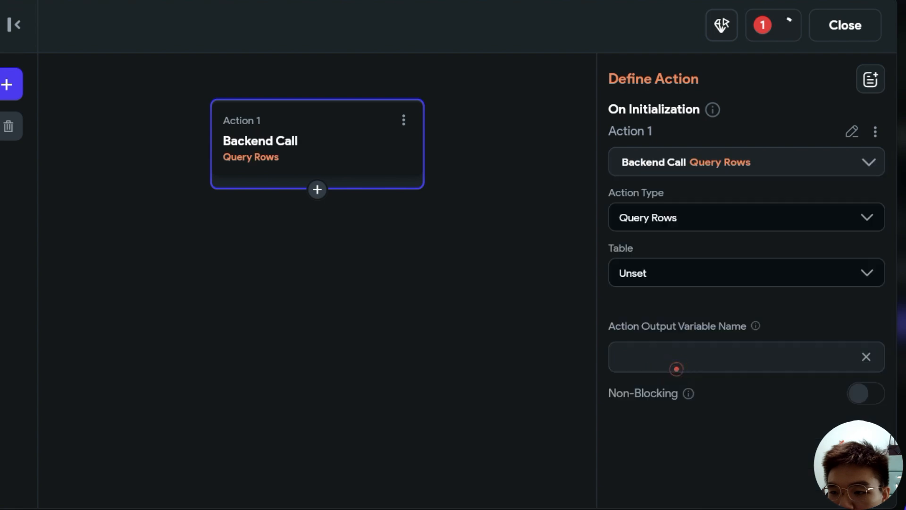
pyautogui.click(861, 273)
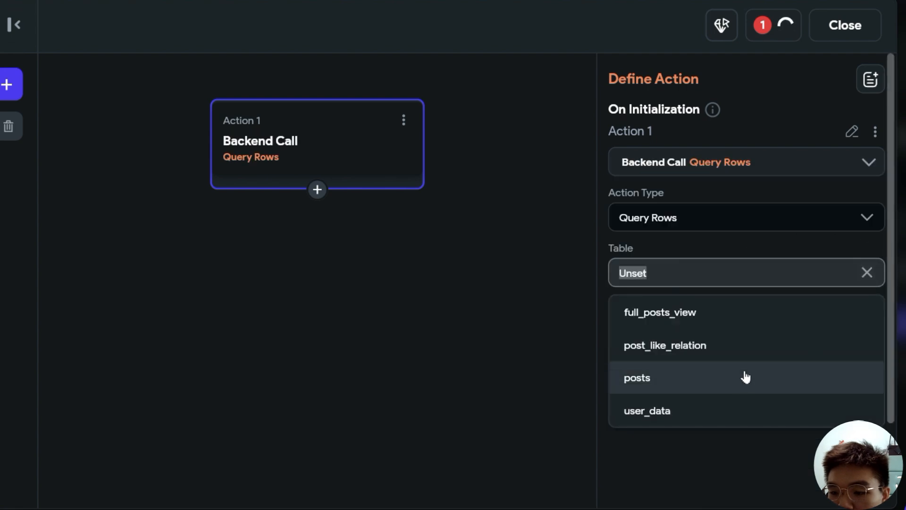
pyautogui.click(717, 349)
pyautogui.scroll(-1, 767, 361)
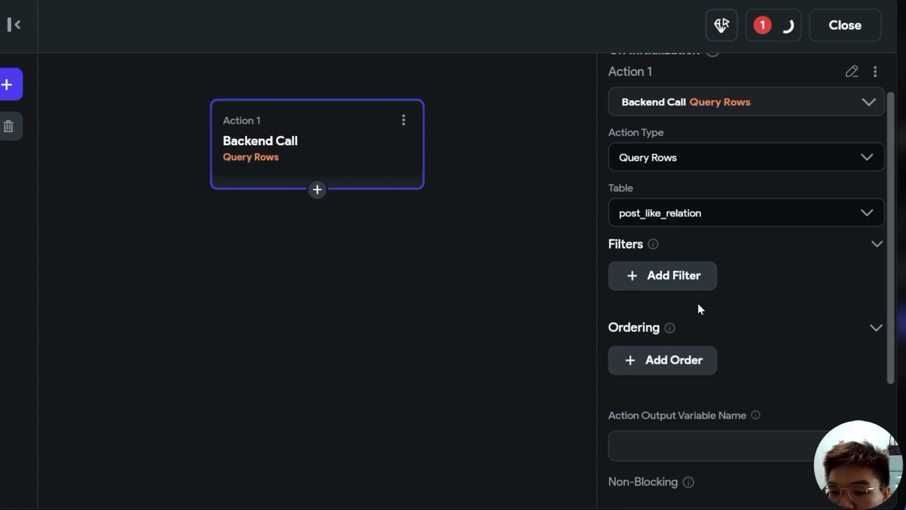
# - Add a first filter requiring post_id to equal the postDetails parameter's id
pyautogui.click(686, 278)
pyautogui.scroll(-1, 770, 350)
pyautogui.click(855, 295)
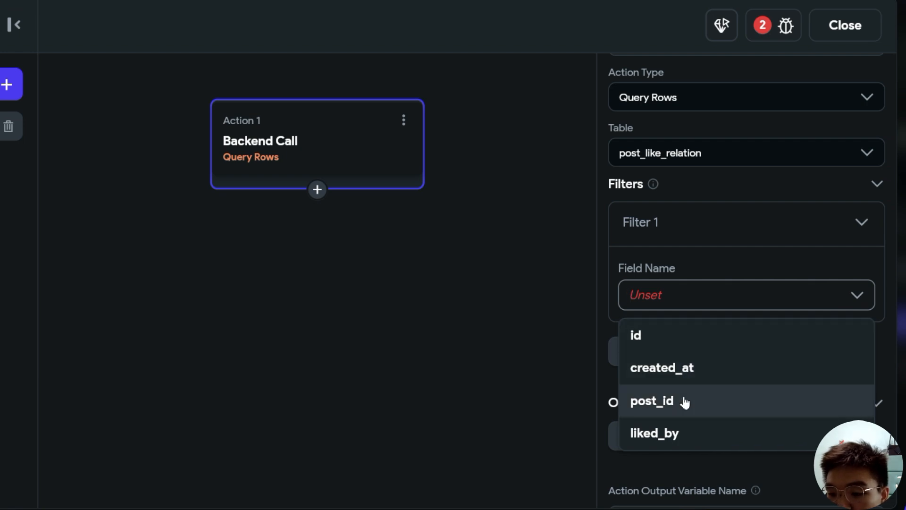
pyautogui.click(644, 400)
pyautogui.scroll(-3, 755, 373)
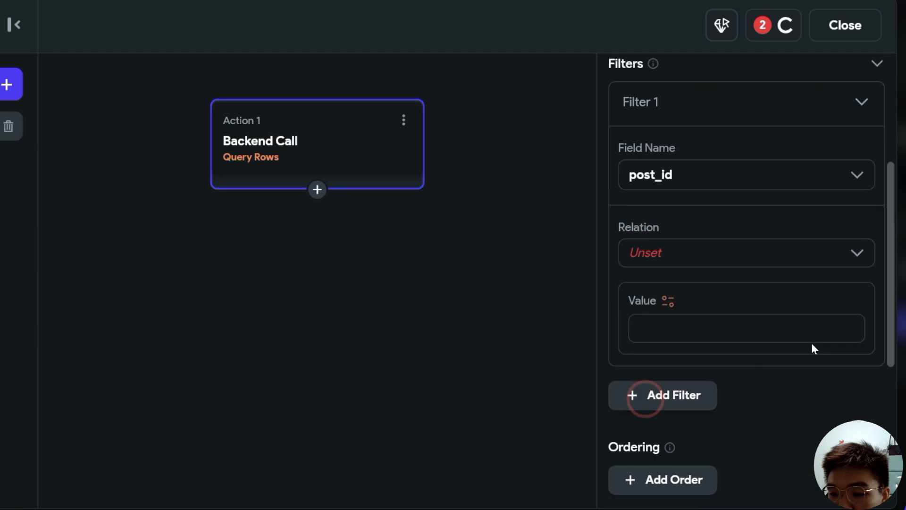
pyautogui.click(863, 260)
pyautogui.click(703, 302)
pyautogui.scroll(-1, 689, 335)
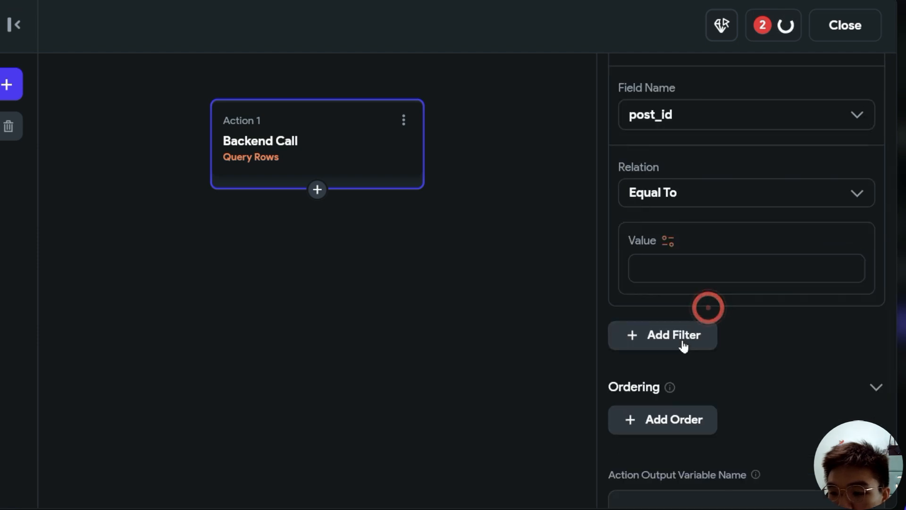
pyautogui.click(669, 240)
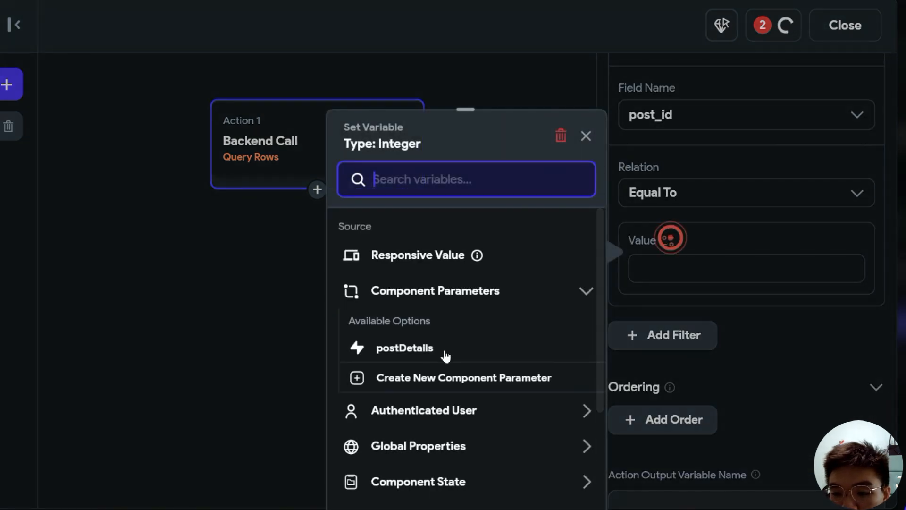
pyautogui.click(401, 349)
pyautogui.click(499, 284)
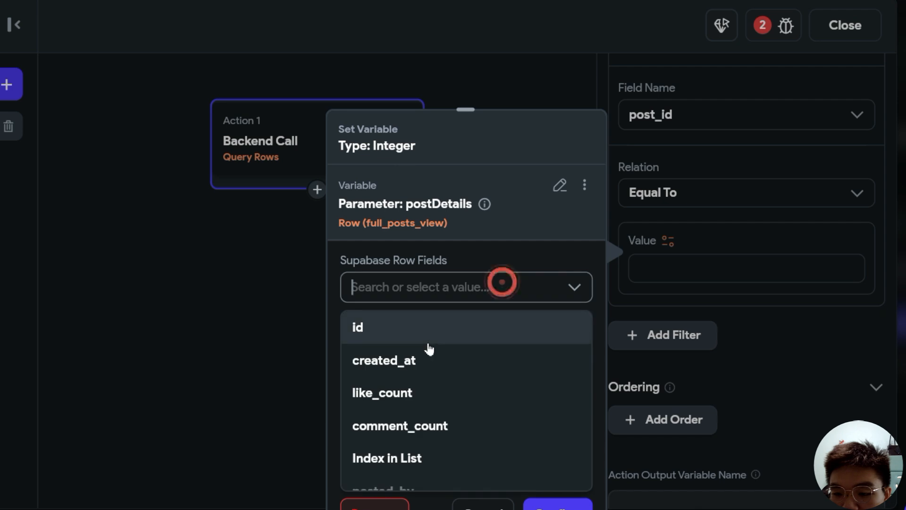
pyautogui.click(426, 328)
pyautogui.click(558, 504)
pyautogui.scroll(-3, 716, 275)
# - Add a second filter with liked_by Equal To the authenticated User ID, and name the output likedRow
pyautogui.click(684, 215)
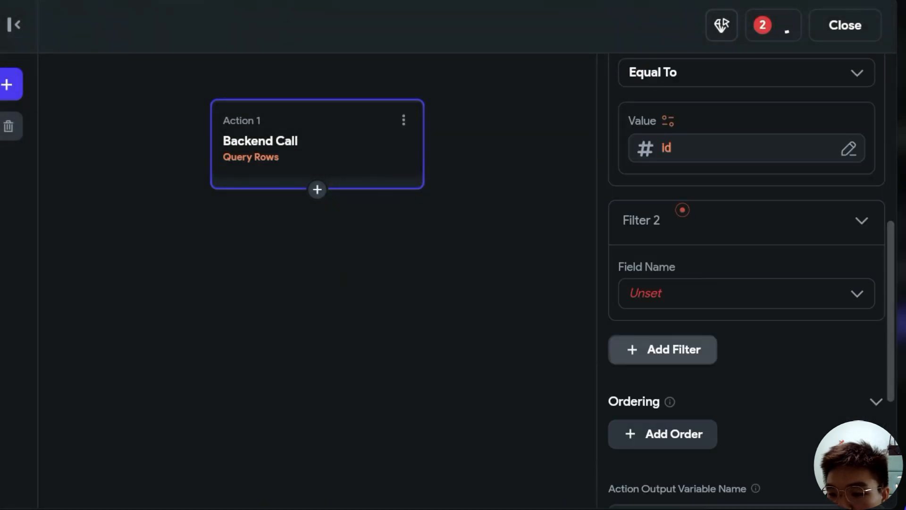
pyautogui.click(859, 298)
pyautogui.click(696, 435)
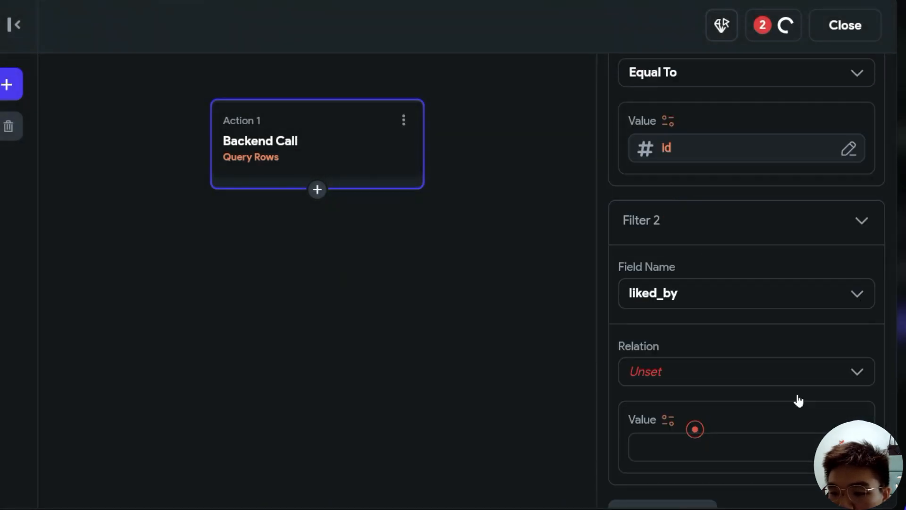
pyautogui.click(708, 371)
pyautogui.click(710, 412)
pyautogui.scroll(-3, 687, 362)
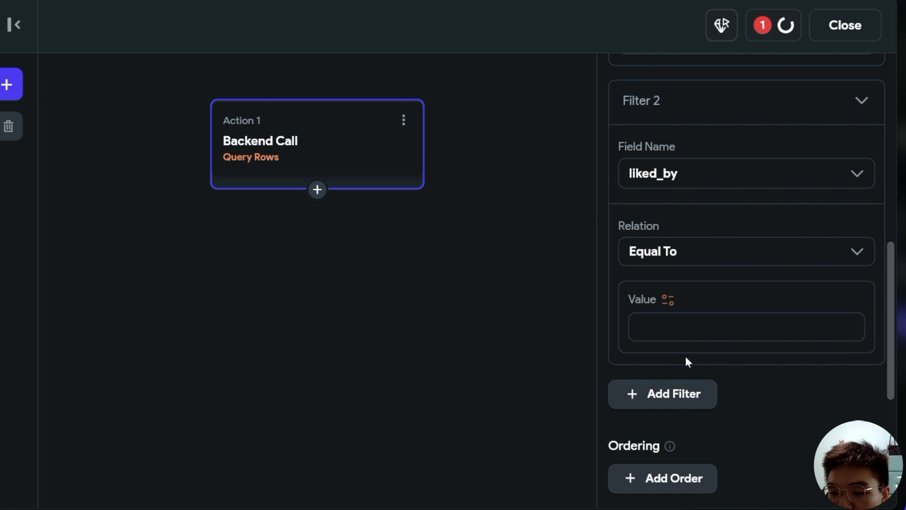
pyautogui.click(667, 302)
pyautogui.click(429, 380)
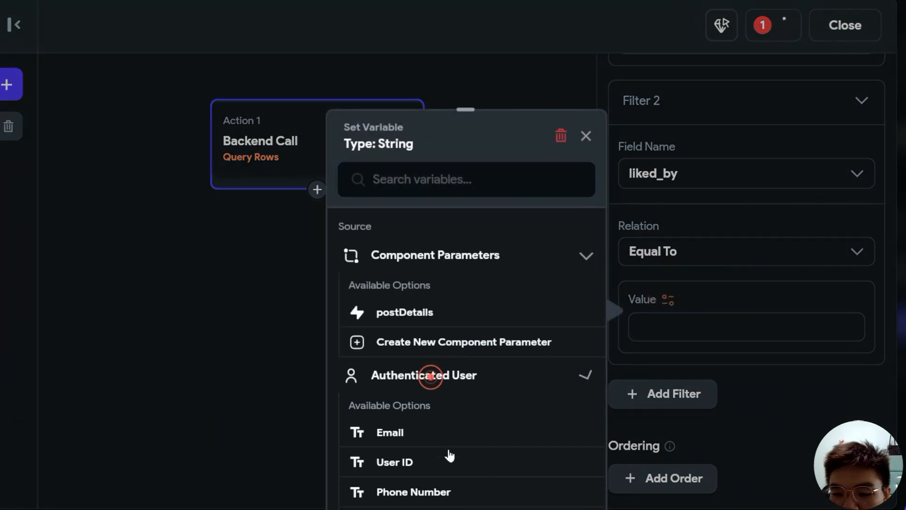
pyautogui.click(402, 465)
pyautogui.scroll(-3, 761, 402)
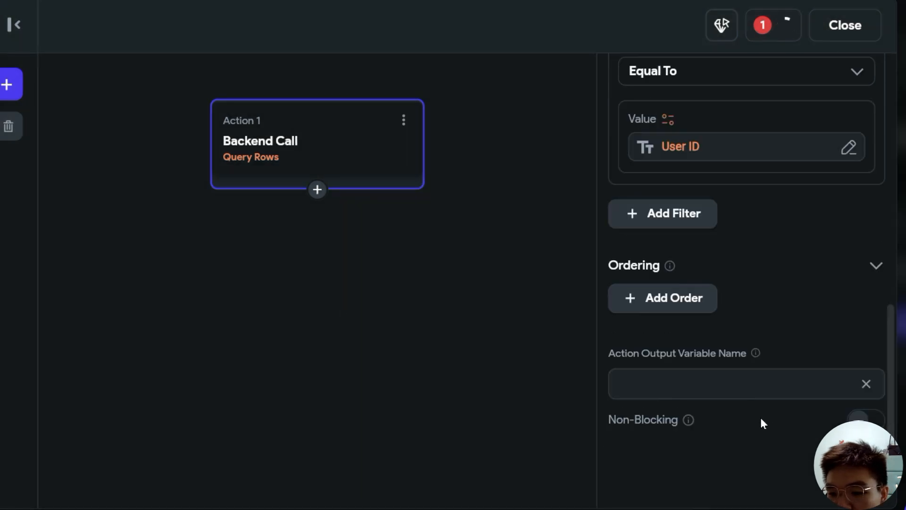
pyautogui.click(682, 381)
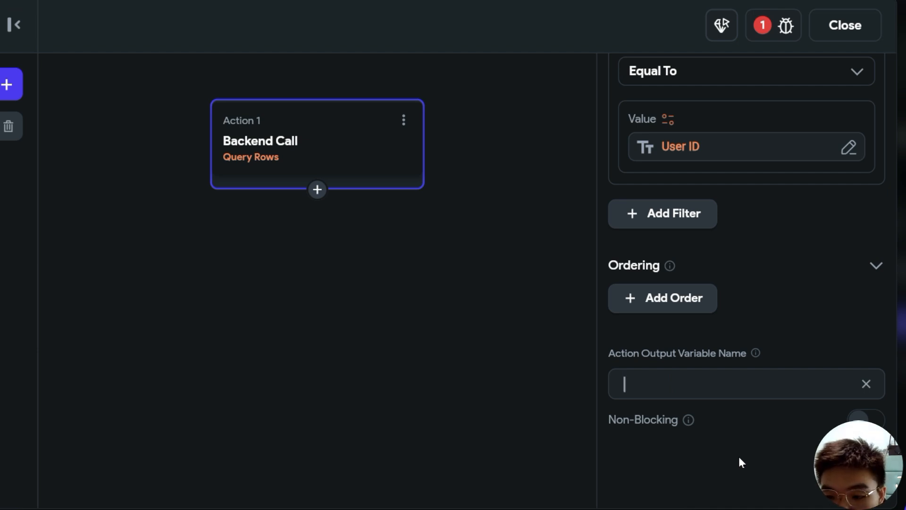
pyautogui.write('like')
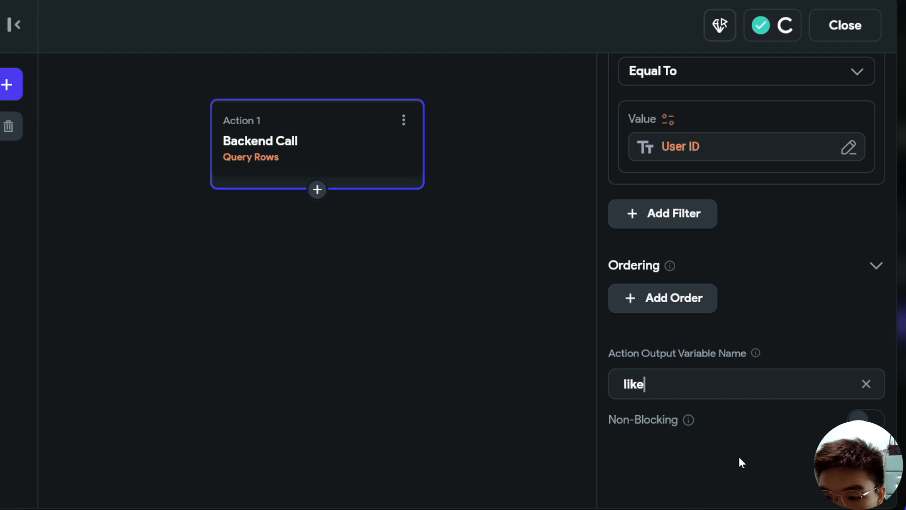
pyautogui.write('dRow')
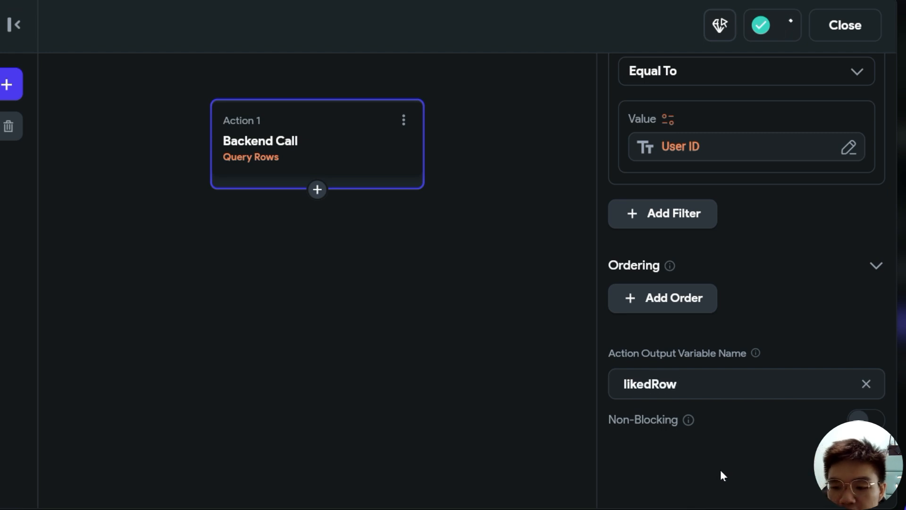
pyautogui.click(432, 217)
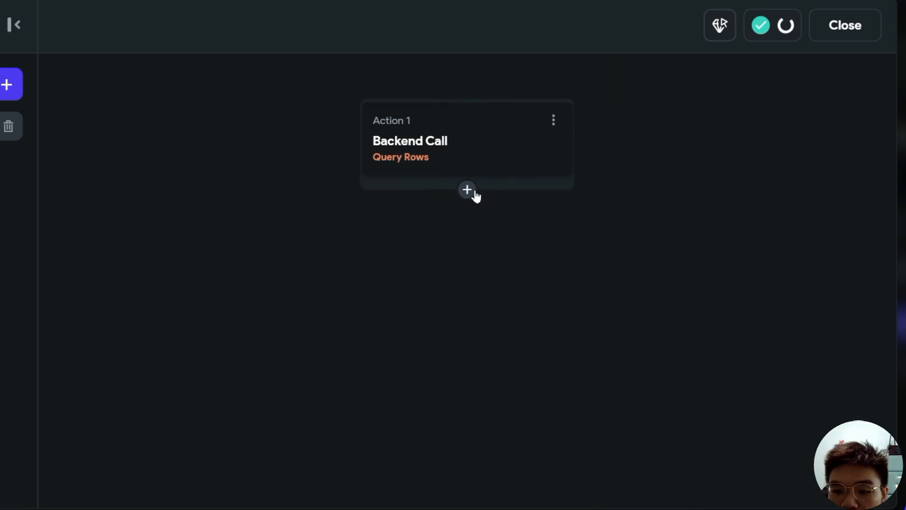
# - Add a conditional action after the Query Rows call
pyautogui.click(474, 190)
pyautogui.click(491, 259)
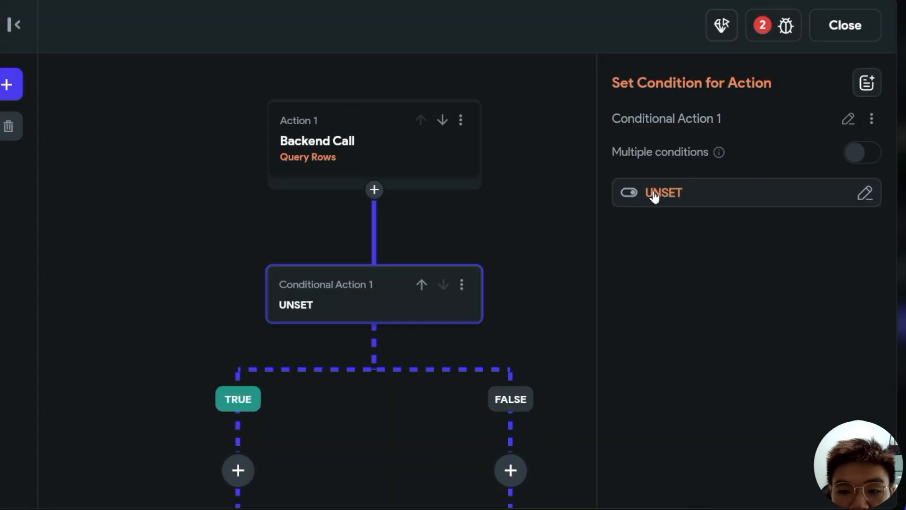
pyautogui.click(323, 126)
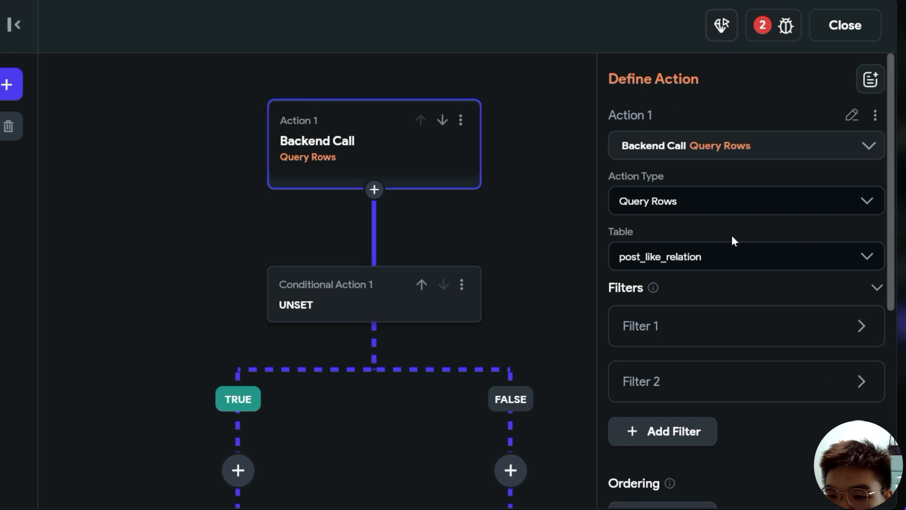
# - Set the condition to Action Outputs > likedRow being Set and Not Empty
pyautogui.click(362, 313)
pyautogui.scroll(-3, 482, 360)
pyautogui.scroll(3, 480, 362)
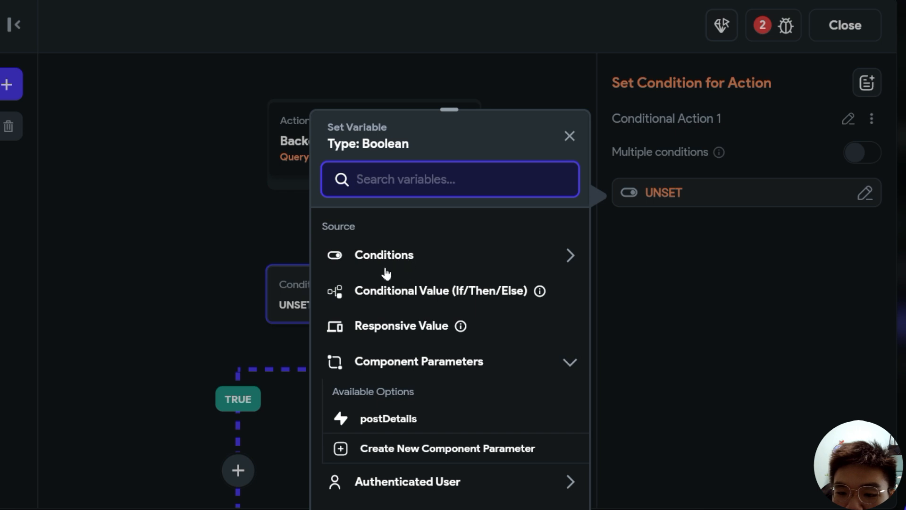
pyautogui.scroll(-4, 491, 384)
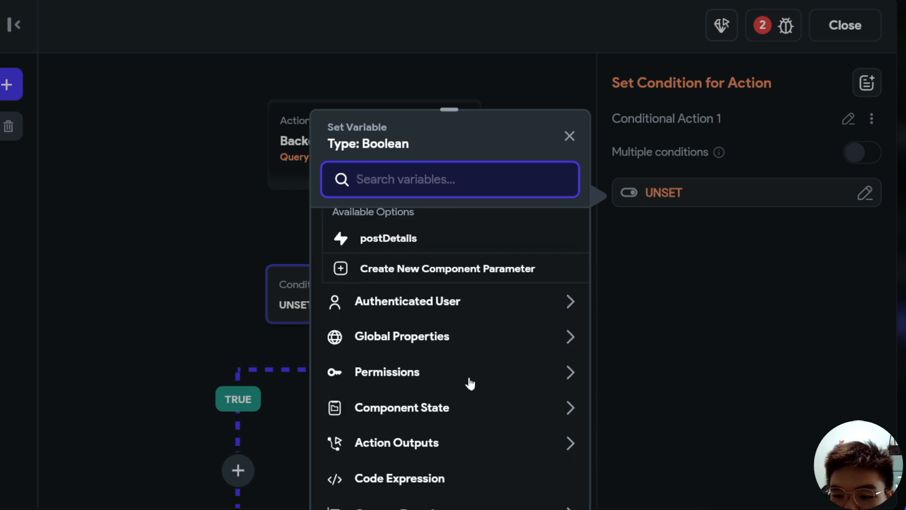
pyautogui.click(435, 446)
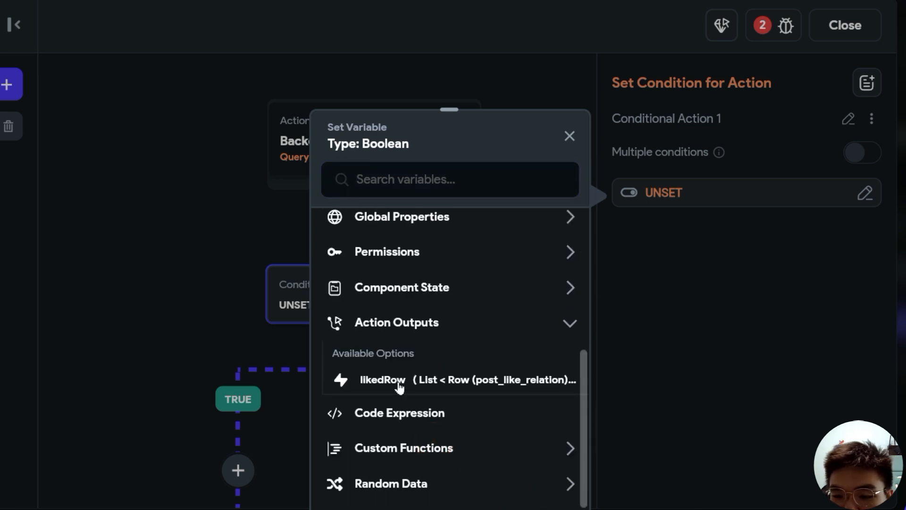
pyautogui.click(400, 386)
pyautogui.click(557, 312)
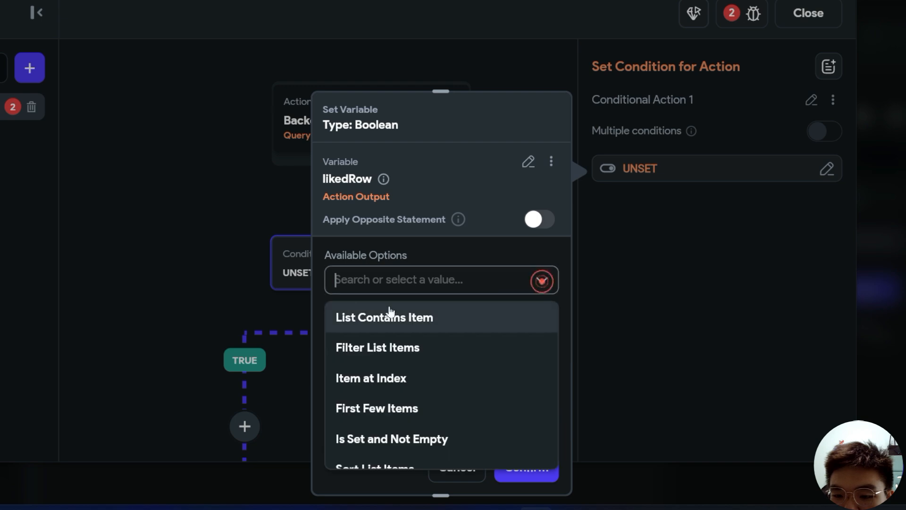
pyautogui.scroll(-2, 453, 401)
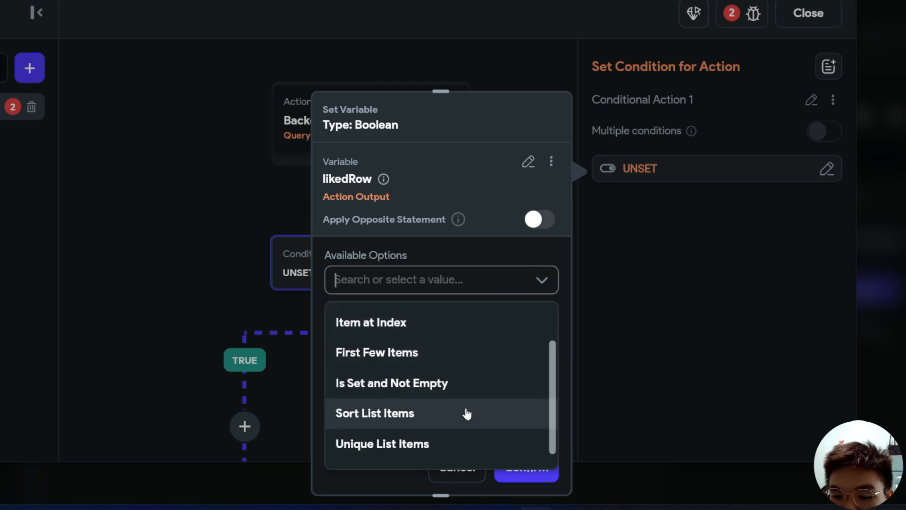
pyautogui.click(405, 387)
pyautogui.click(527, 466)
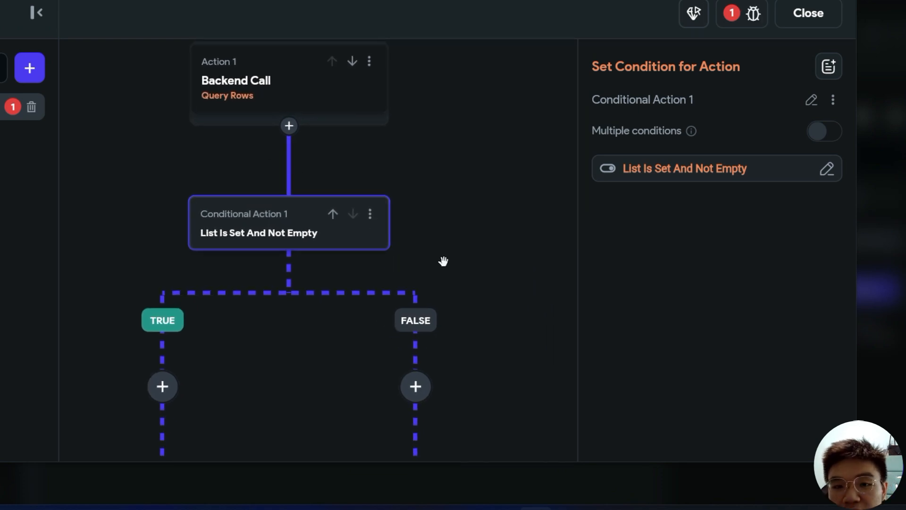
pyautogui.moveTo(255, 321); pyautogui.dragTo(287, 247)
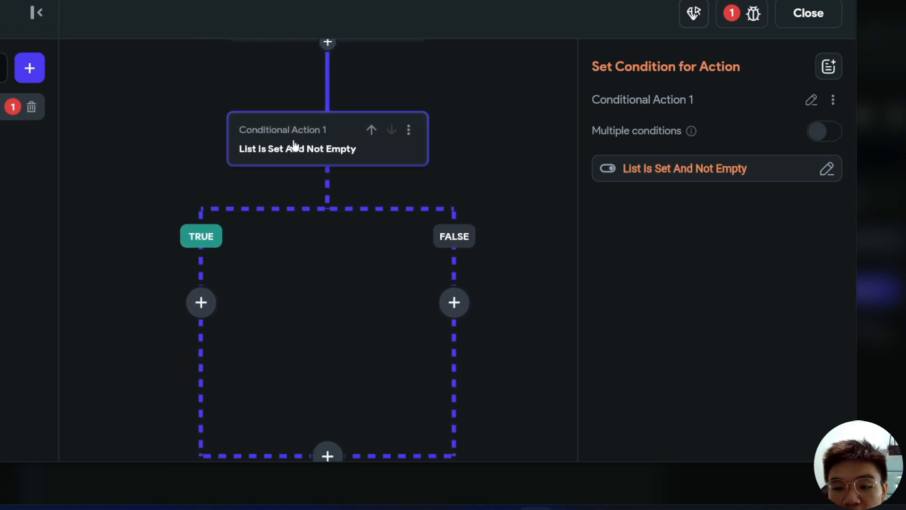
# - On the TRUE branch, add Update Component State setting isLiked to True
pyautogui.click(202, 304)
pyautogui.click(221, 280)
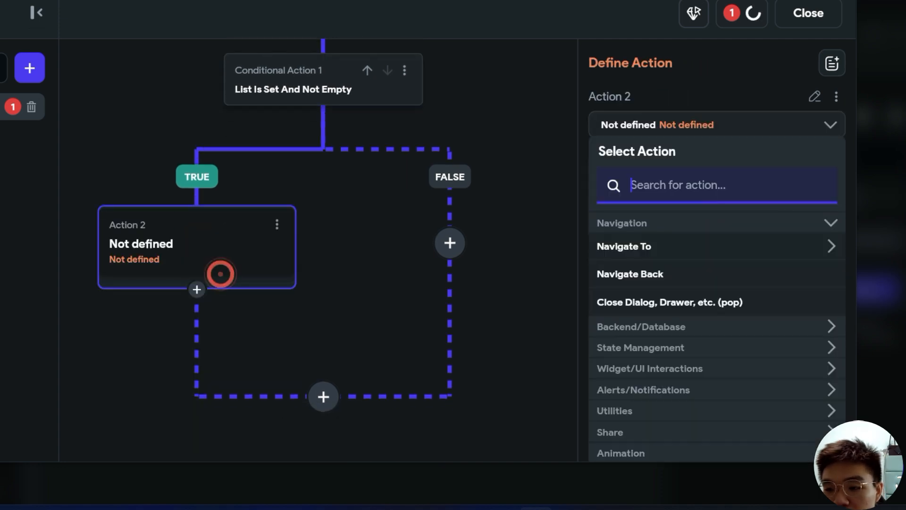
pyautogui.write('state')
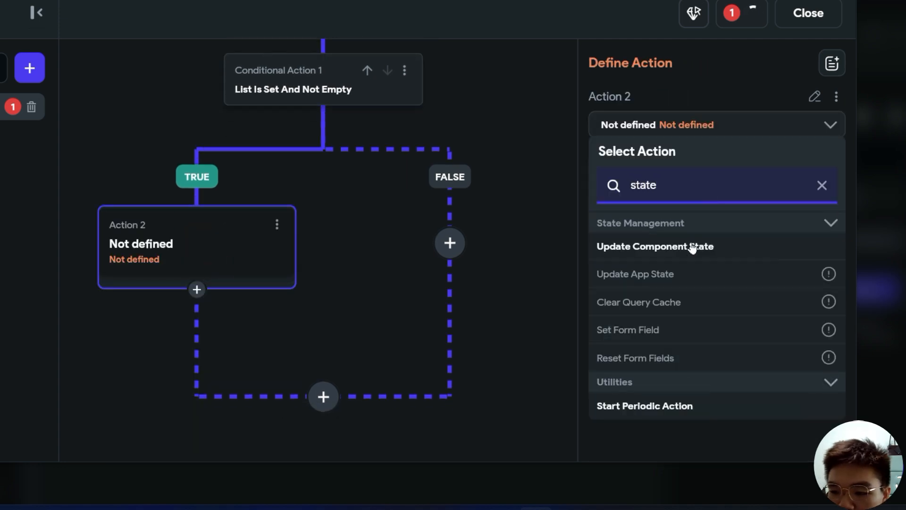
pyautogui.click(691, 247)
pyautogui.click(746, 204)
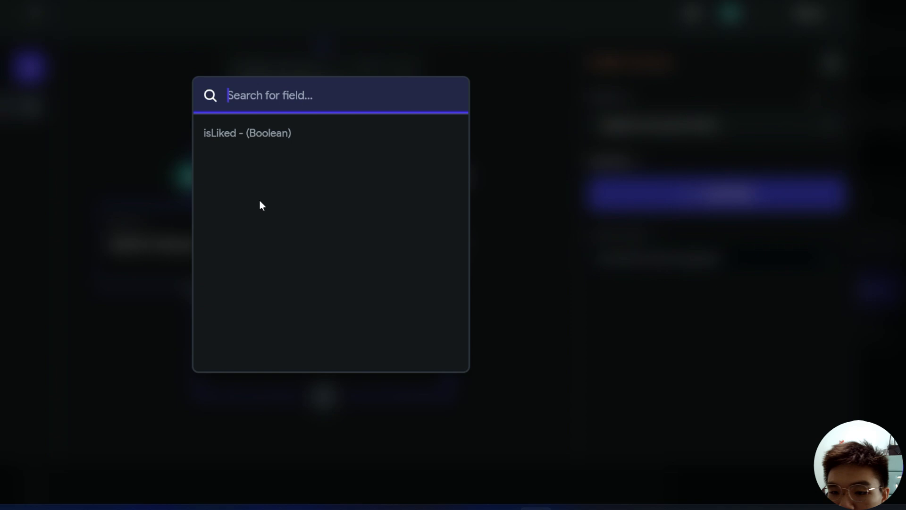
pyautogui.click(299, 142)
pyautogui.click(708, 261)
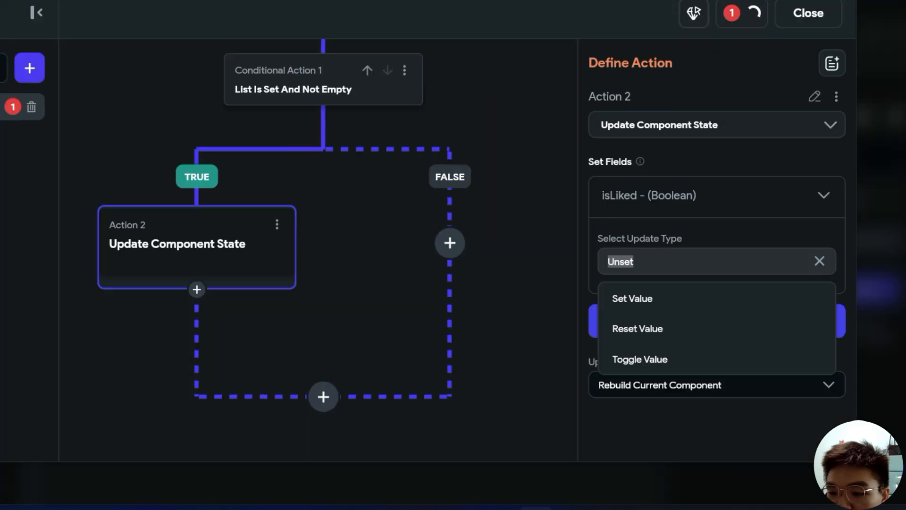
pyautogui.click(698, 311)
pyautogui.scroll(-1, 708, 321)
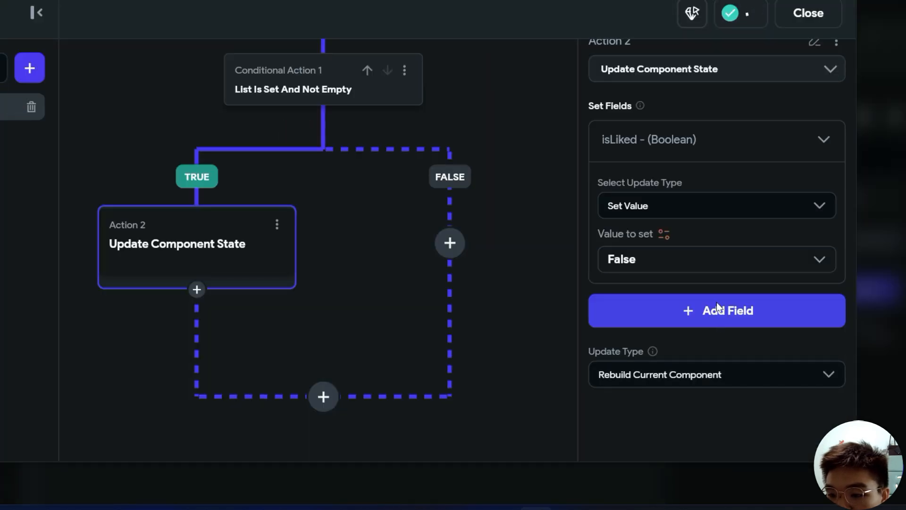
pyautogui.click(817, 268)
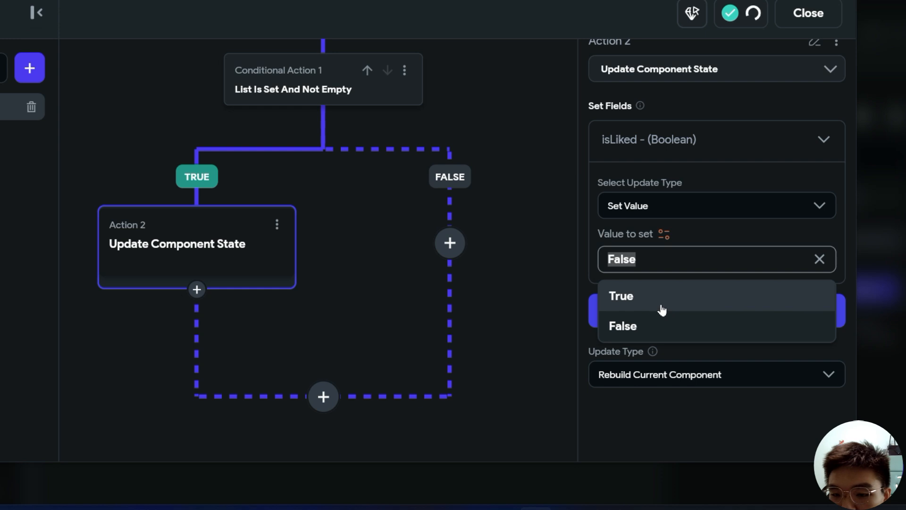
pyautogui.click(662, 307)
pyautogui.hscroll(3, 416, 275)
# - On the FALSE branch, add Update Component State setting isLiked to False
pyautogui.click(360, 291)
pyautogui.click(375, 326)
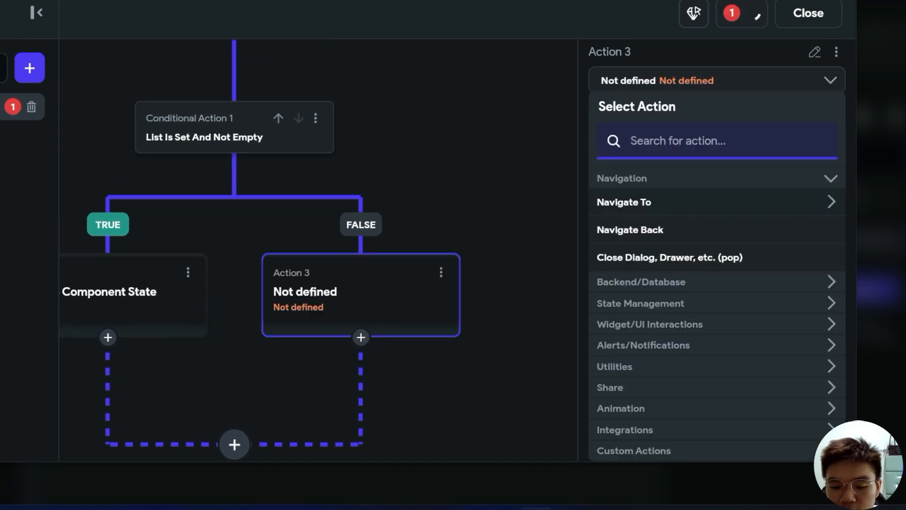
pyautogui.write('state')
pyautogui.click(678, 247)
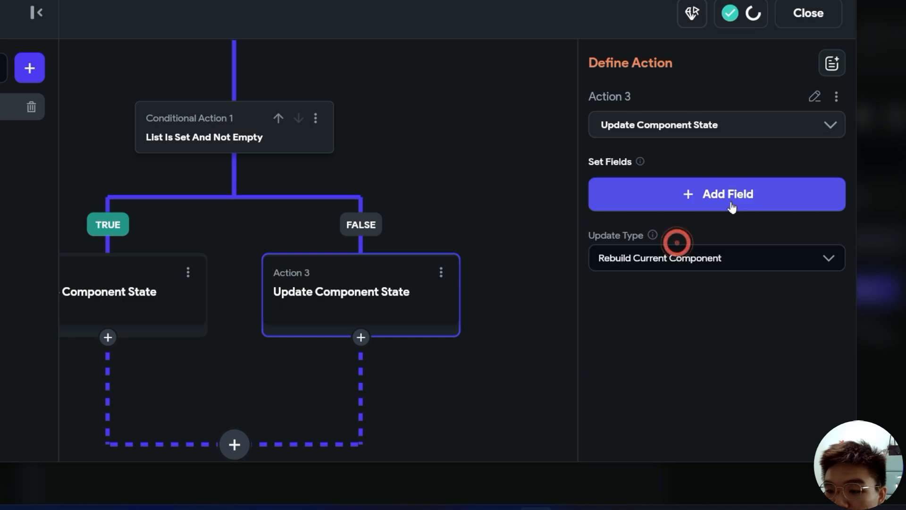
pyautogui.click(732, 206)
pyautogui.click(281, 139)
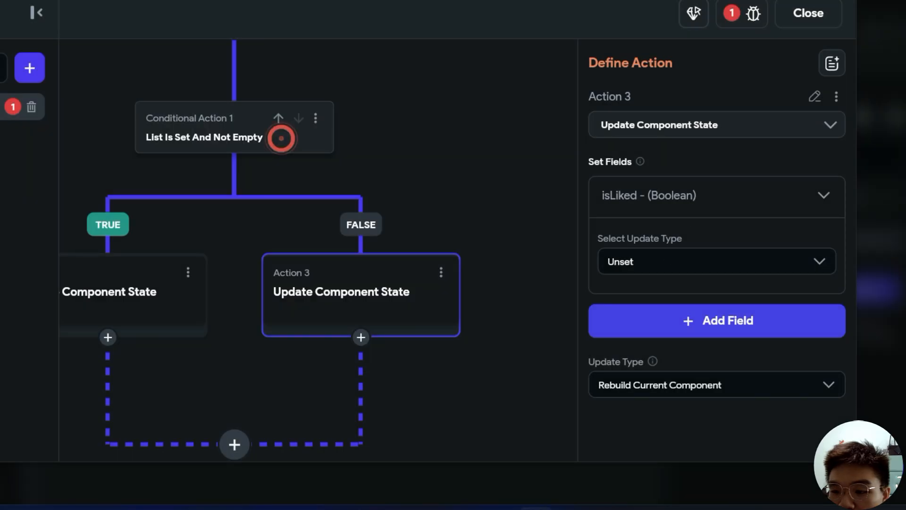
pyautogui.click(689, 266)
pyautogui.click(712, 297)
pyautogui.click(708, 314)
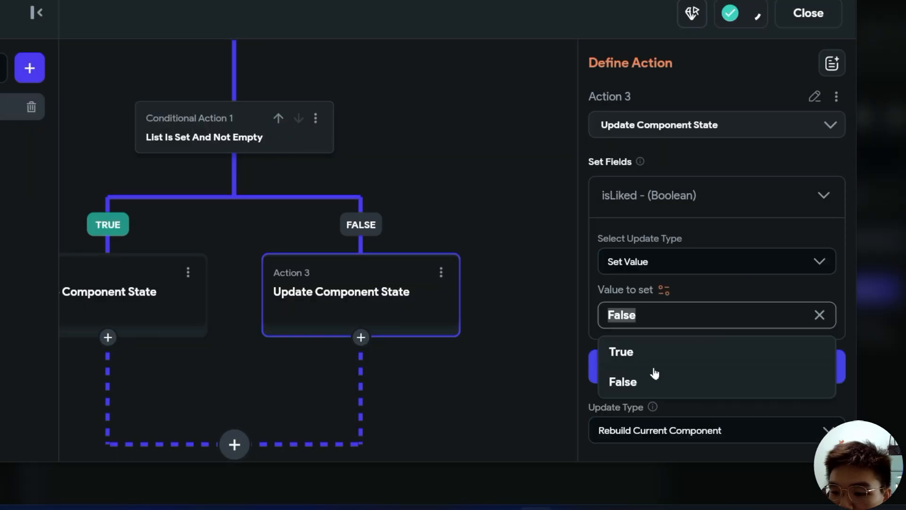
pyautogui.click(655, 383)
pyautogui.moveTo(497, 249); pyautogui.dragTo(563, 343)
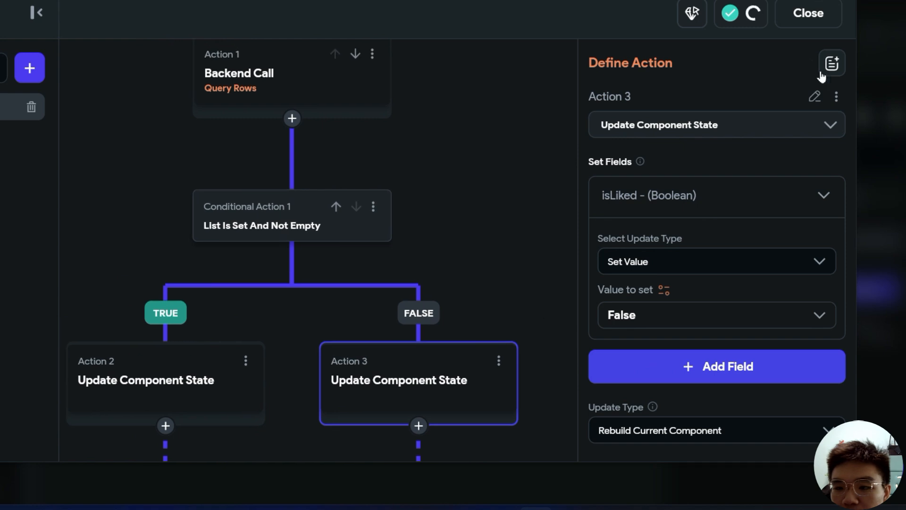
pyautogui.click(808, 14)
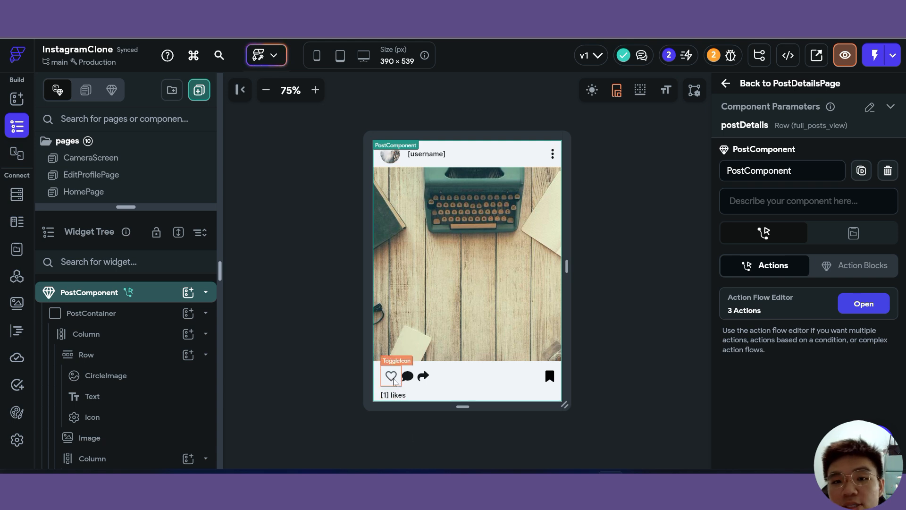
pyautogui.click(632, 234)
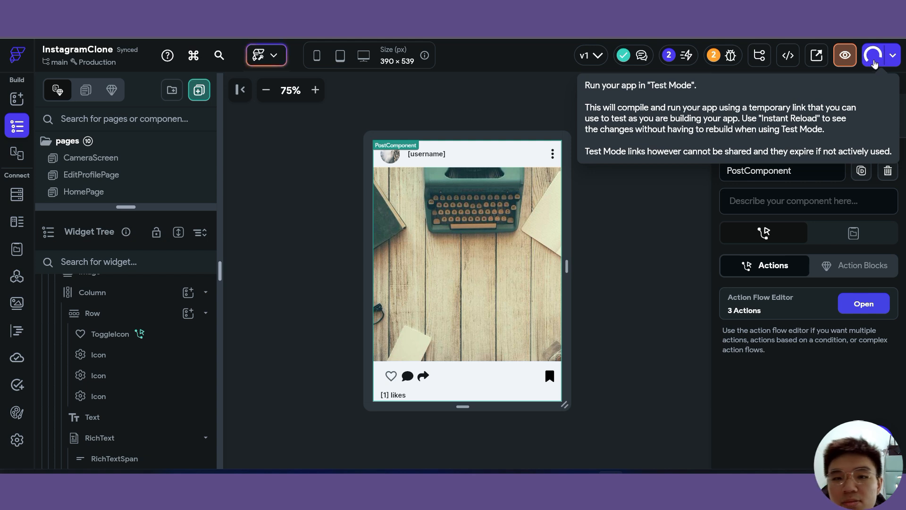
pyautogui.click(874, 61)
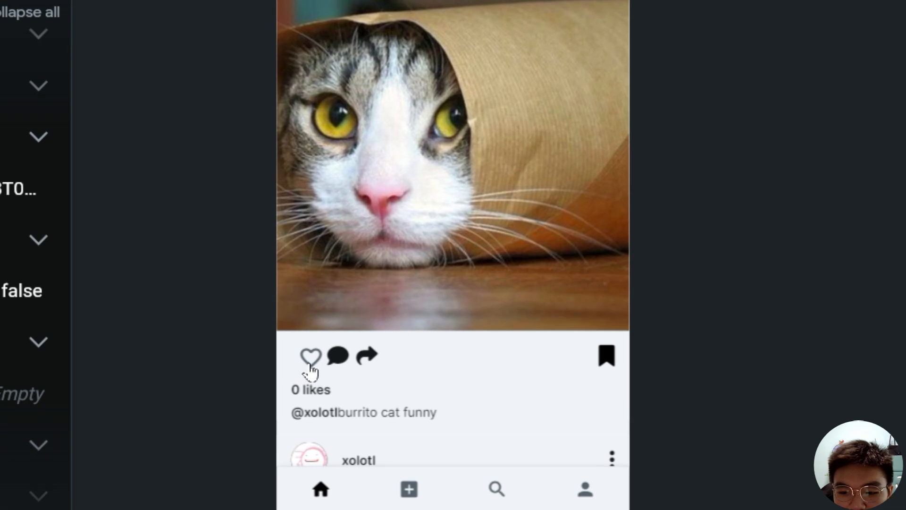
pyautogui.click(312, 361)
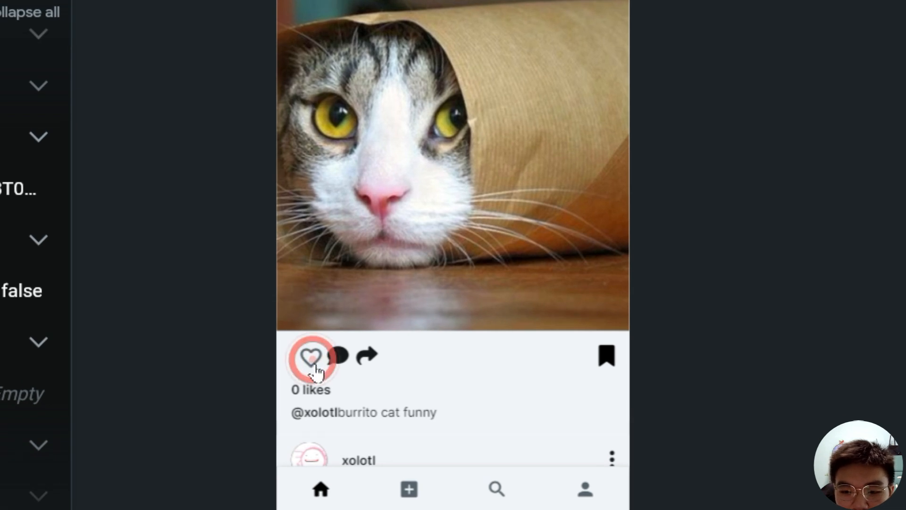
pyautogui.click(311, 357)
pyautogui.click(313, 356)
pyautogui.click(310, 359)
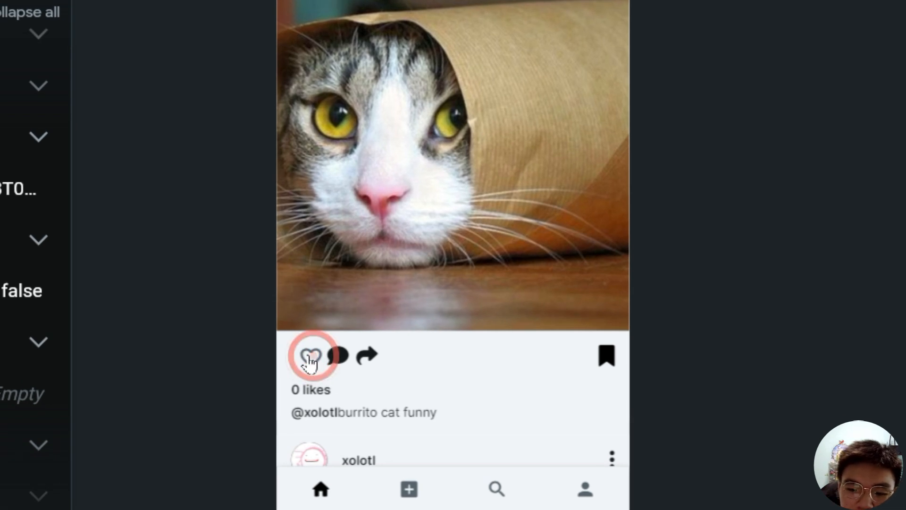
pyautogui.click(312, 360)
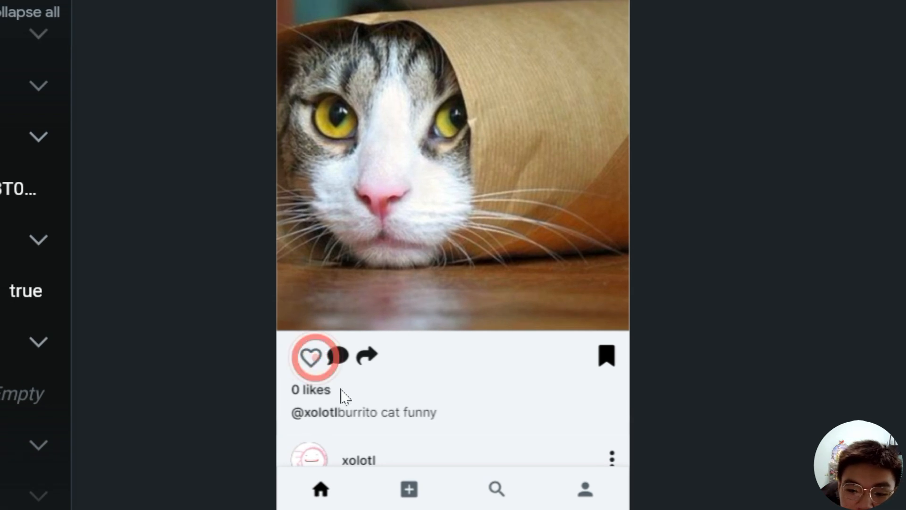
pyautogui.click(312, 362)
pyautogui.click(312, 364)
pyautogui.click(311, 366)
pyautogui.click(311, 364)
pyautogui.click(312, 361)
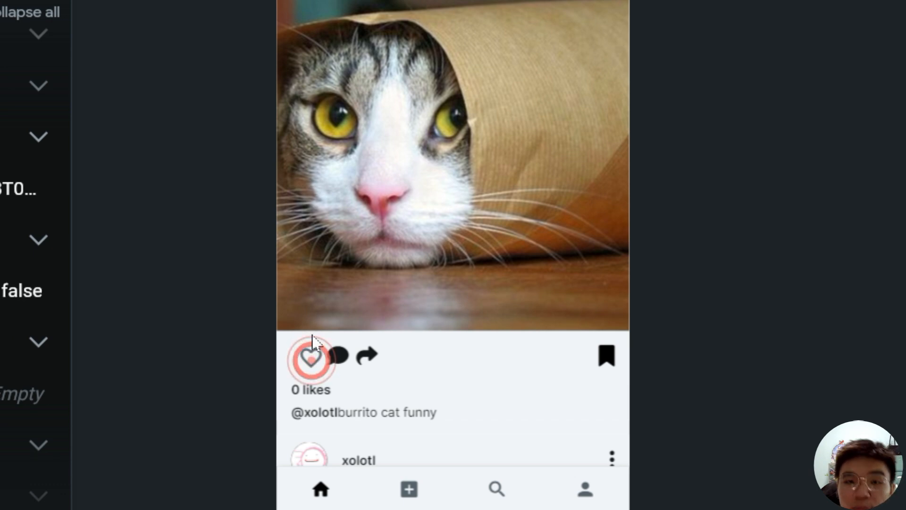
pyautogui.click(311, 361)
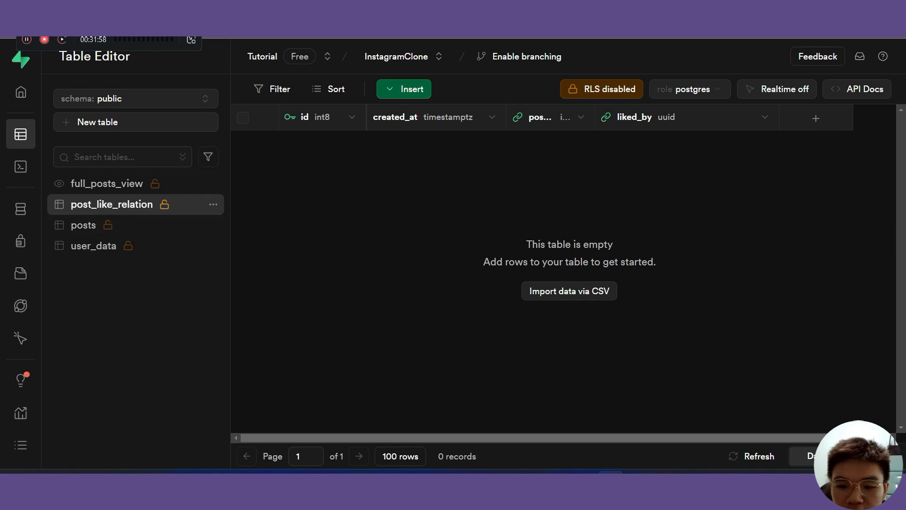
pyautogui.hotkey('ctrl', 'Tab')
pyautogui.hotkey('ctrl', 'Tab')
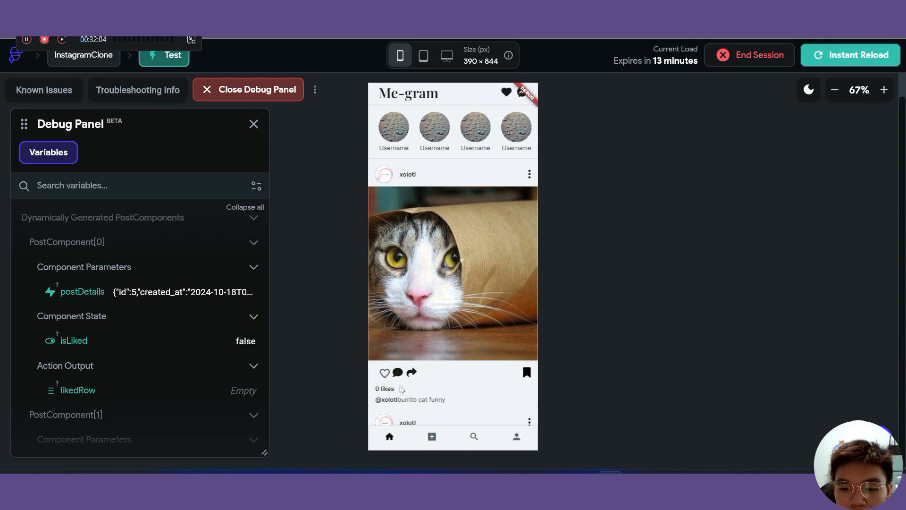
# - Reopen the like ToggleIcon's action flow and inspect Action 4's isLiked value
pyautogui.hotkey('ctrl', 'Tab')
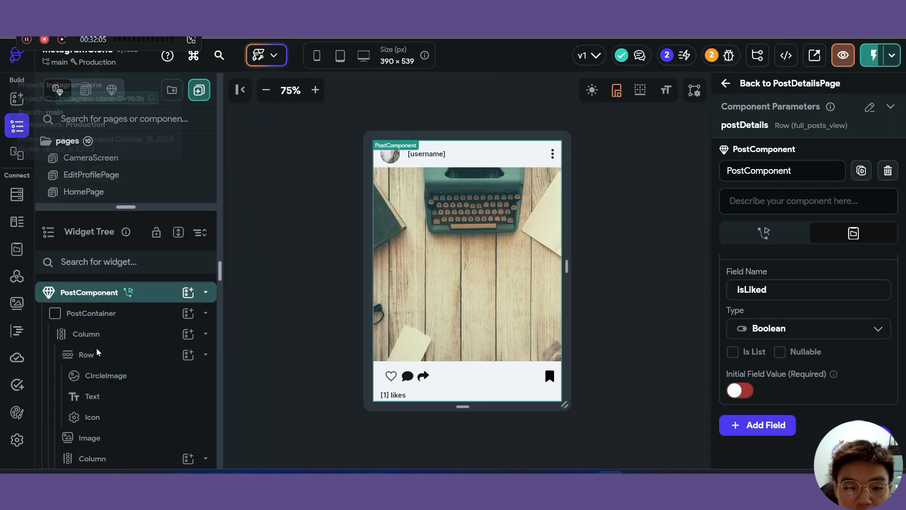
pyautogui.scroll(-3, 140, 343)
pyautogui.scroll(2, 140, 343)
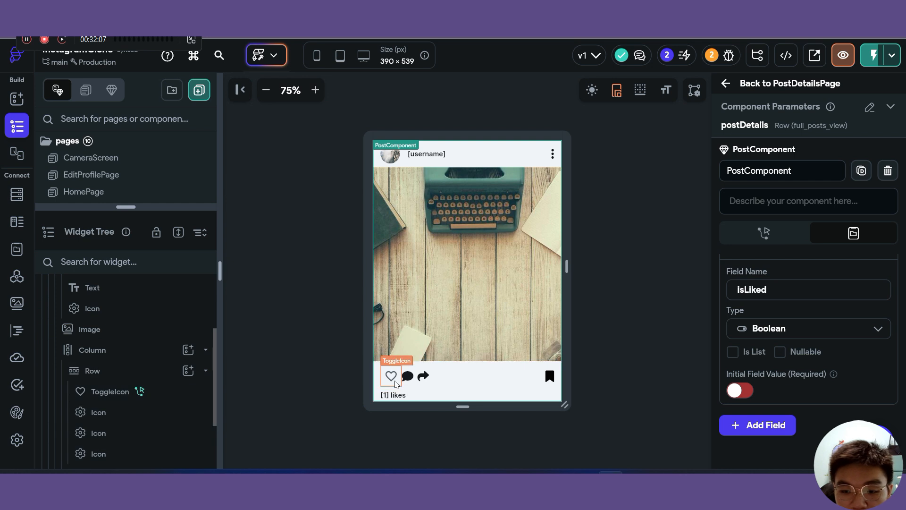
pyautogui.click(395, 381)
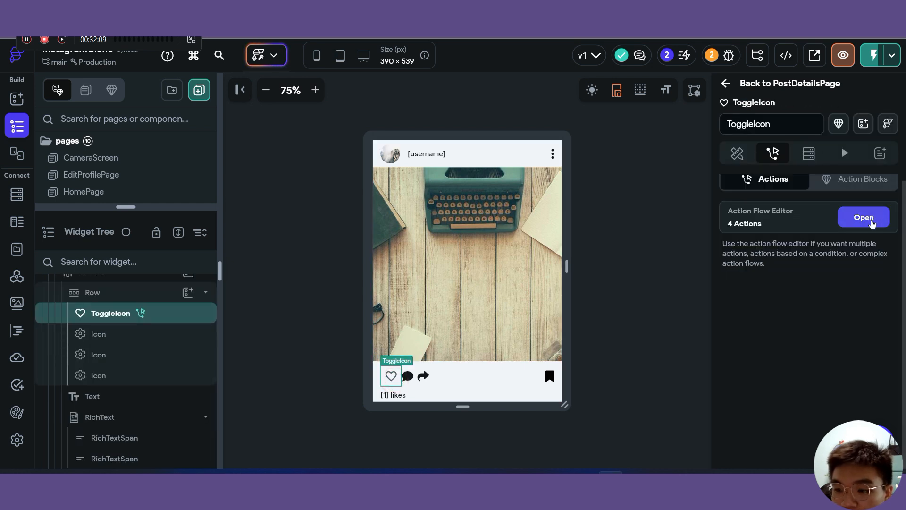
pyautogui.click(868, 217)
pyautogui.moveTo(453, 331); pyautogui.dragTo(441, 300)
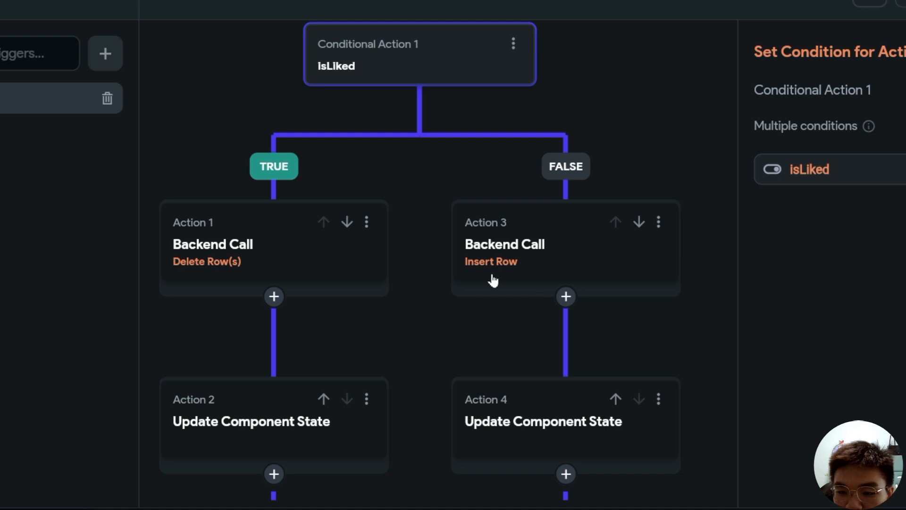
pyautogui.click(578, 420)
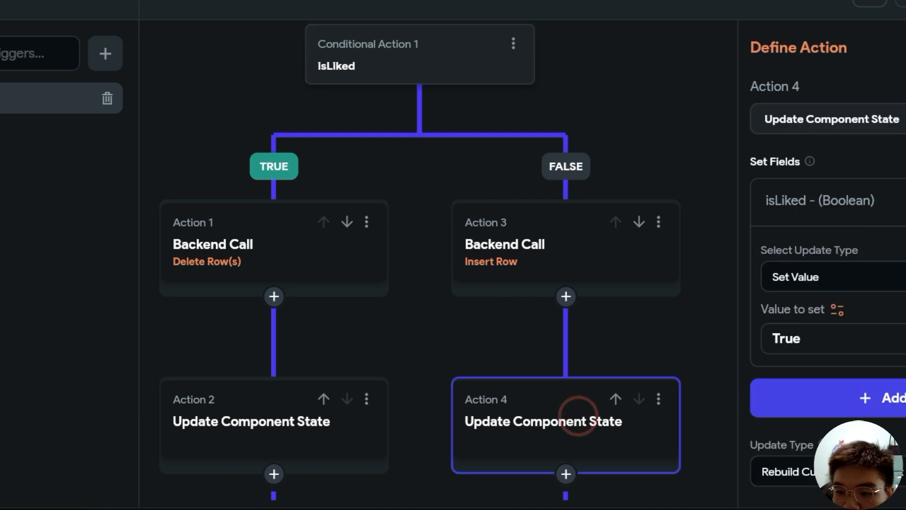
pyautogui.click(816, 339)
pyautogui.click(707, 330)
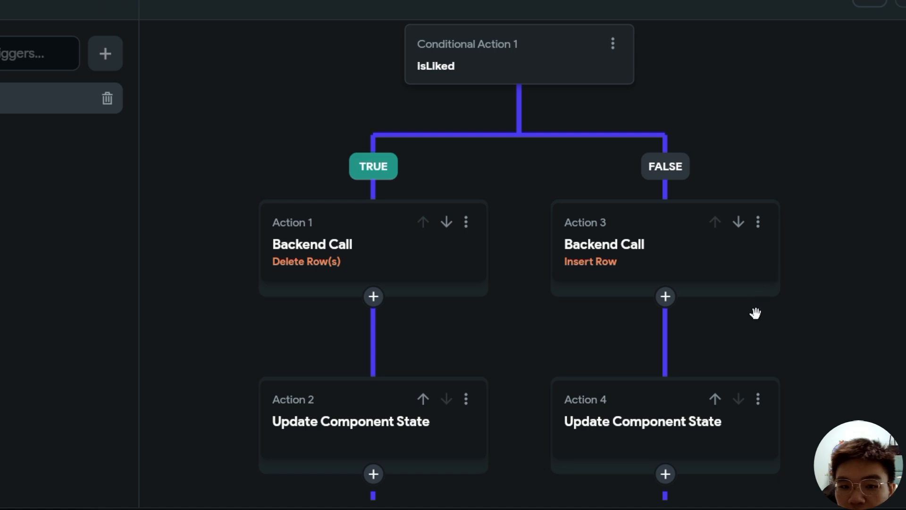
pyautogui.scroll(-2, 627, 359)
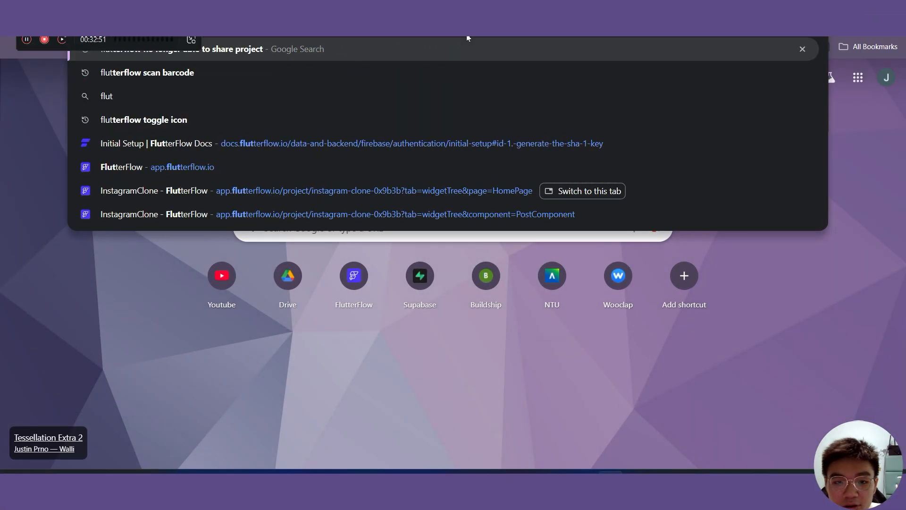
# - Search 'flutterflow toggle icon documentation' and read the Icons page's On Toggle [Action] section
pyautogui.write('terflow toggle icon documentation')
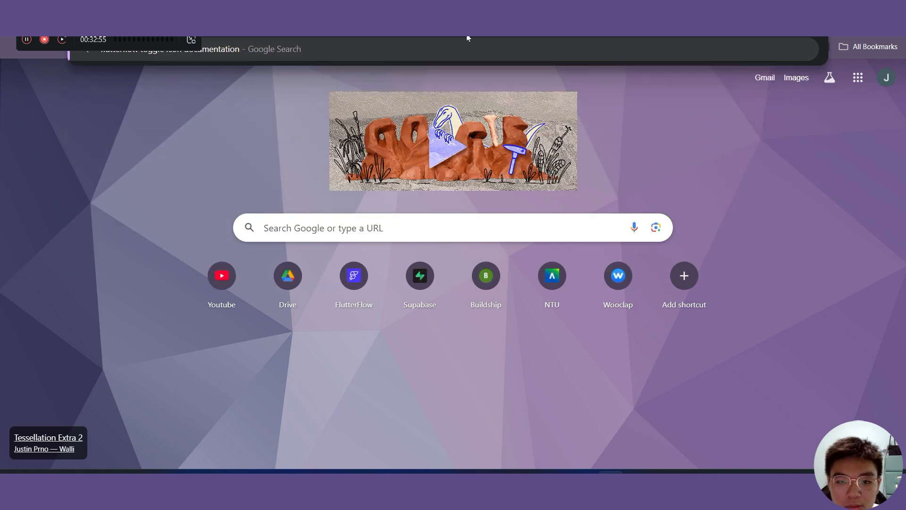
pyautogui.press('Return')
pyautogui.click(233, 152)
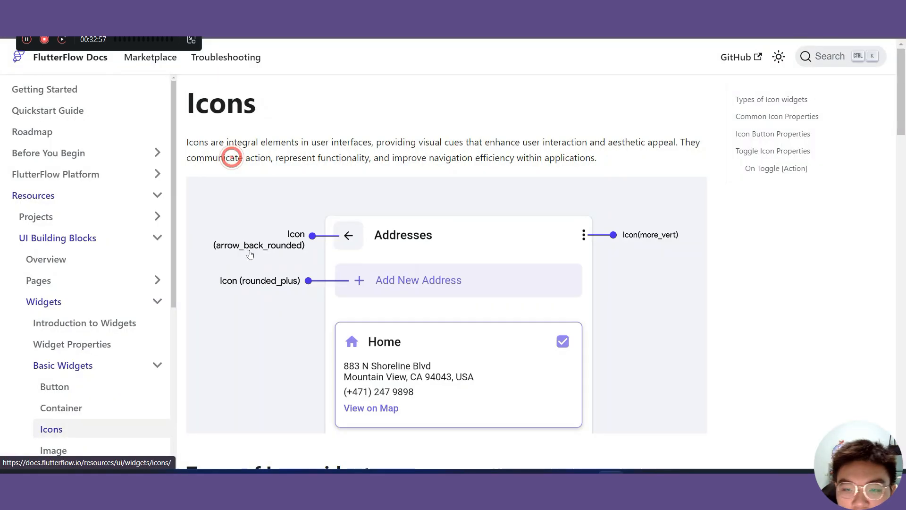
pyautogui.scroll(-4, 440, 206)
pyautogui.scroll(-20, 442, 203)
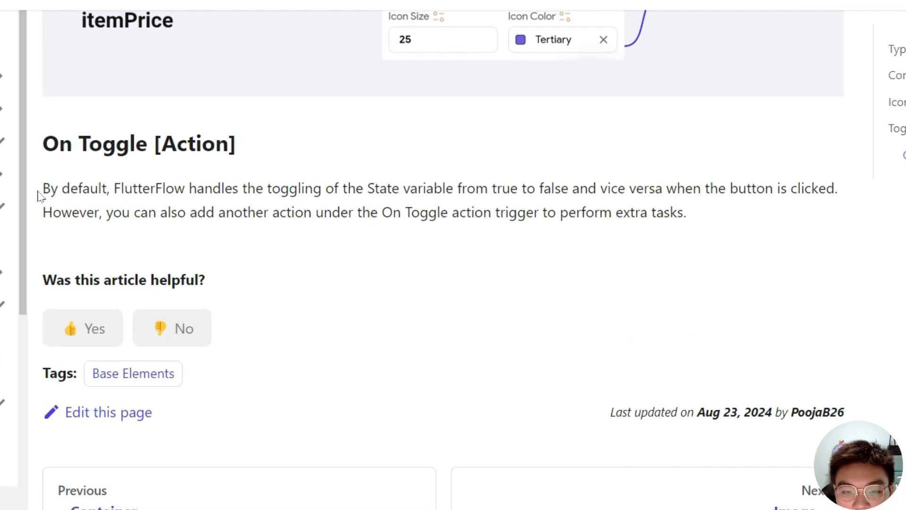
pyautogui.moveTo(42, 191); pyautogui.dragTo(732, 237)
pyautogui.click(733, 220)
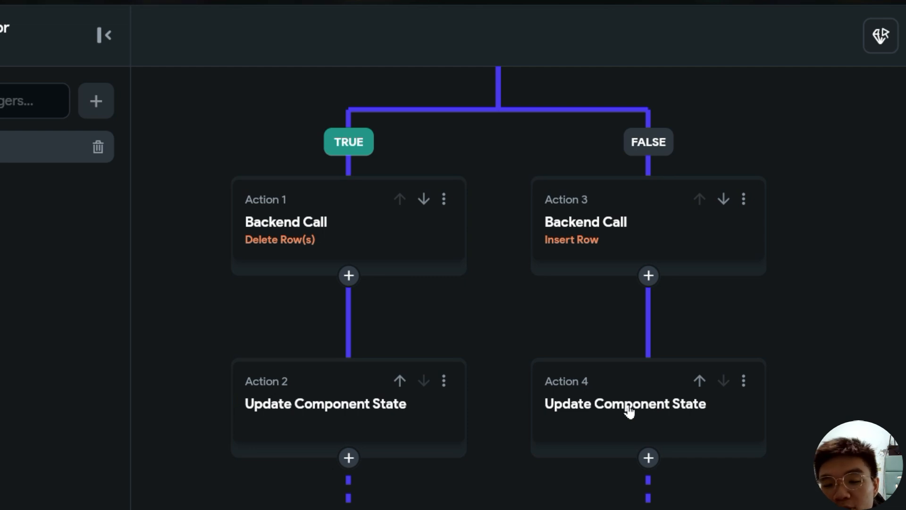
# - Delete the Update Component State actions from both the FALSE and TRUE branches
pyautogui.click(629, 411)
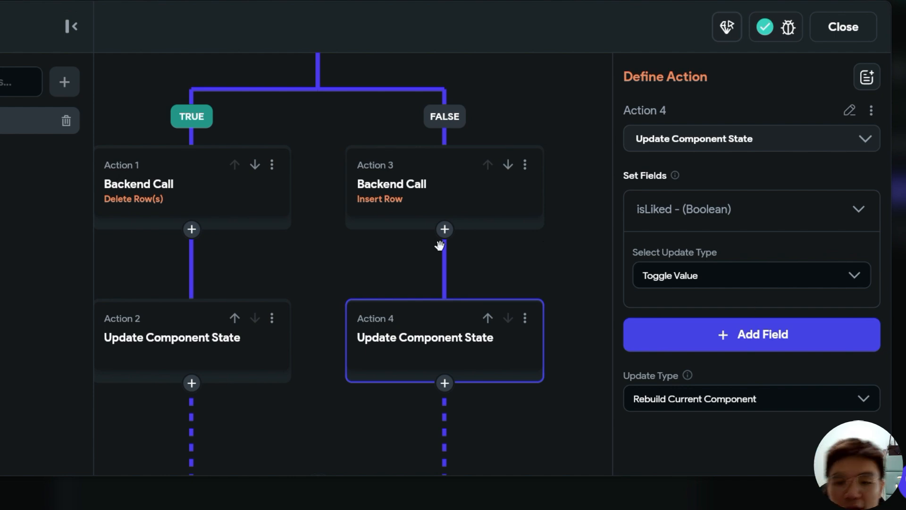
pyautogui.click(525, 318)
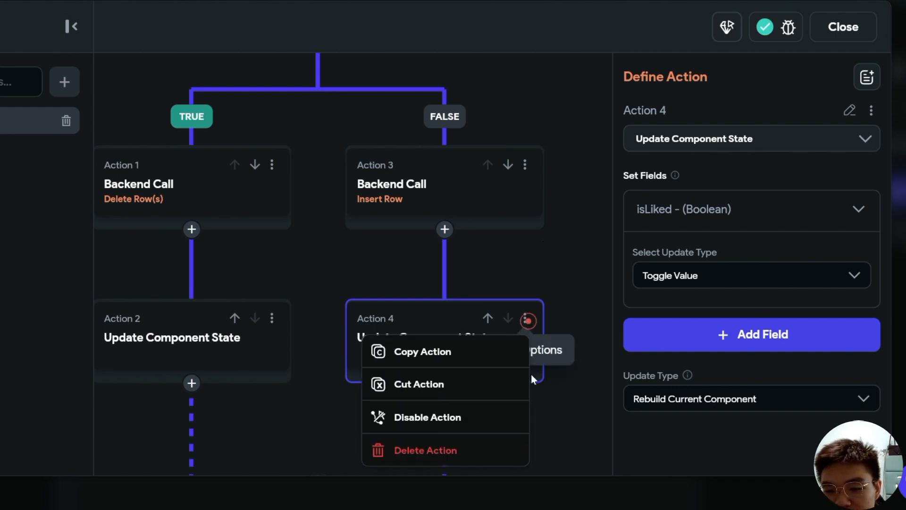
pyautogui.click(460, 458)
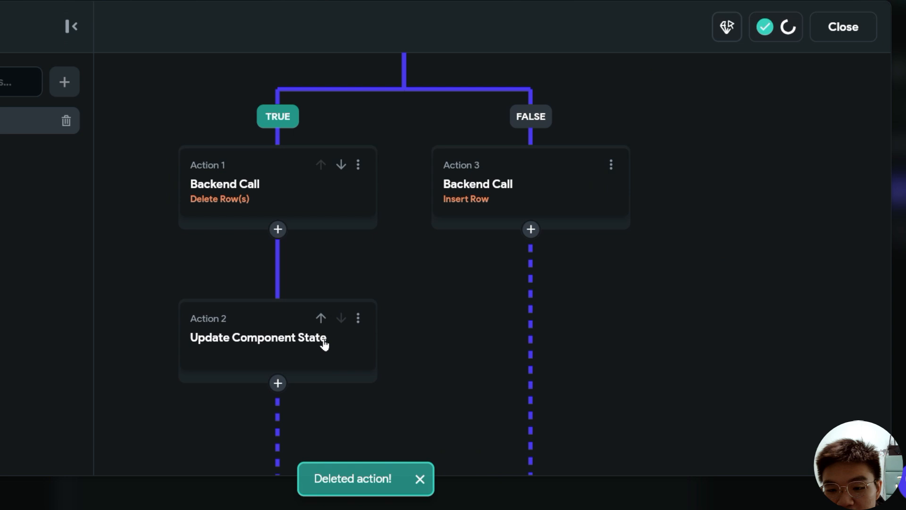
pyautogui.click(358, 318)
pyautogui.click(314, 449)
pyautogui.moveTo(630, 289); pyautogui.dragTo(604, 431)
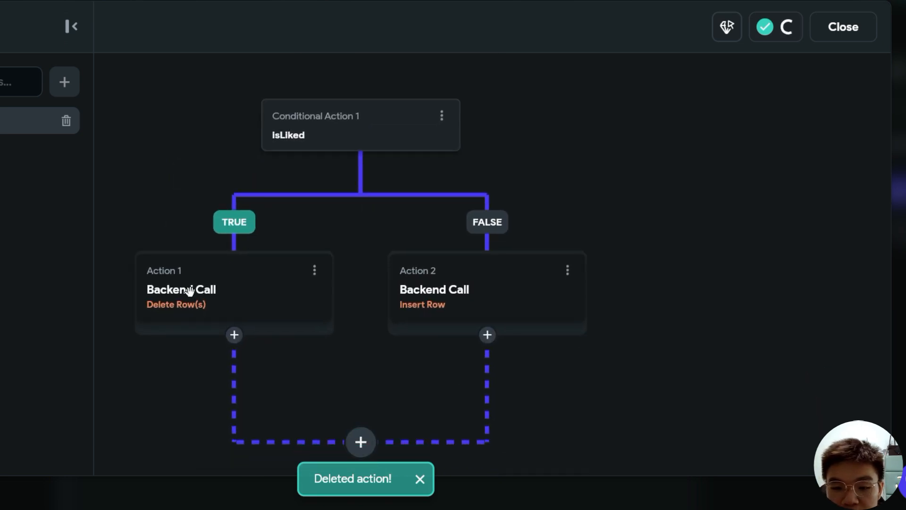
pyautogui.click(466, 287)
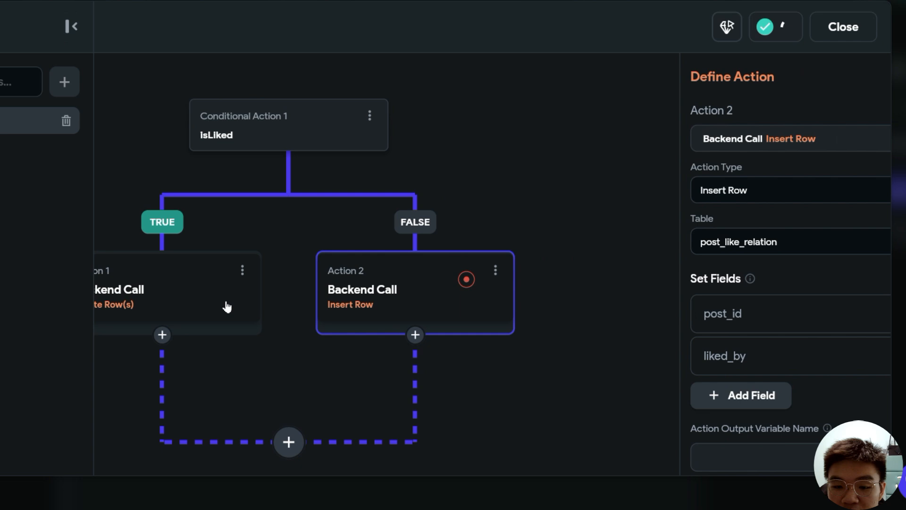
pyautogui.click(160, 289)
pyautogui.click(843, 26)
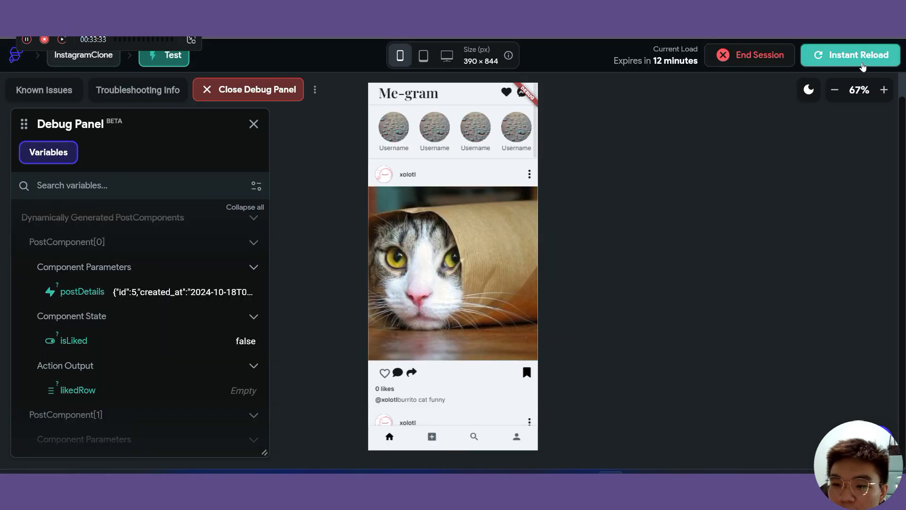
pyautogui.click(861, 61)
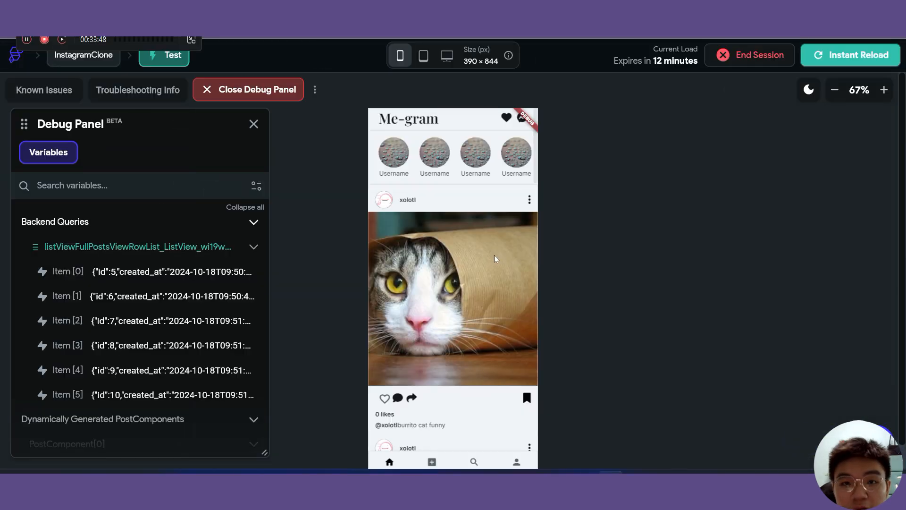
pyautogui.scroll(-1, 491, 258)
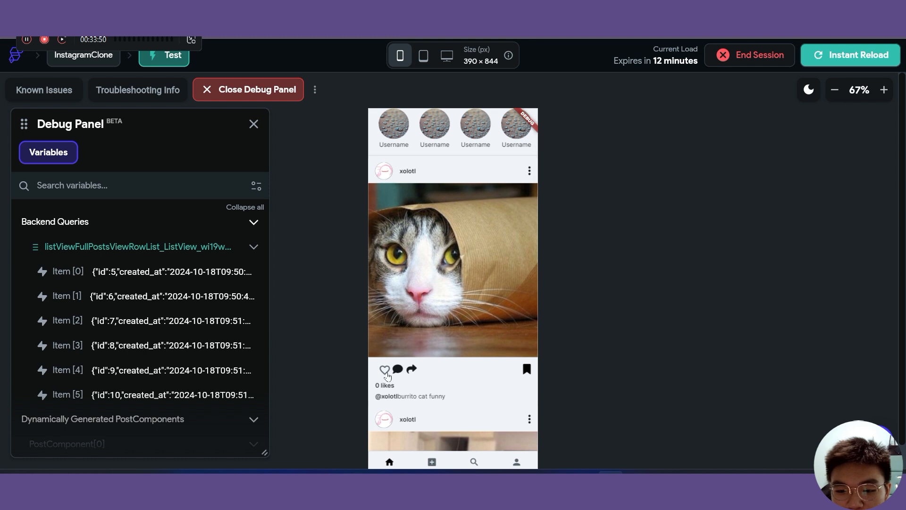
pyautogui.click(385, 370)
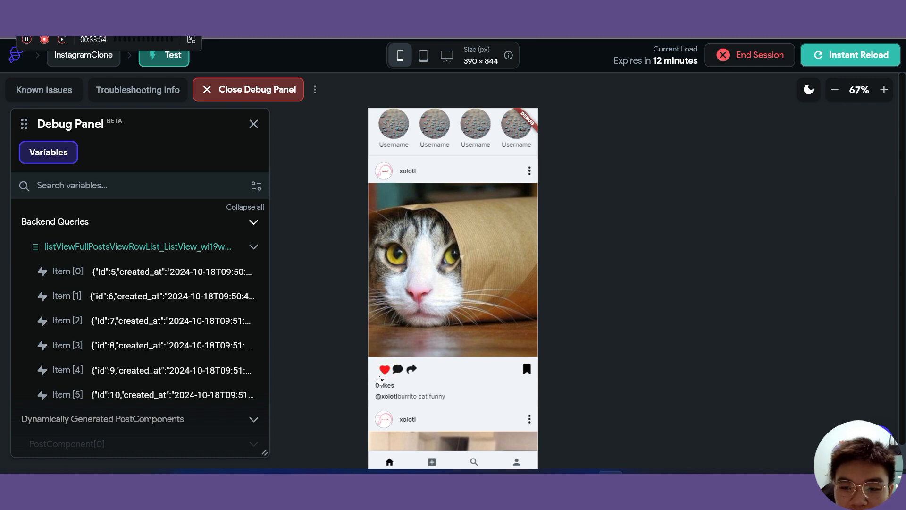
pyautogui.hotkey('ctrl', 'Tab')
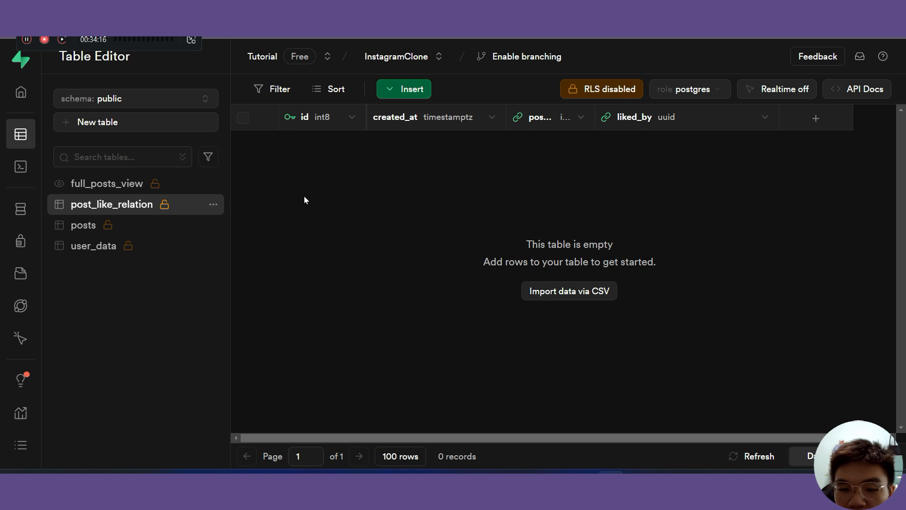
pyautogui.click(212, 17)
pyautogui.click(141, 17)
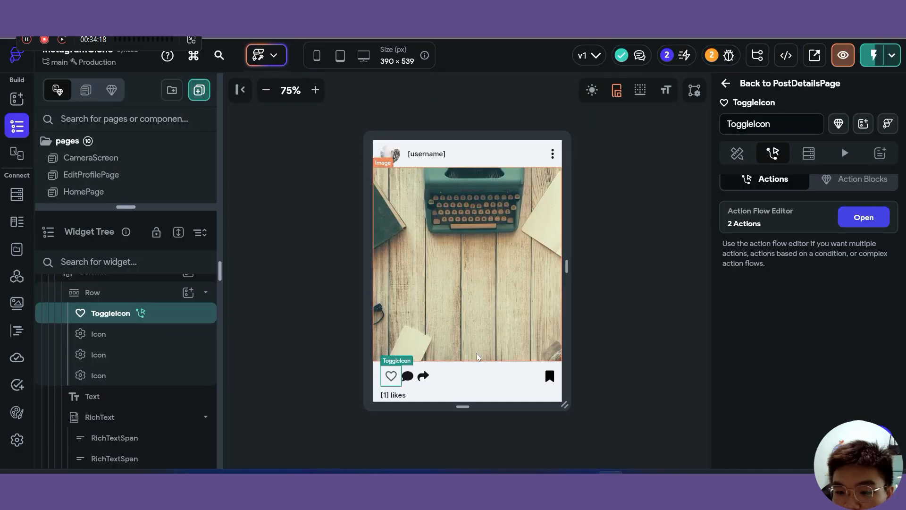
# - Swap the branches: Delete Row(s) moves to FALSE, Insert Row moves to TRUE
pyautogui.click(863, 217)
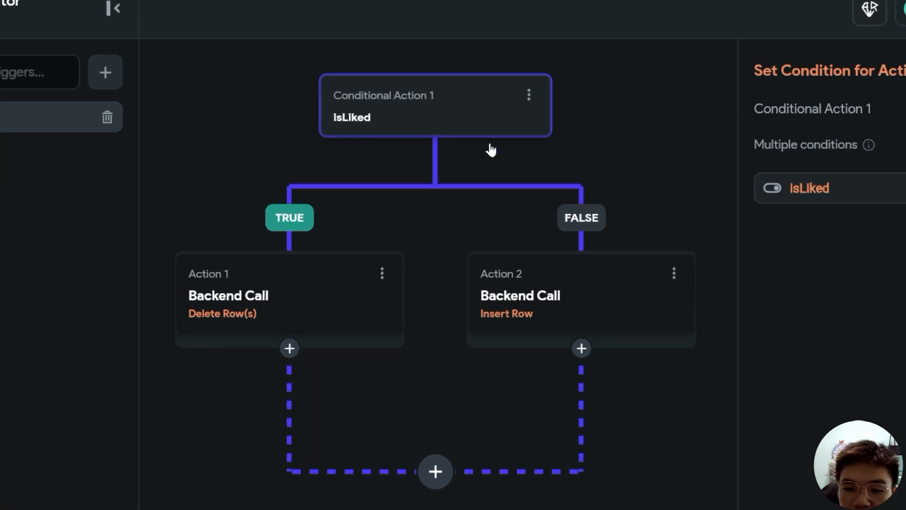
pyautogui.click(382, 275)
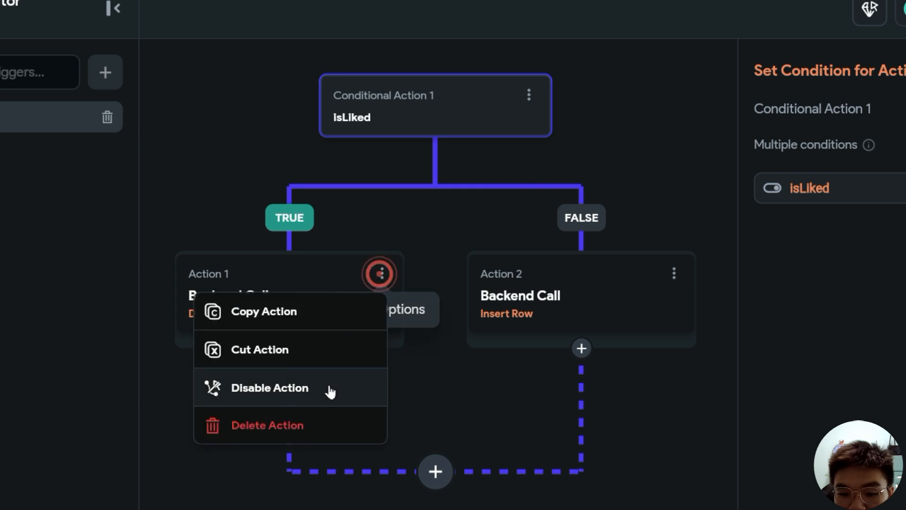
pyautogui.click(294, 351)
pyautogui.click(582, 349)
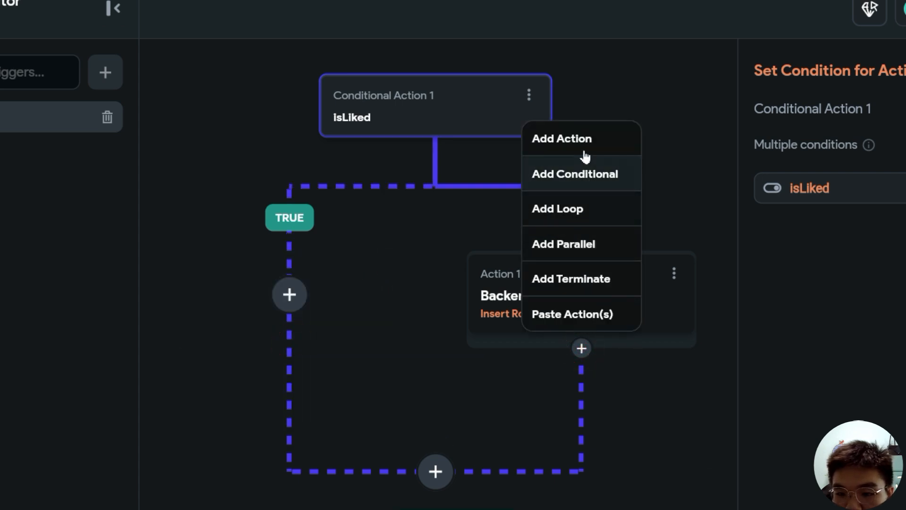
pyautogui.click(589, 314)
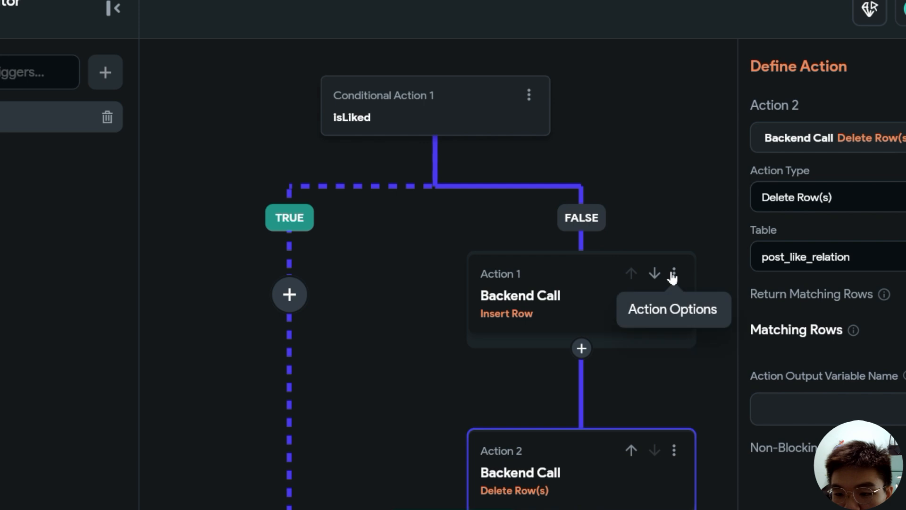
pyautogui.click(674, 274)
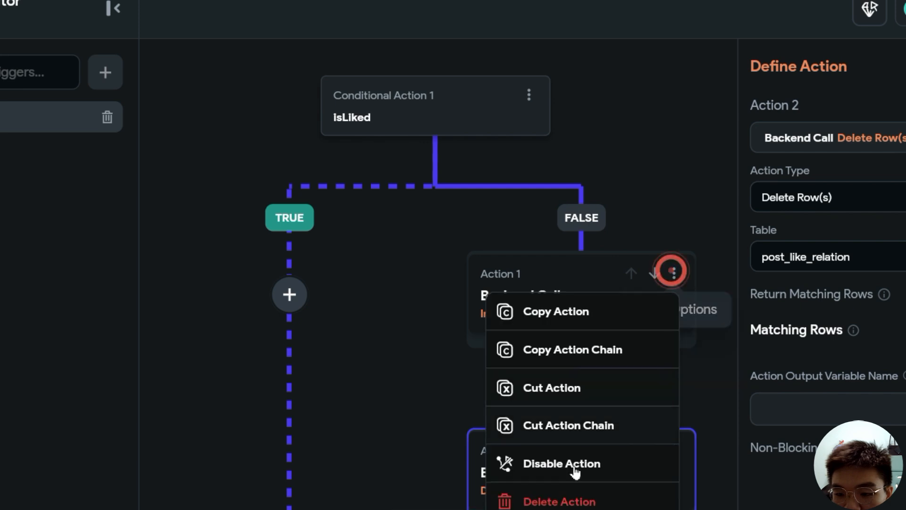
pyautogui.click(563, 389)
pyautogui.click(289, 295)
pyautogui.click(283, 505)
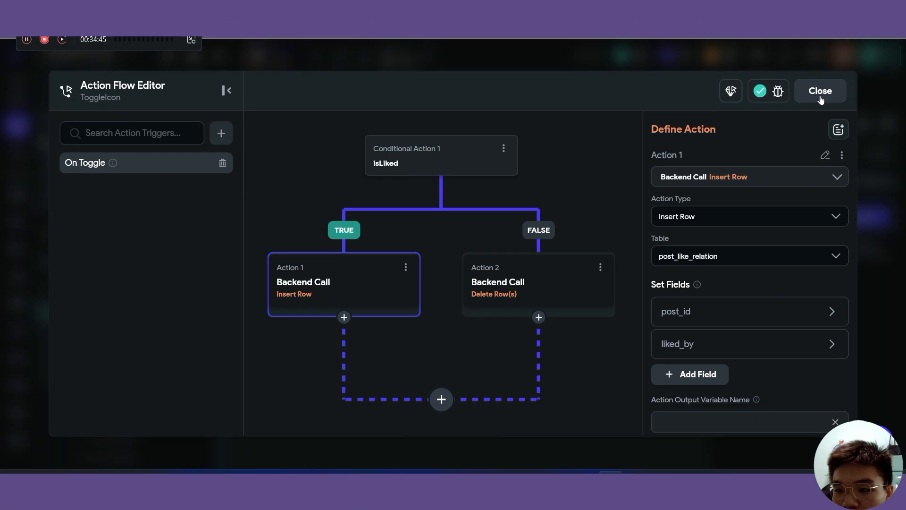
pyautogui.click(886, 61)
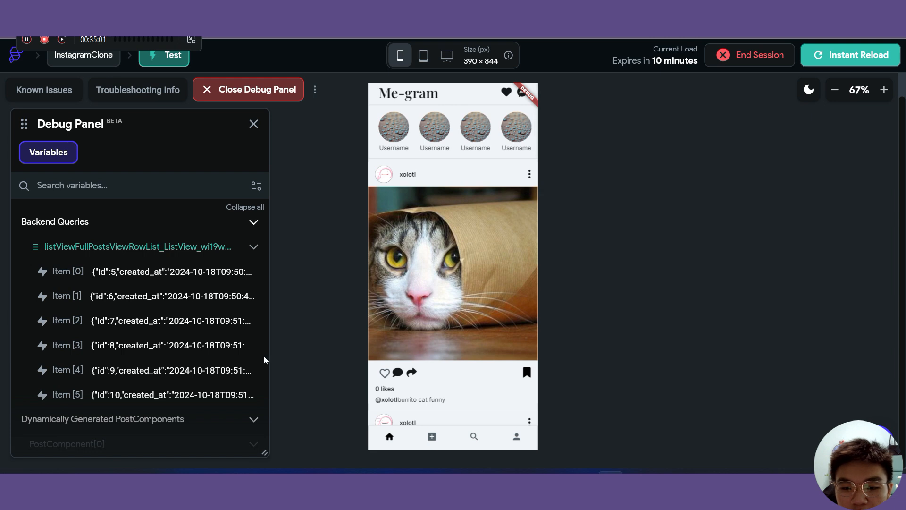
# - Like the burrito cat post in test mode and check post_like_relation in Supabase
pyautogui.scroll(-5, 264, 360)
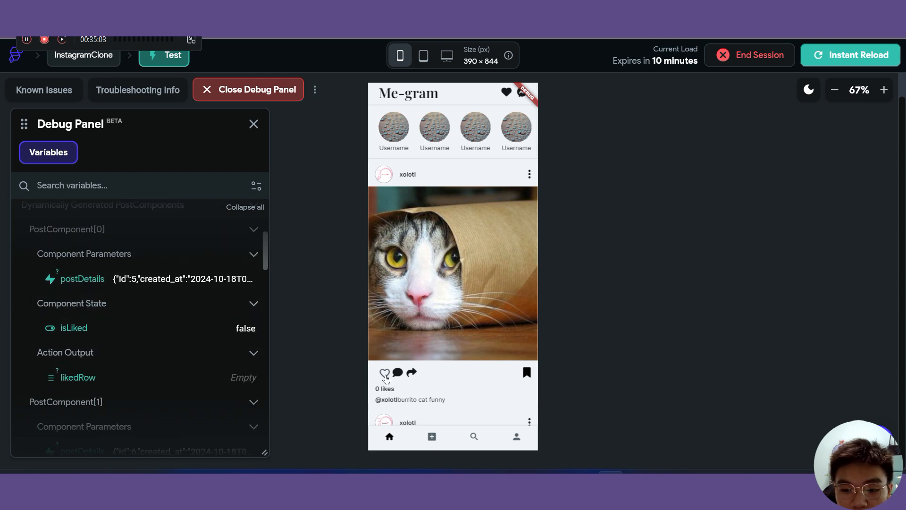
pyautogui.click(384, 373)
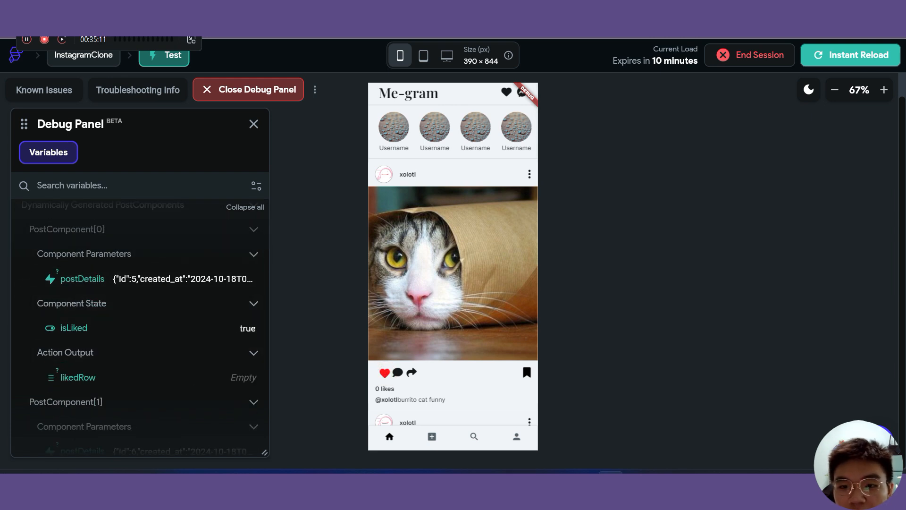
pyautogui.hotkey('ctrl', 'Tab')
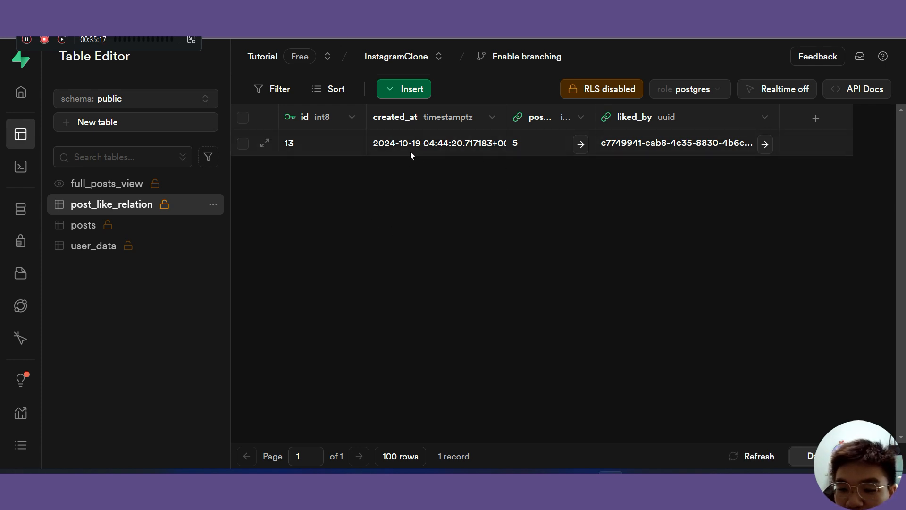
# - Check the table after unliking, then re-like the burrito cat post and like another post
pyautogui.hotkey('ctrl', 'Tab')
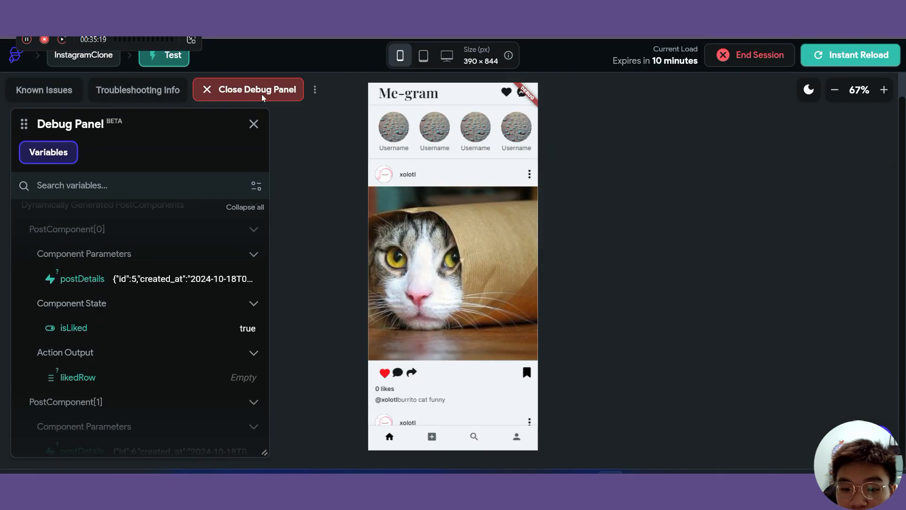
pyautogui.scroll(-2, 451, 359)
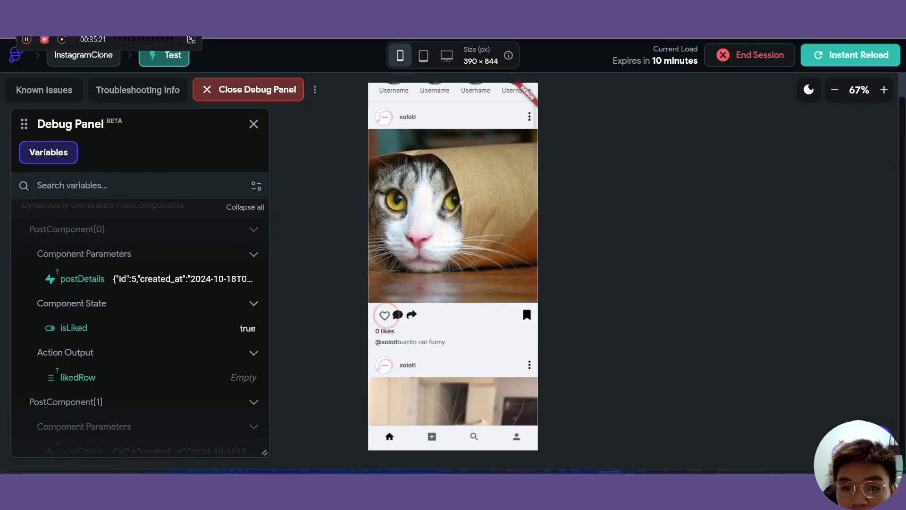
pyautogui.hotkey('ctrl', 'Tab')
pyautogui.hotkey('ctrl', 'Tab')
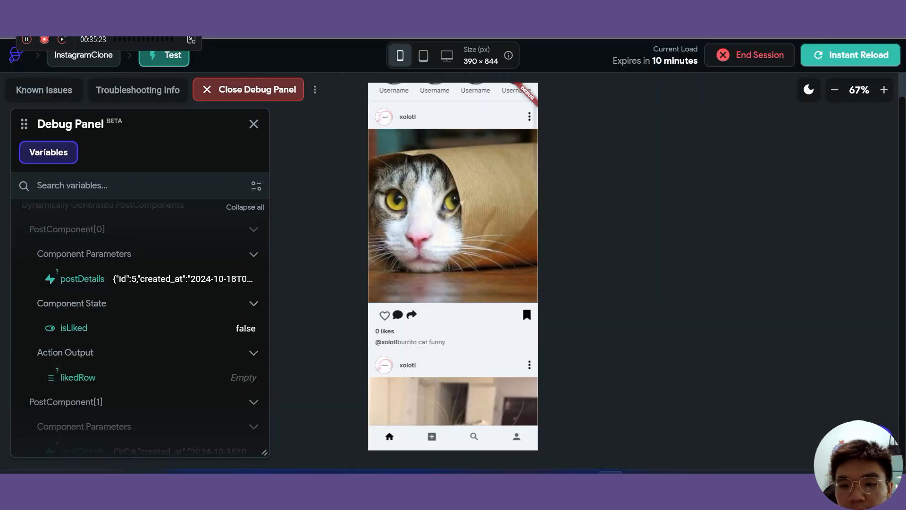
pyautogui.scroll(-1, 454, 291)
pyautogui.click(383, 259)
pyautogui.scroll(-8, 380, 306)
pyautogui.click(383, 351)
pyautogui.scroll(3, 457, 314)
# - Visit the profile and search pages, return home, and confirm rows for posts 5 and 7
pyautogui.click(516, 436)
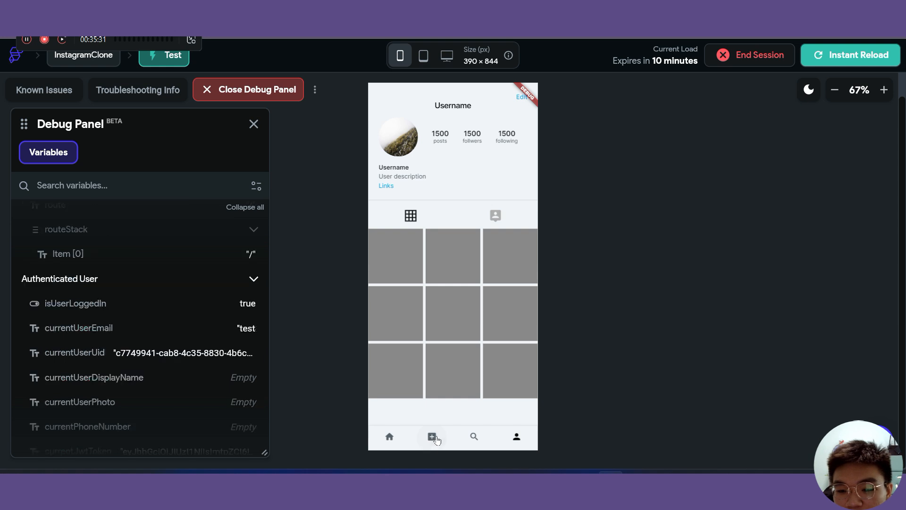
pyautogui.click(474, 436)
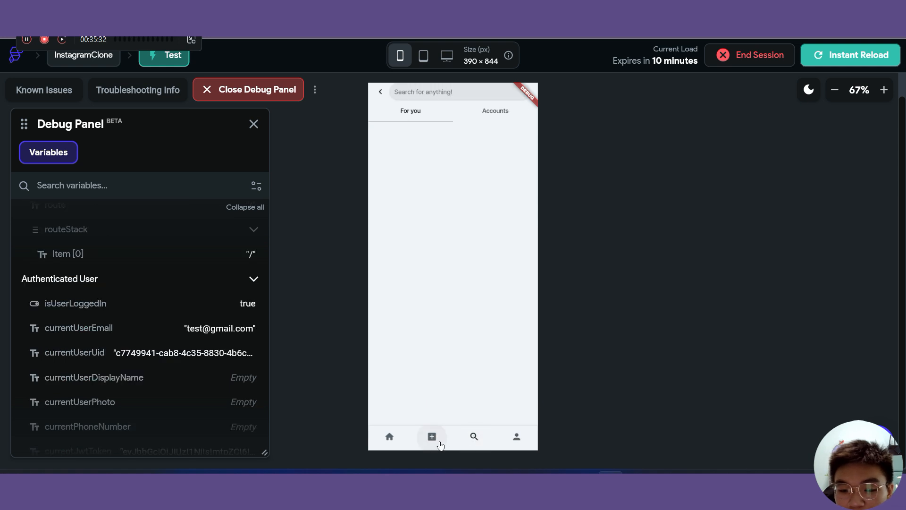
pyautogui.click(390, 438)
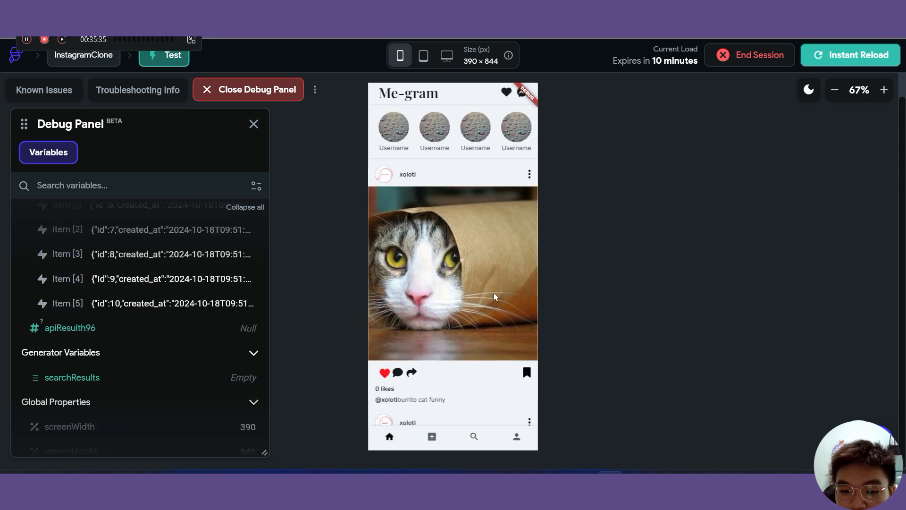
pyautogui.scroll(-5, 491, 299)
pyautogui.scroll(-5, 451, 281)
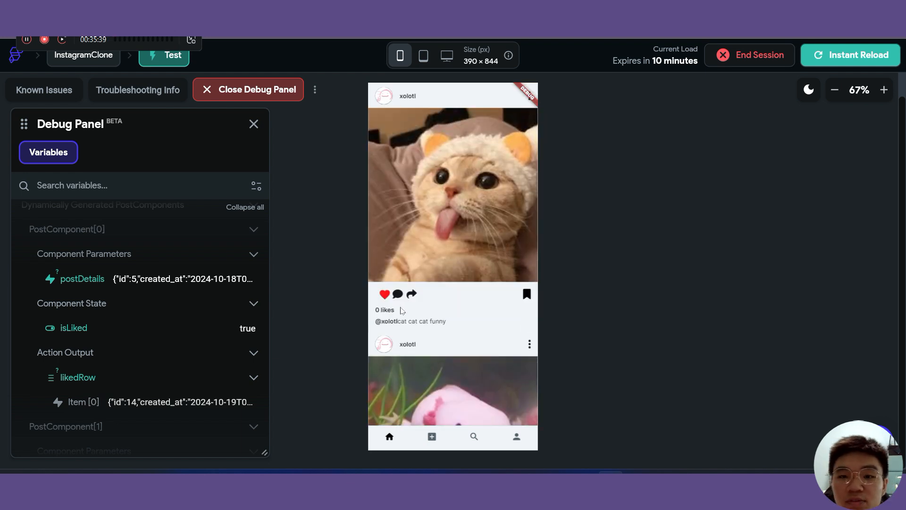
pyautogui.click(418, 10)
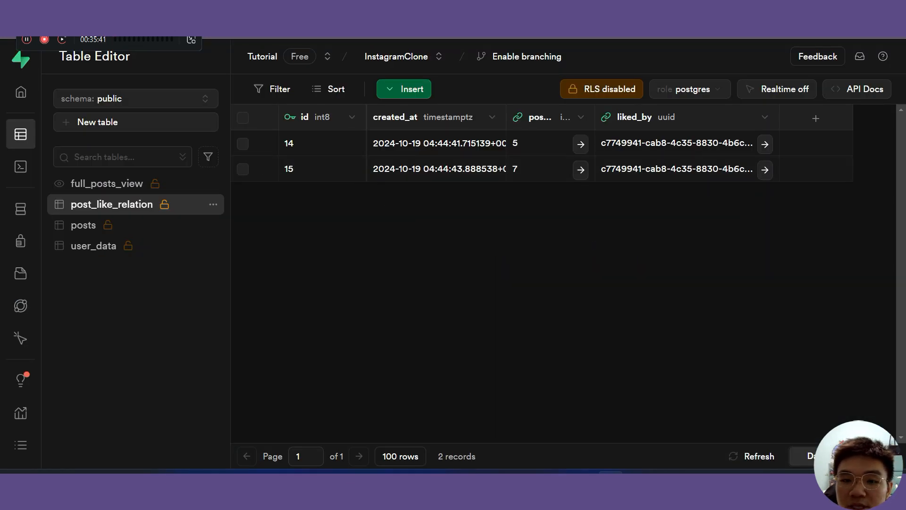
pyautogui.click(257, 14)
# - Log out of the current test account from the Edit Profile page
pyautogui.scroll(10, 525, 421)
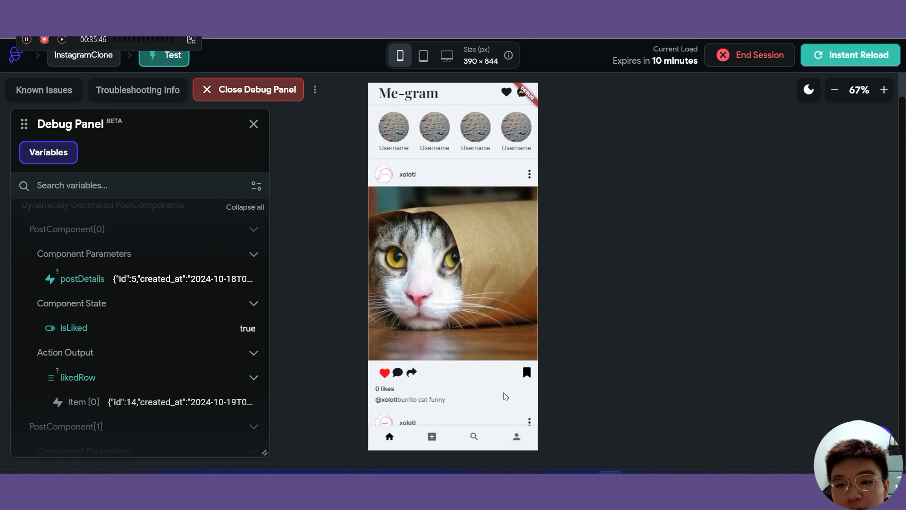
pyautogui.click(516, 436)
pyautogui.click(521, 94)
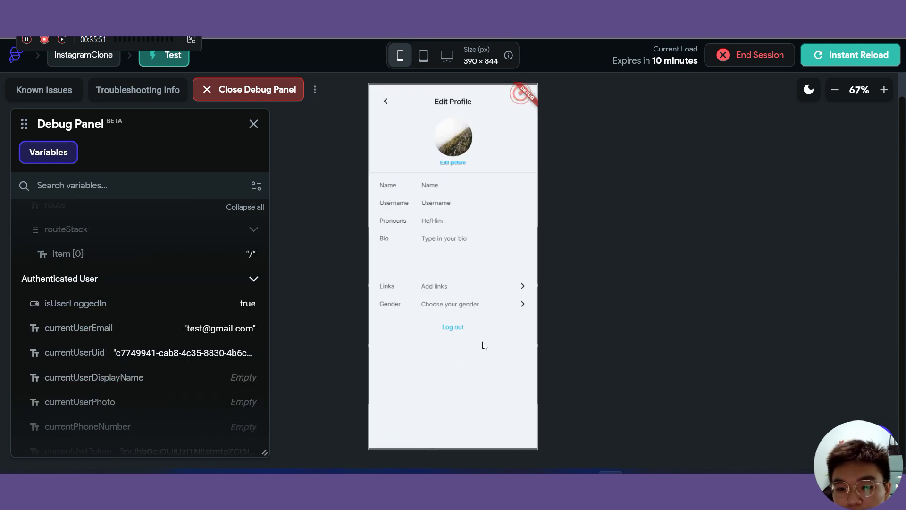
pyautogui.click(454, 327)
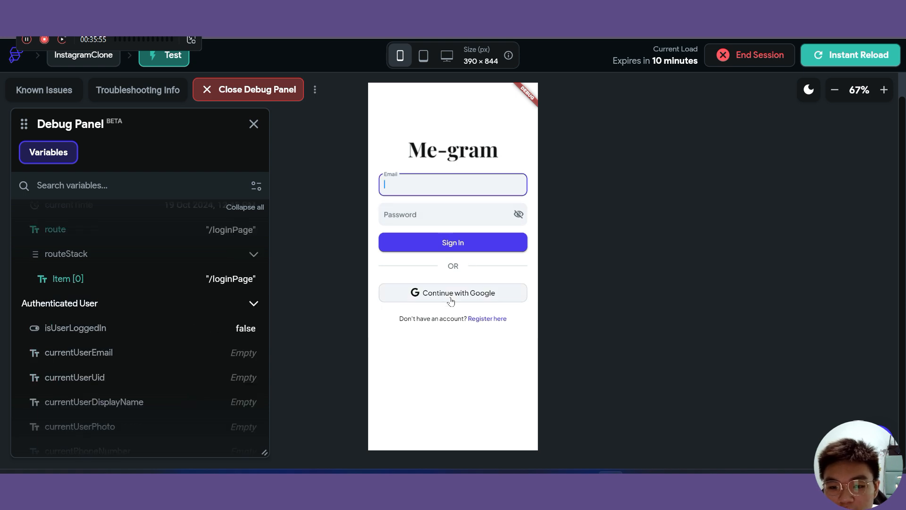
# - Start registering a new account with username 'test', bio 'test2' and pronouns 'he/him'
pyautogui.click(482, 319)
pyautogui.click(452, 262)
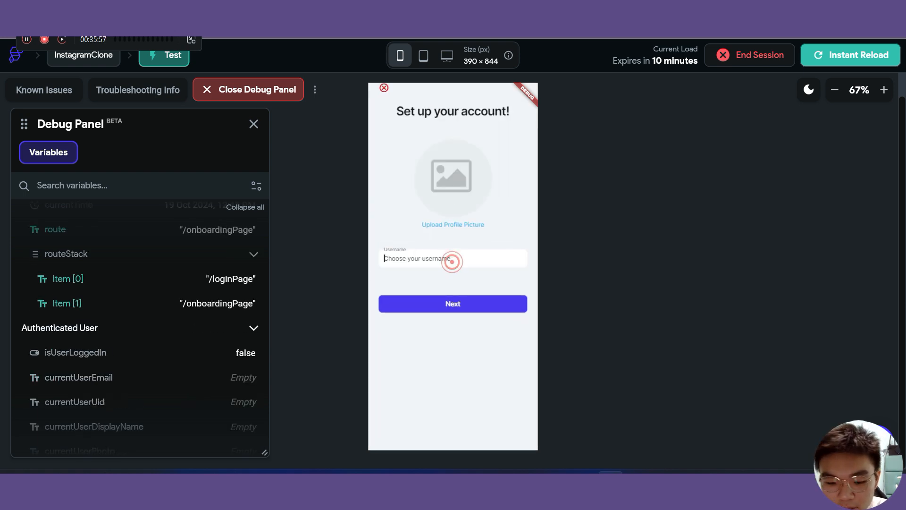
pyautogui.write('test')
pyautogui.click(441, 304)
pyautogui.click(433, 188)
pyautogui.write('test2')
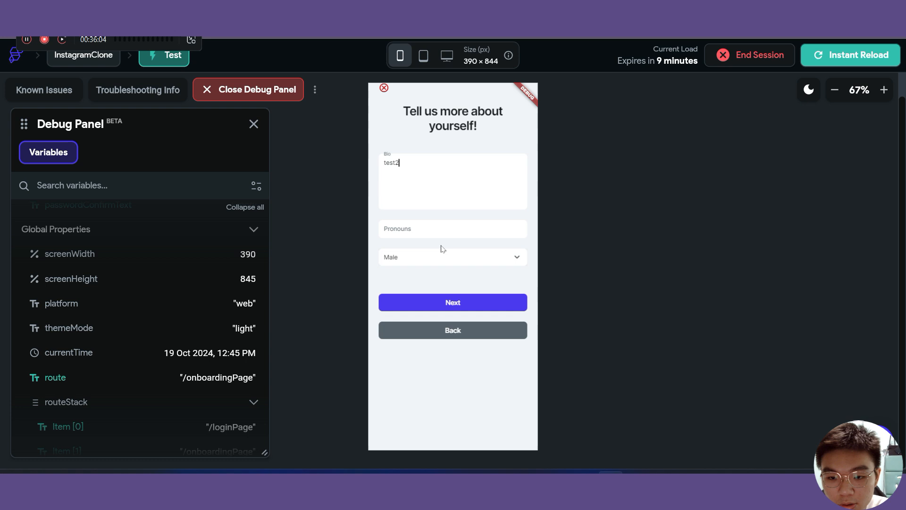
pyautogui.click(449, 303)
pyautogui.click(438, 228)
pyautogui.write('he/him')
pyautogui.click(459, 315)
# - Enter the new account's e-mail and password, confirm it, and create the account
pyautogui.click(436, 190)
pyautogui.write('••••••')
pyautogui.click(439, 219)
pyautogui.write('••••••')
pyautogui.click(453, 319)
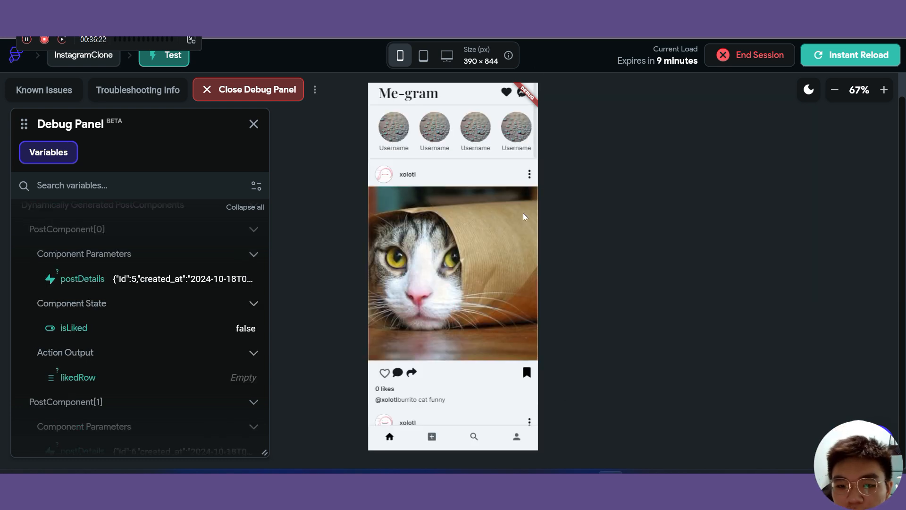
# - Like the 'much much cat funny' and 'happy axolotl' posts in the feed
pyautogui.scroll(-1, 481, 268)
pyautogui.scroll(1, 482, 267)
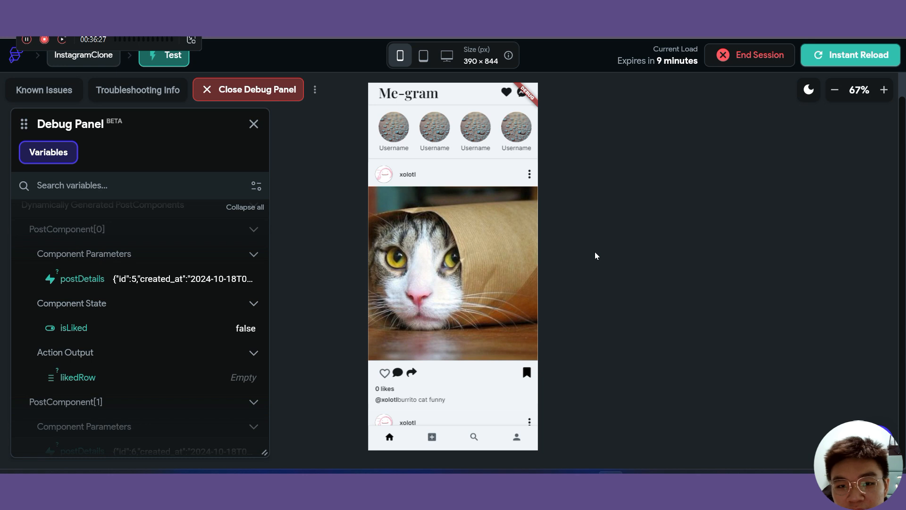
pyautogui.scroll(-8, 388, 382)
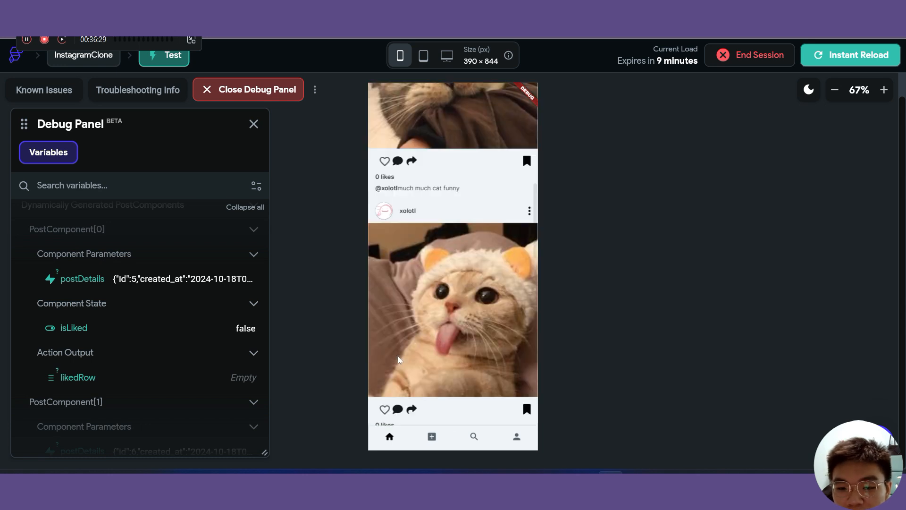
pyautogui.scroll(1, 398, 356)
pyautogui.click(385, 220)
pyautogui.scroll(-7, 396, 307)
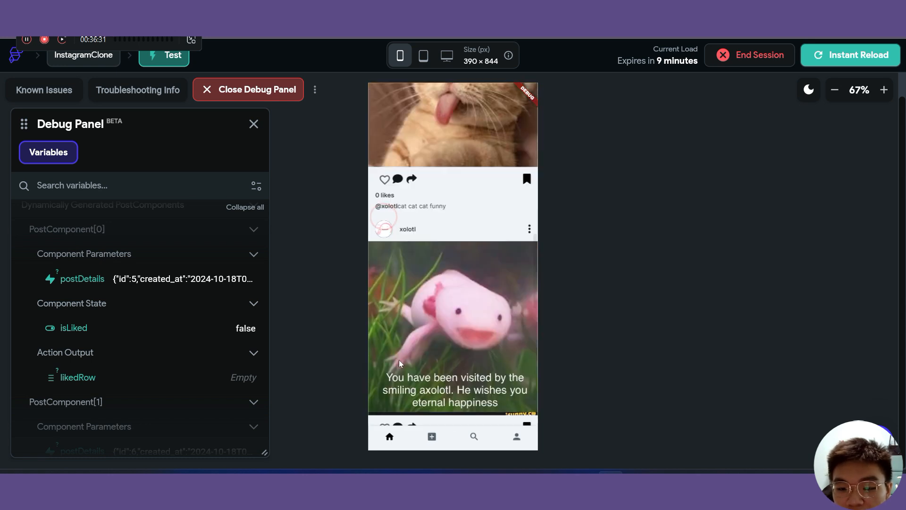
pyautogui.click(385, 285)
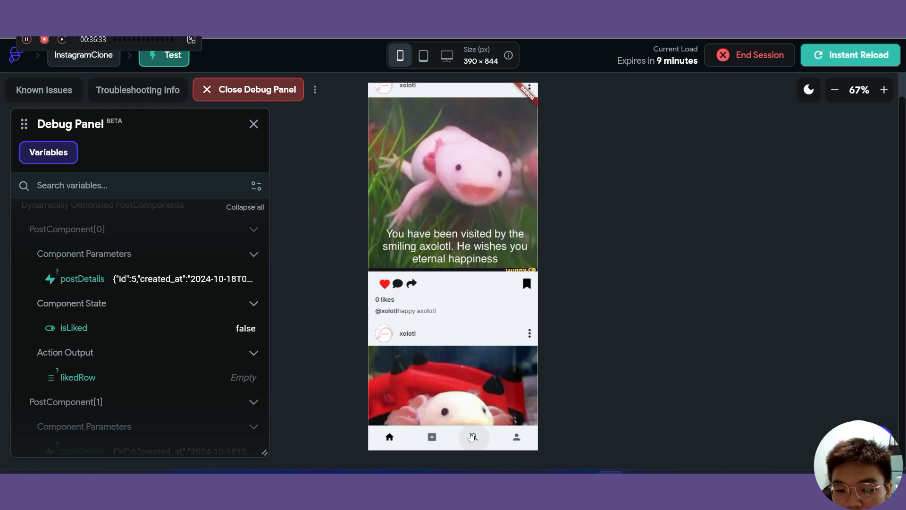
# - Visit the search and profile pages, return to the home feed, and switch to Supabase
pyautogui.click(474, 436)
pyautogui.click(516, 437)
pyautogui.click(390, 438)
pyautogui.scroll(-6, 428, 317)
pyautogui.scroll(2, 485, 192)
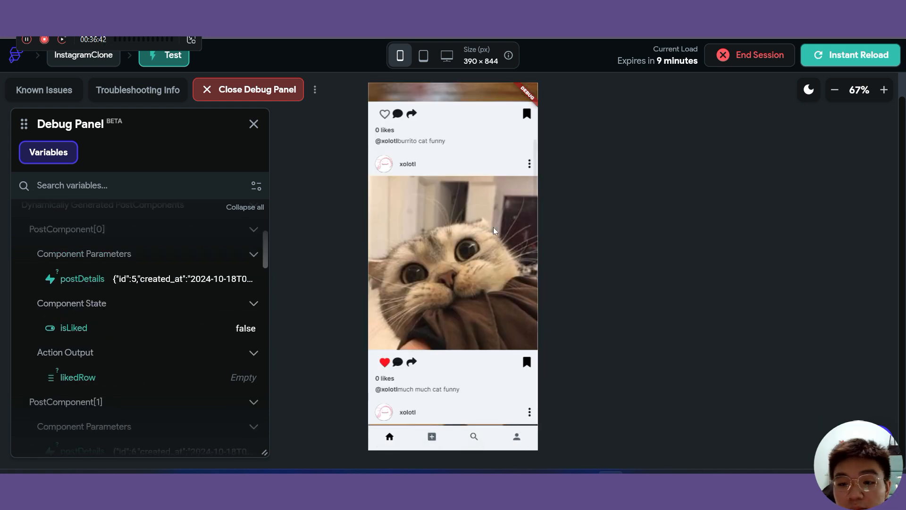
pyautogui.scroll(-8, 482, 327)
pyautogui.hotkey('alt', 'Tab')
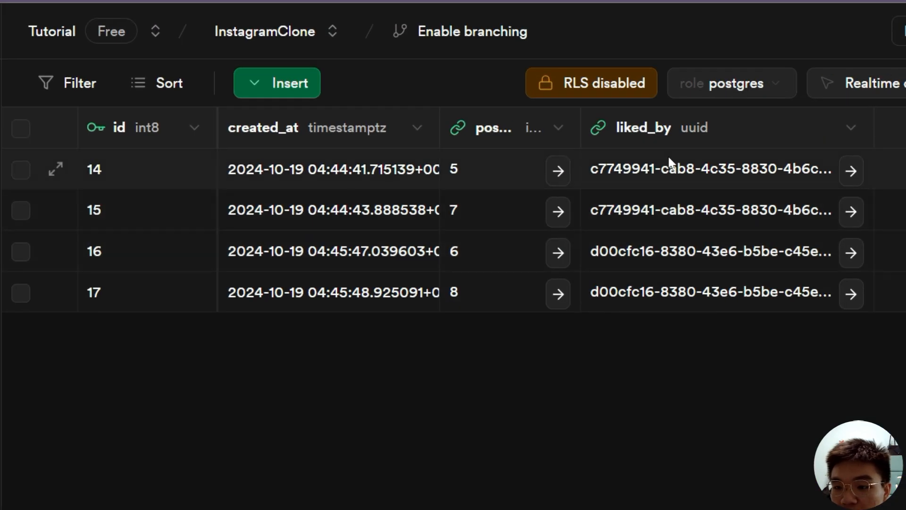
# - Compare the liked_by uuids of post_like_relation rows 14–17 to confirm two distinct users
pyautogui.click(649, 144)
pyautogui.click(644, 169)
pyautogui.click(657, 253)
pyautogui.click(671, 305)
pyautogui.click(676, 400)
pyautogui.click(691, 168)
pyautogui.click(687, 210)
pyautogui.click(695, 252)
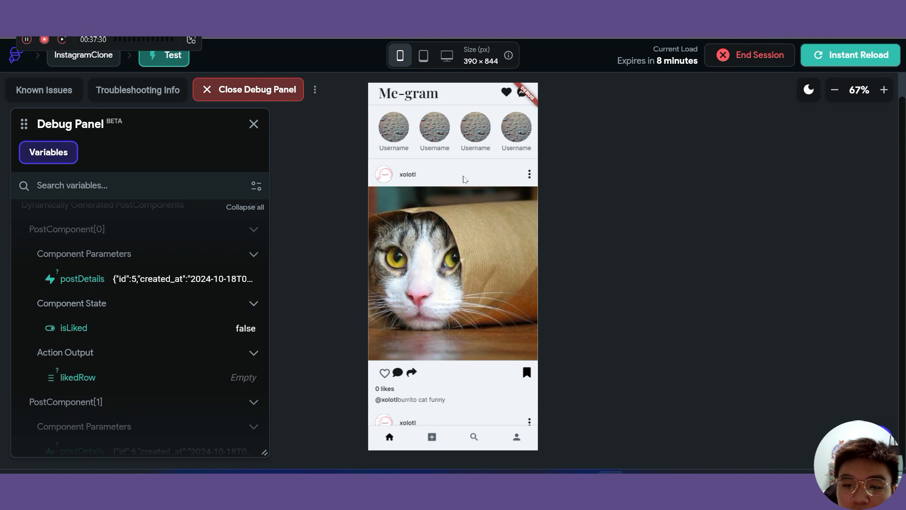
pyautogui.scroll(-1, 458, 330)
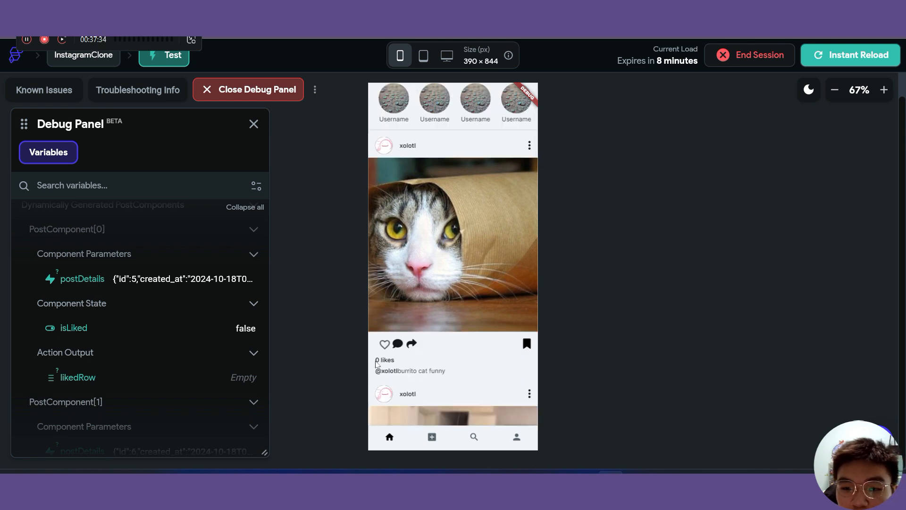
pyautogui.click(283, 10)
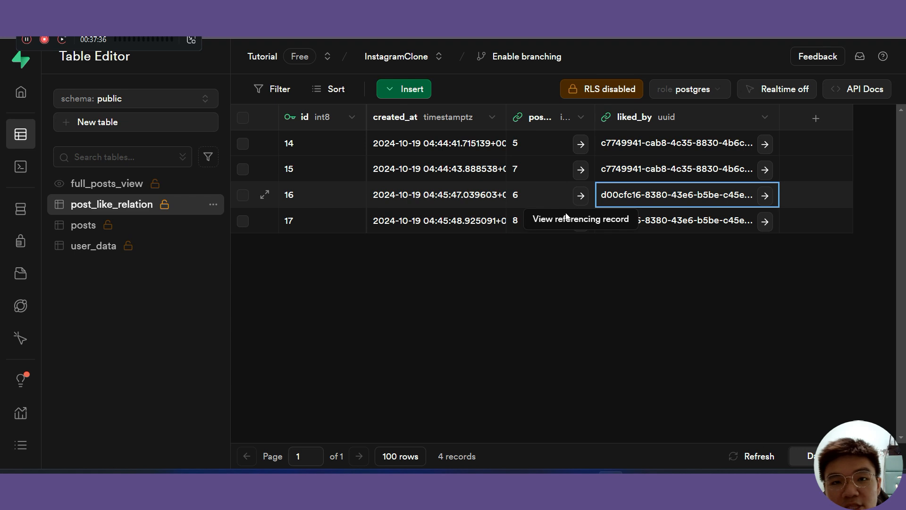